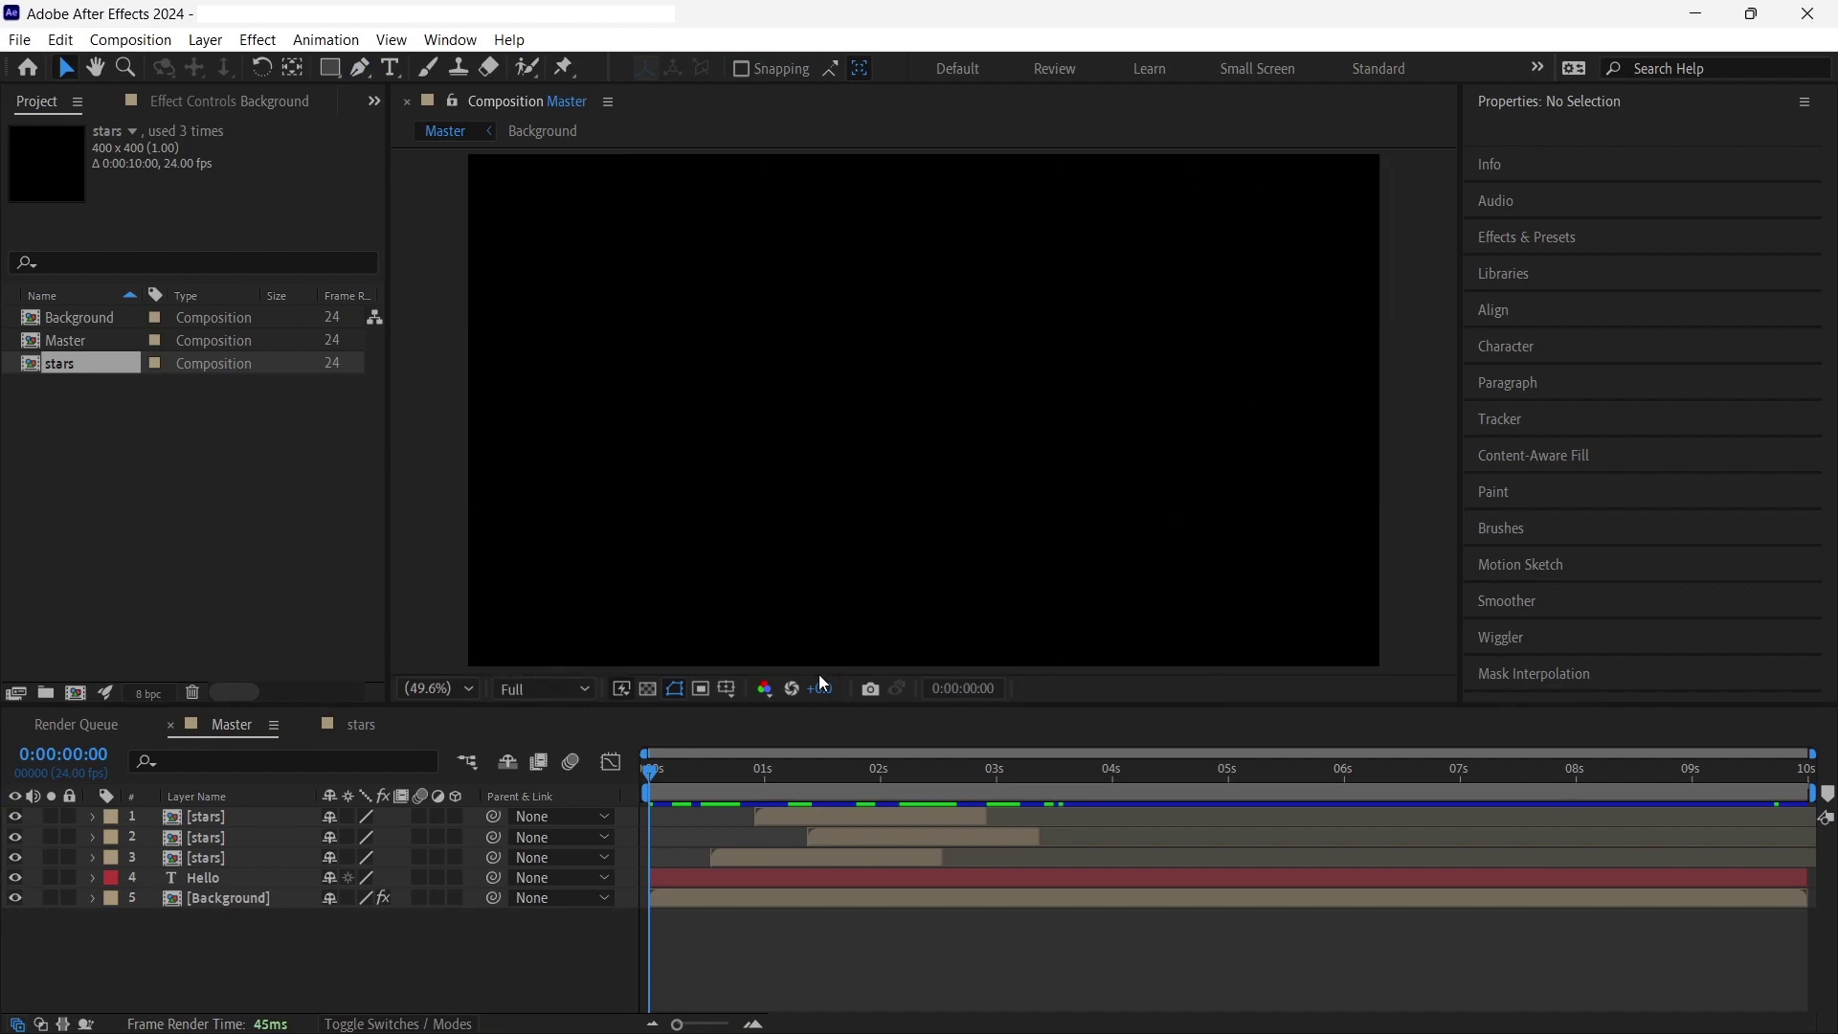
- Preview the Master composition's animation and return the playhead to the first frame
key("space")
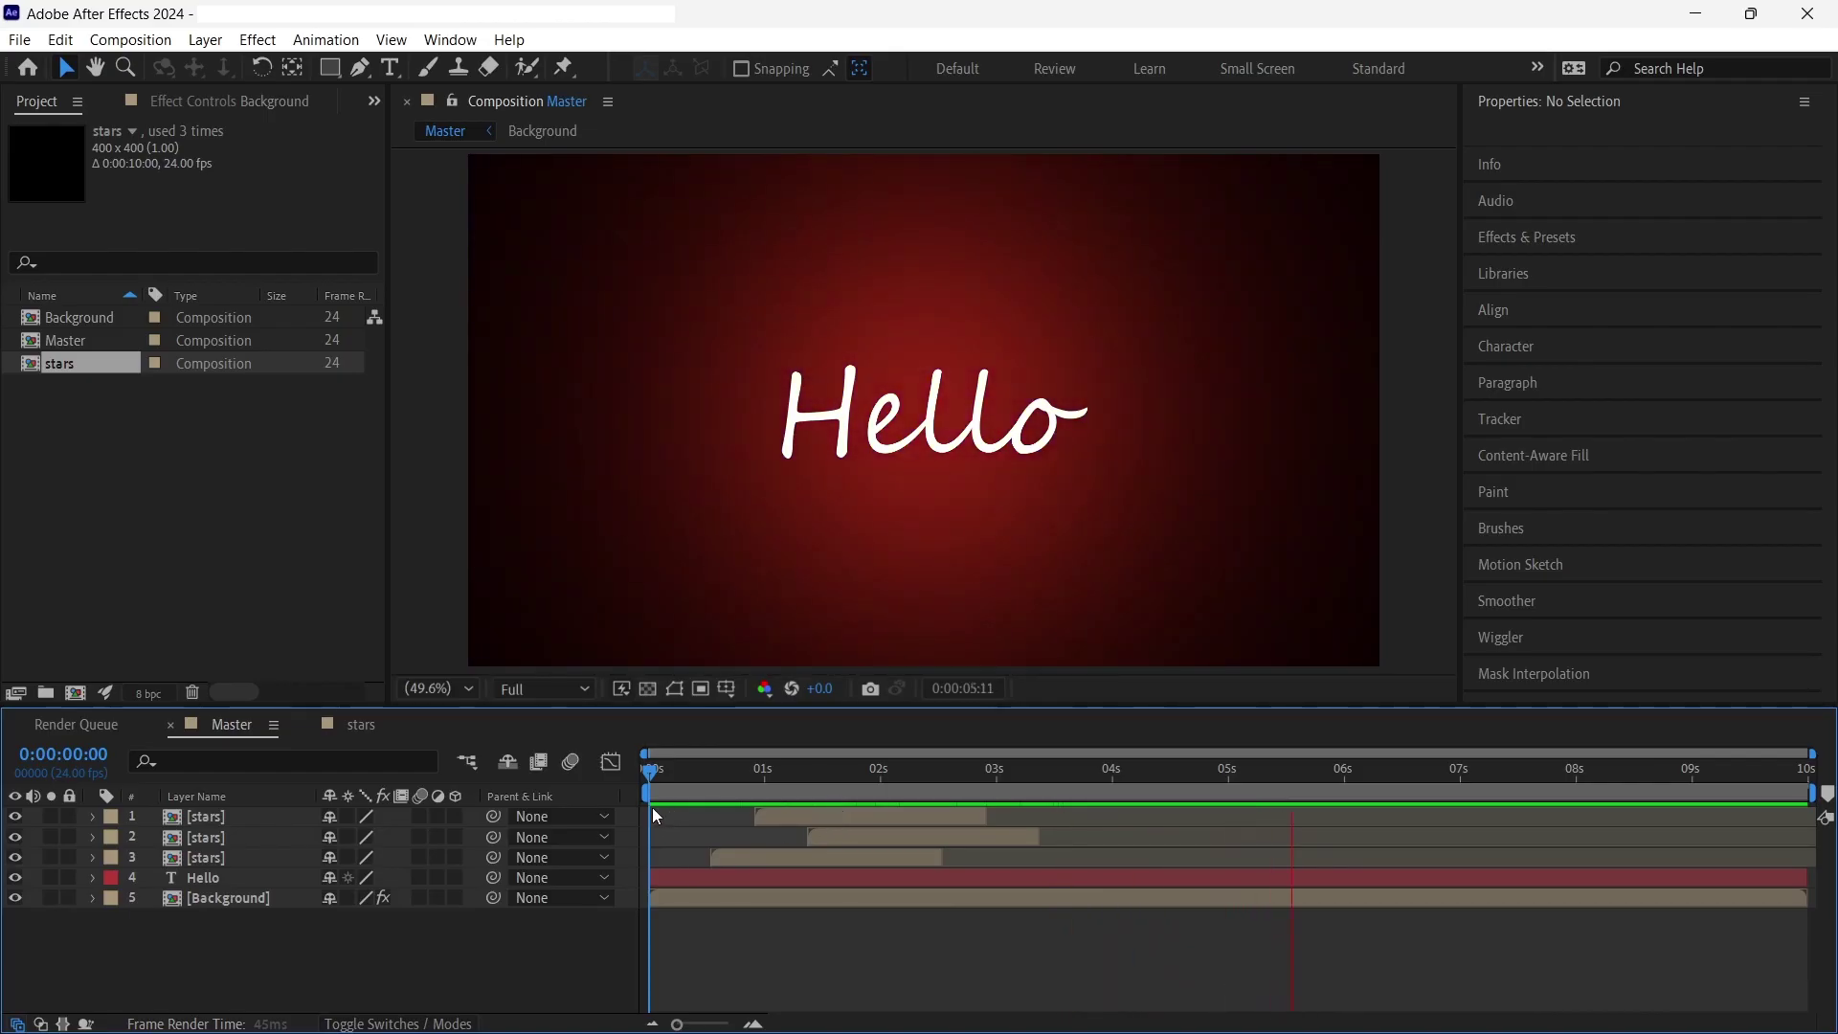
left_click(651, 771)
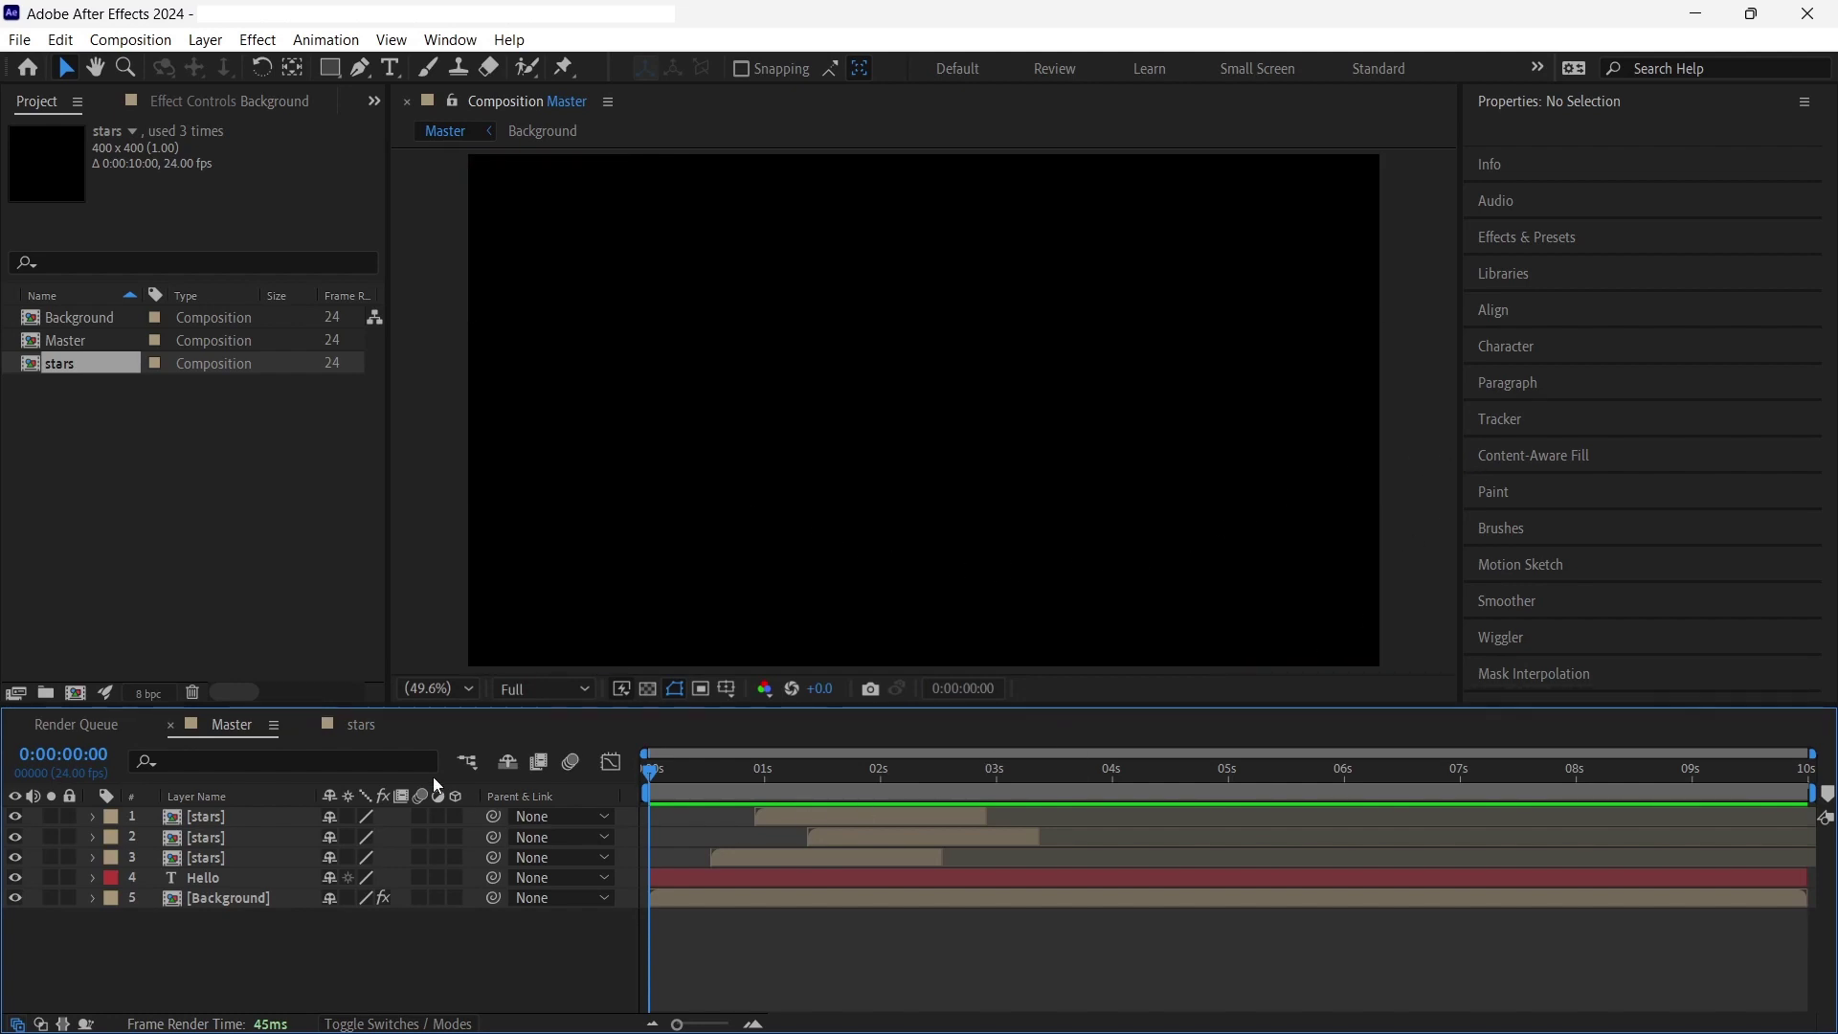
- Set up the Pen tool with a light cyan stroke 10 px wide
left_click(361, 69)
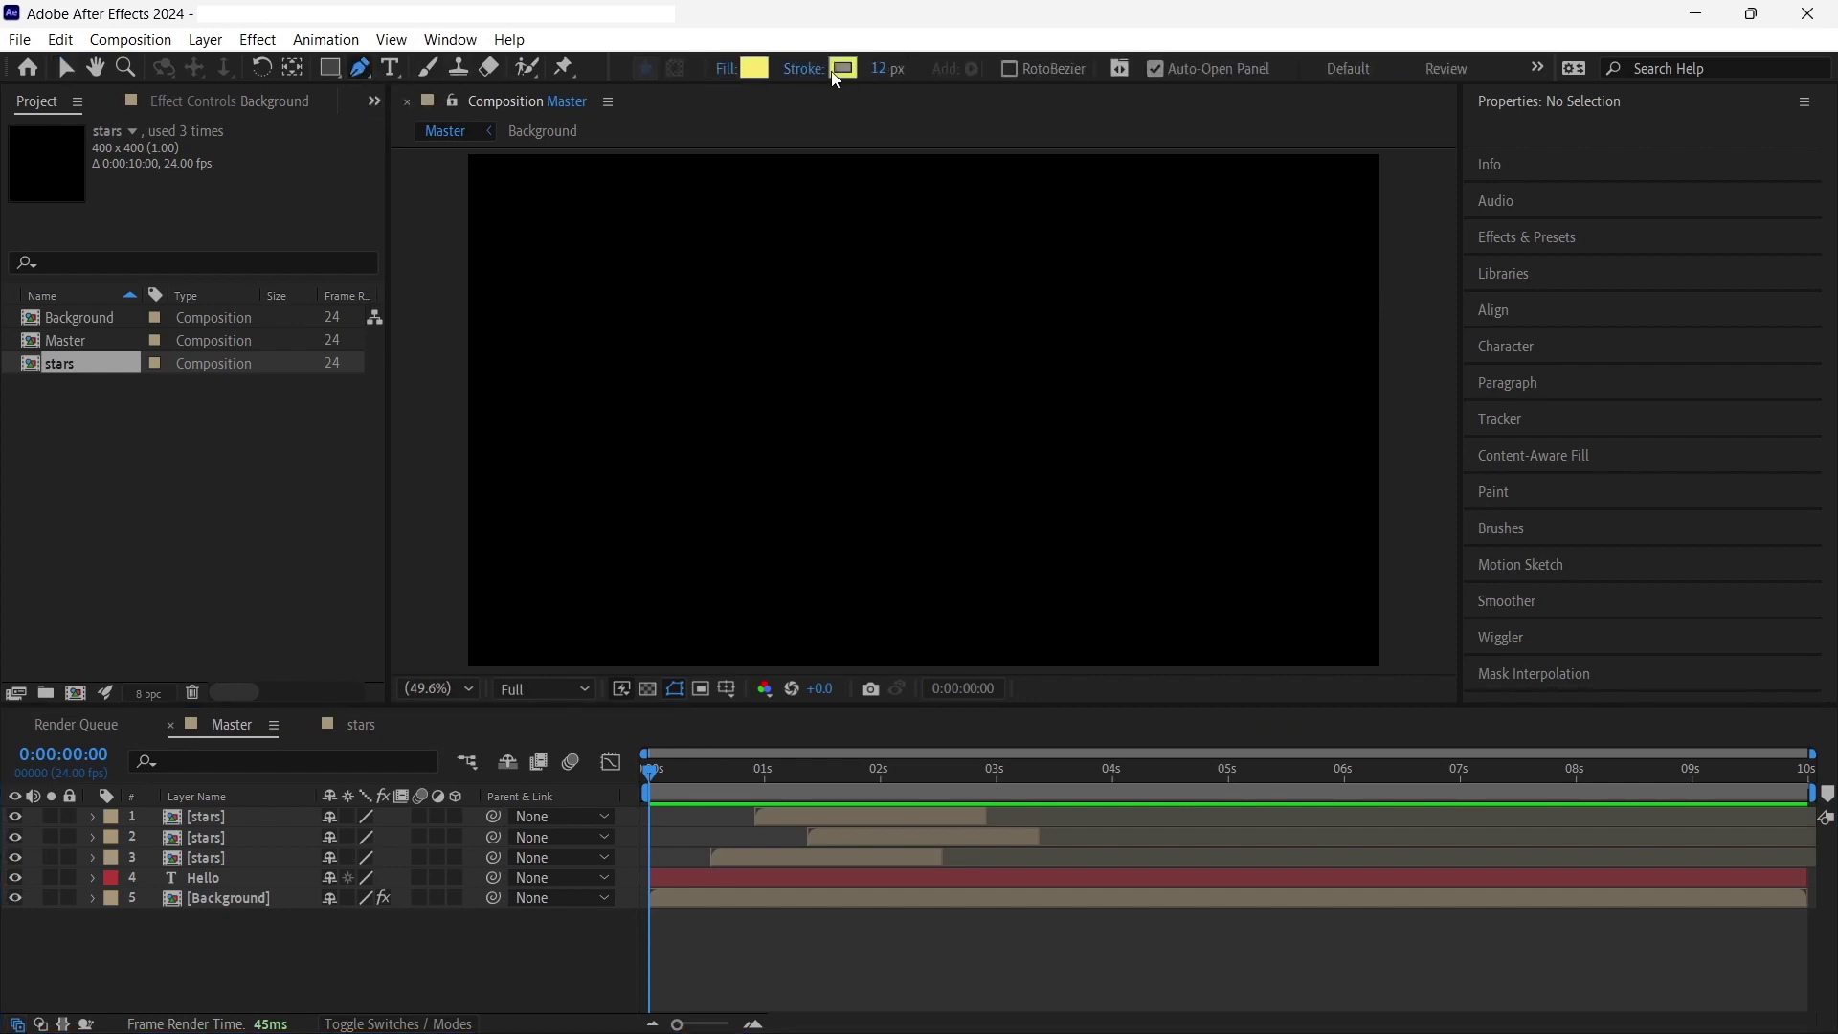
left_click(844, 70)
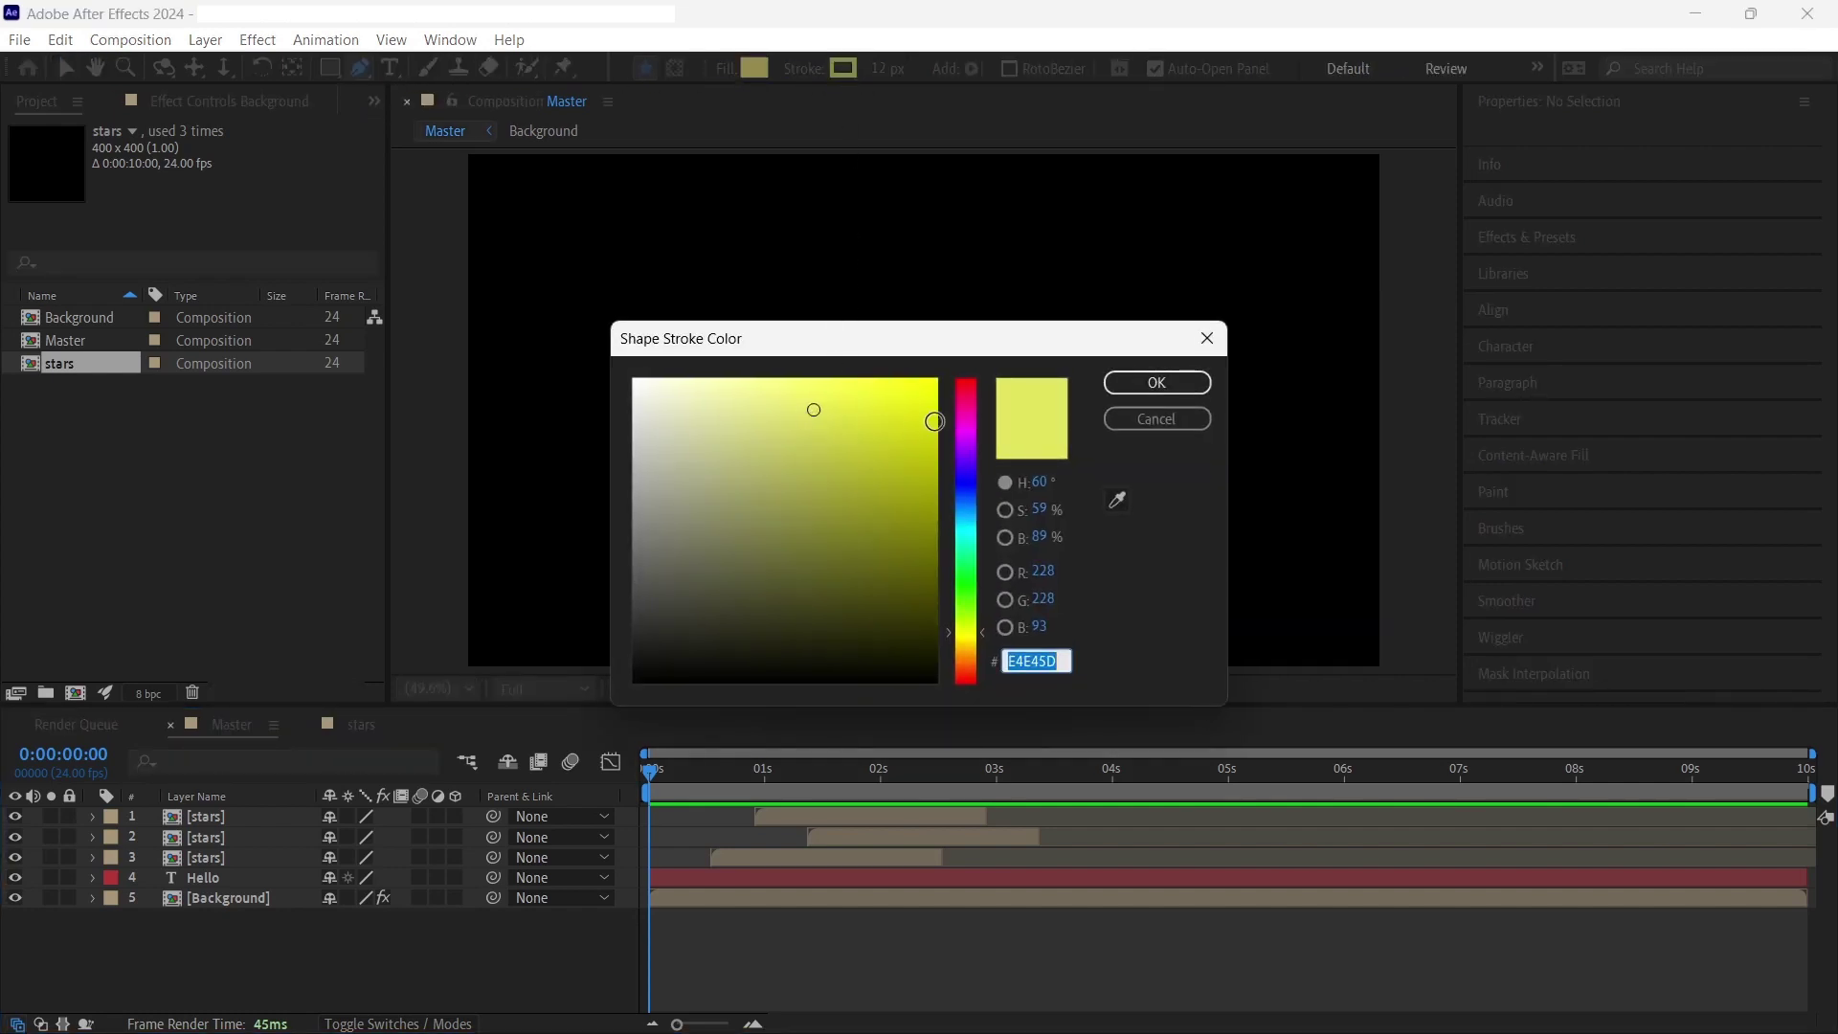
left_click_drag(969, 417, 963, 528)
mouse_move(779, 412)
left_mouse_down()
mouse_move(766, 427)
mouse_move(757, 412)
left_mouse_up()
left_click(1152, 383)
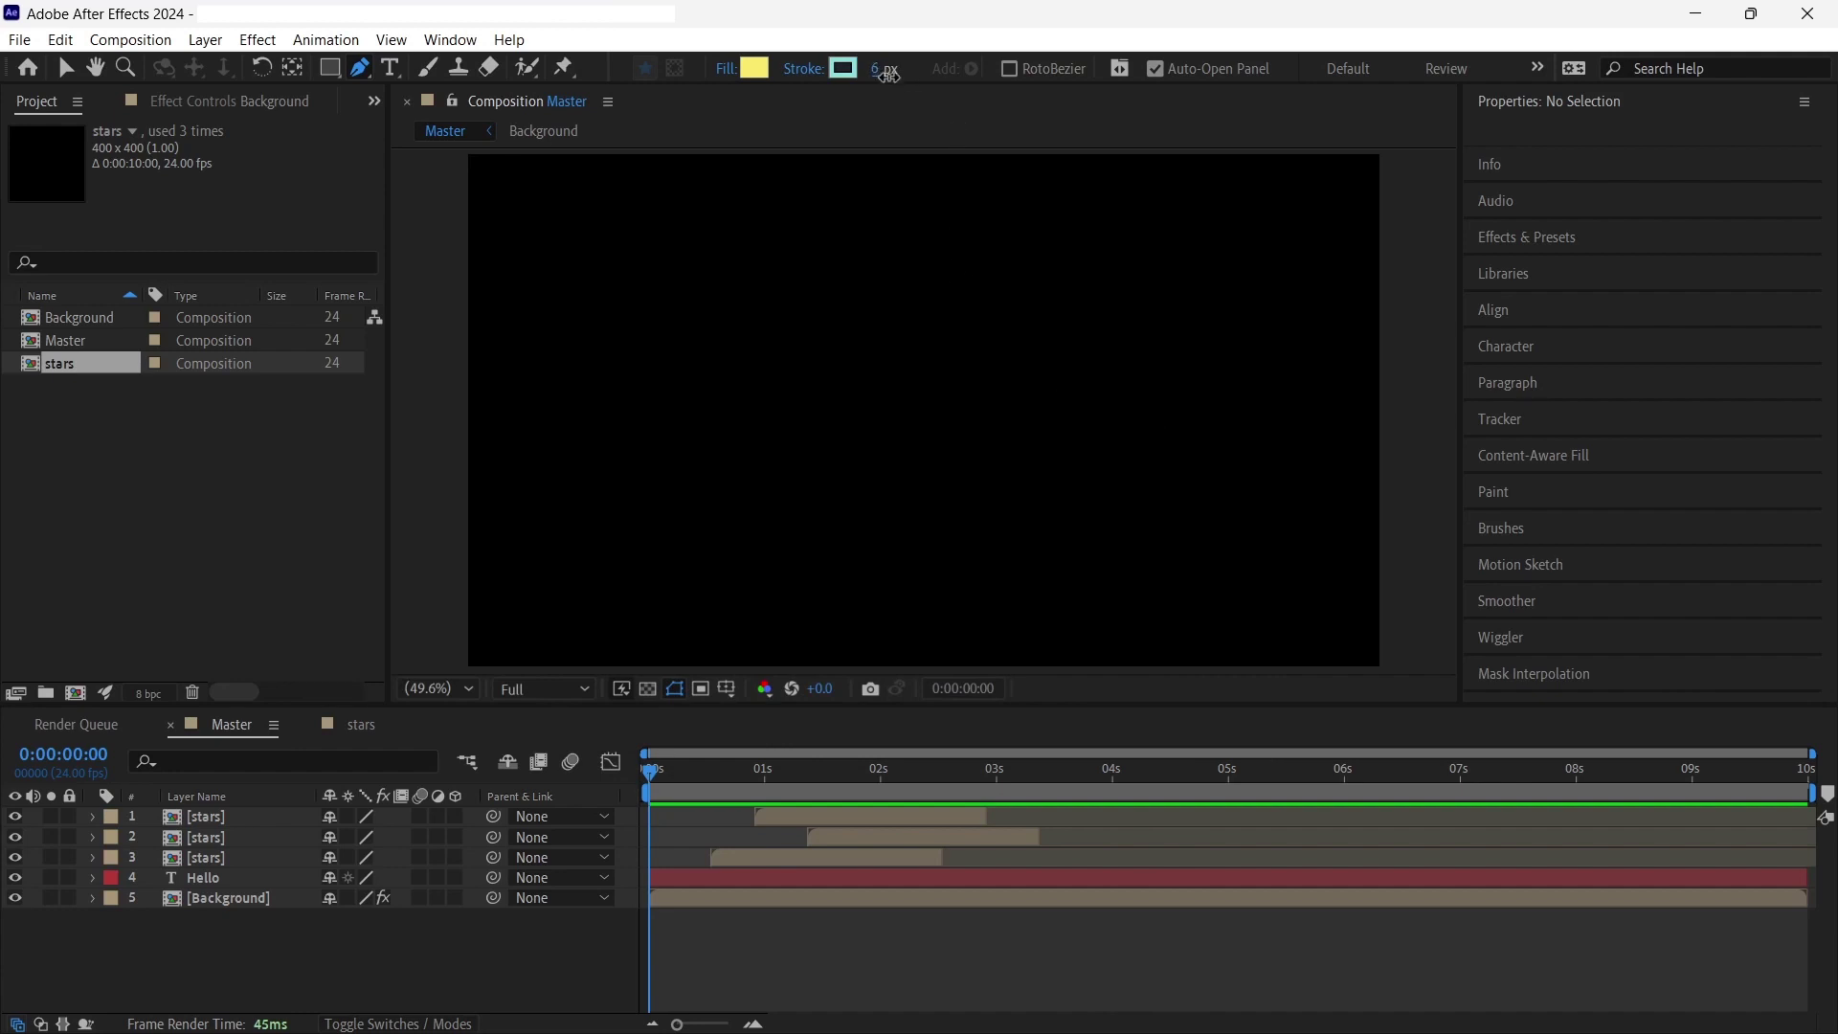
left_click_drag(895, 76, 890, 77)
left_click(895, 76)
type("10")
key("Return")
- Draw an open, straight-segment path across the composition, looping near the left side, dipping low, looping again near the right and ending outside the frame
left_click(428, 342)
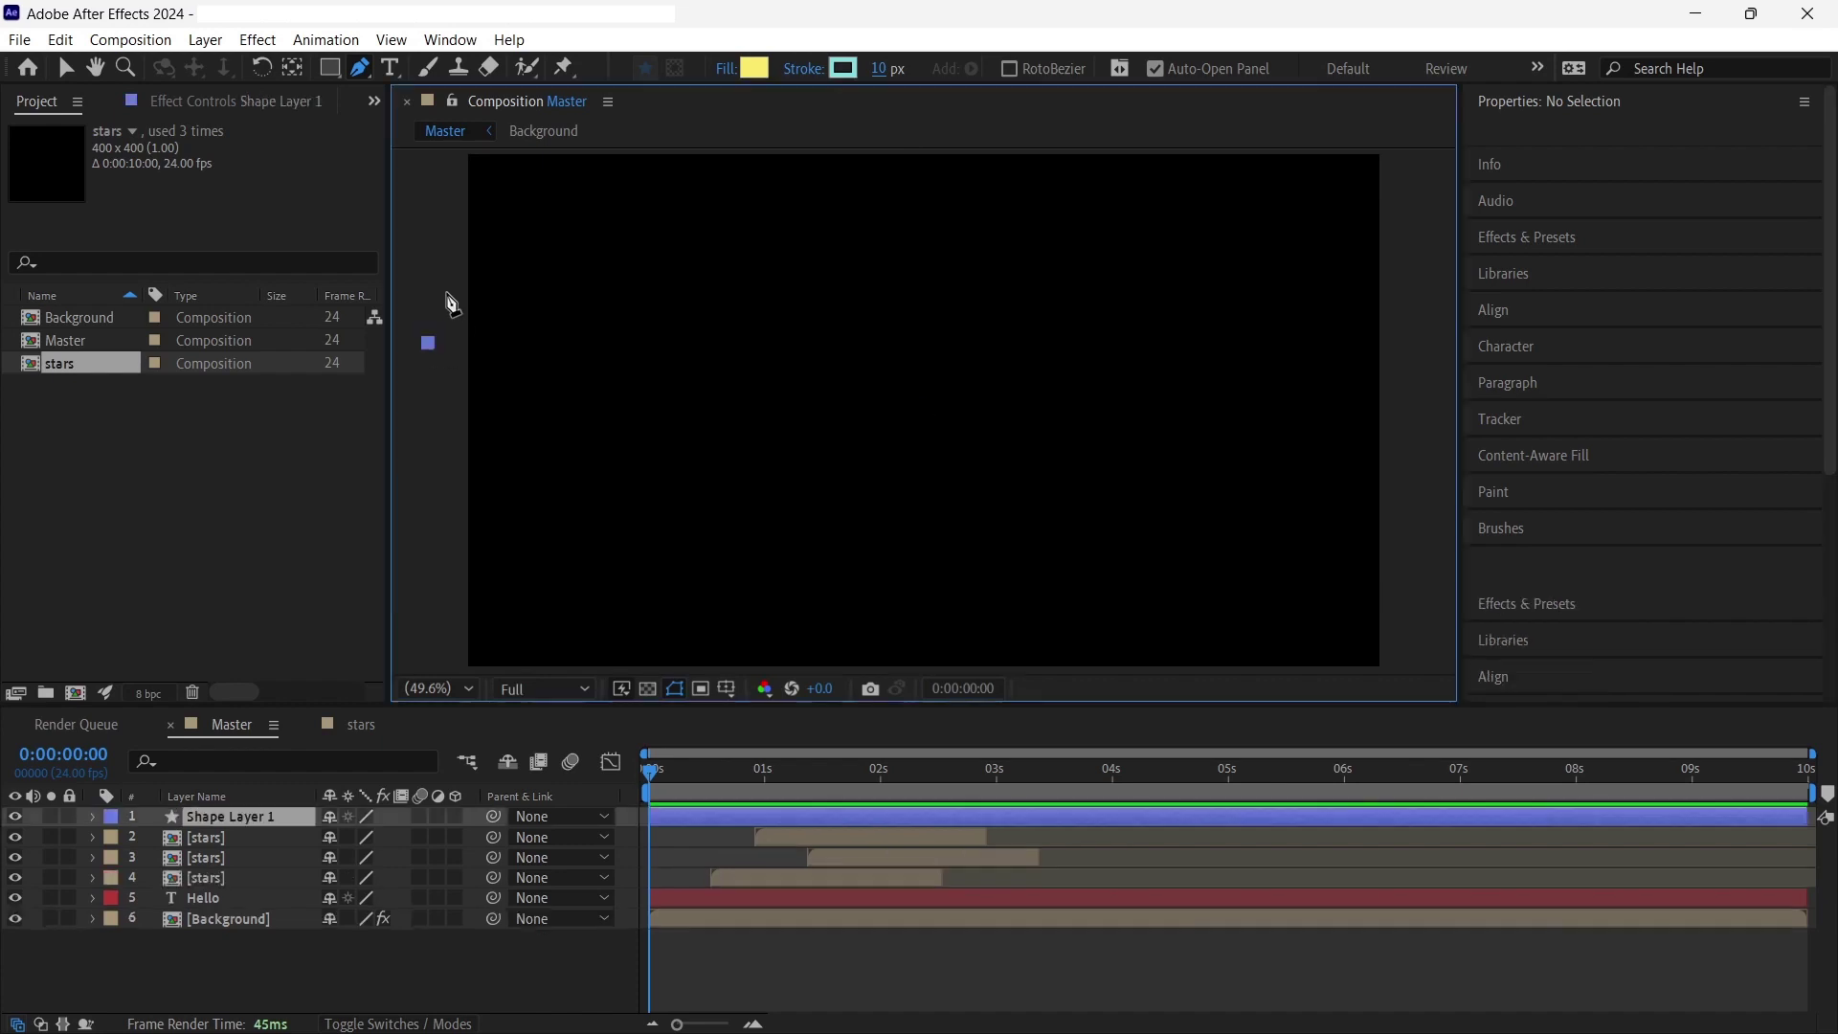
left_click(461, 259)
left_click(555, 228)
left_click(645, 260)
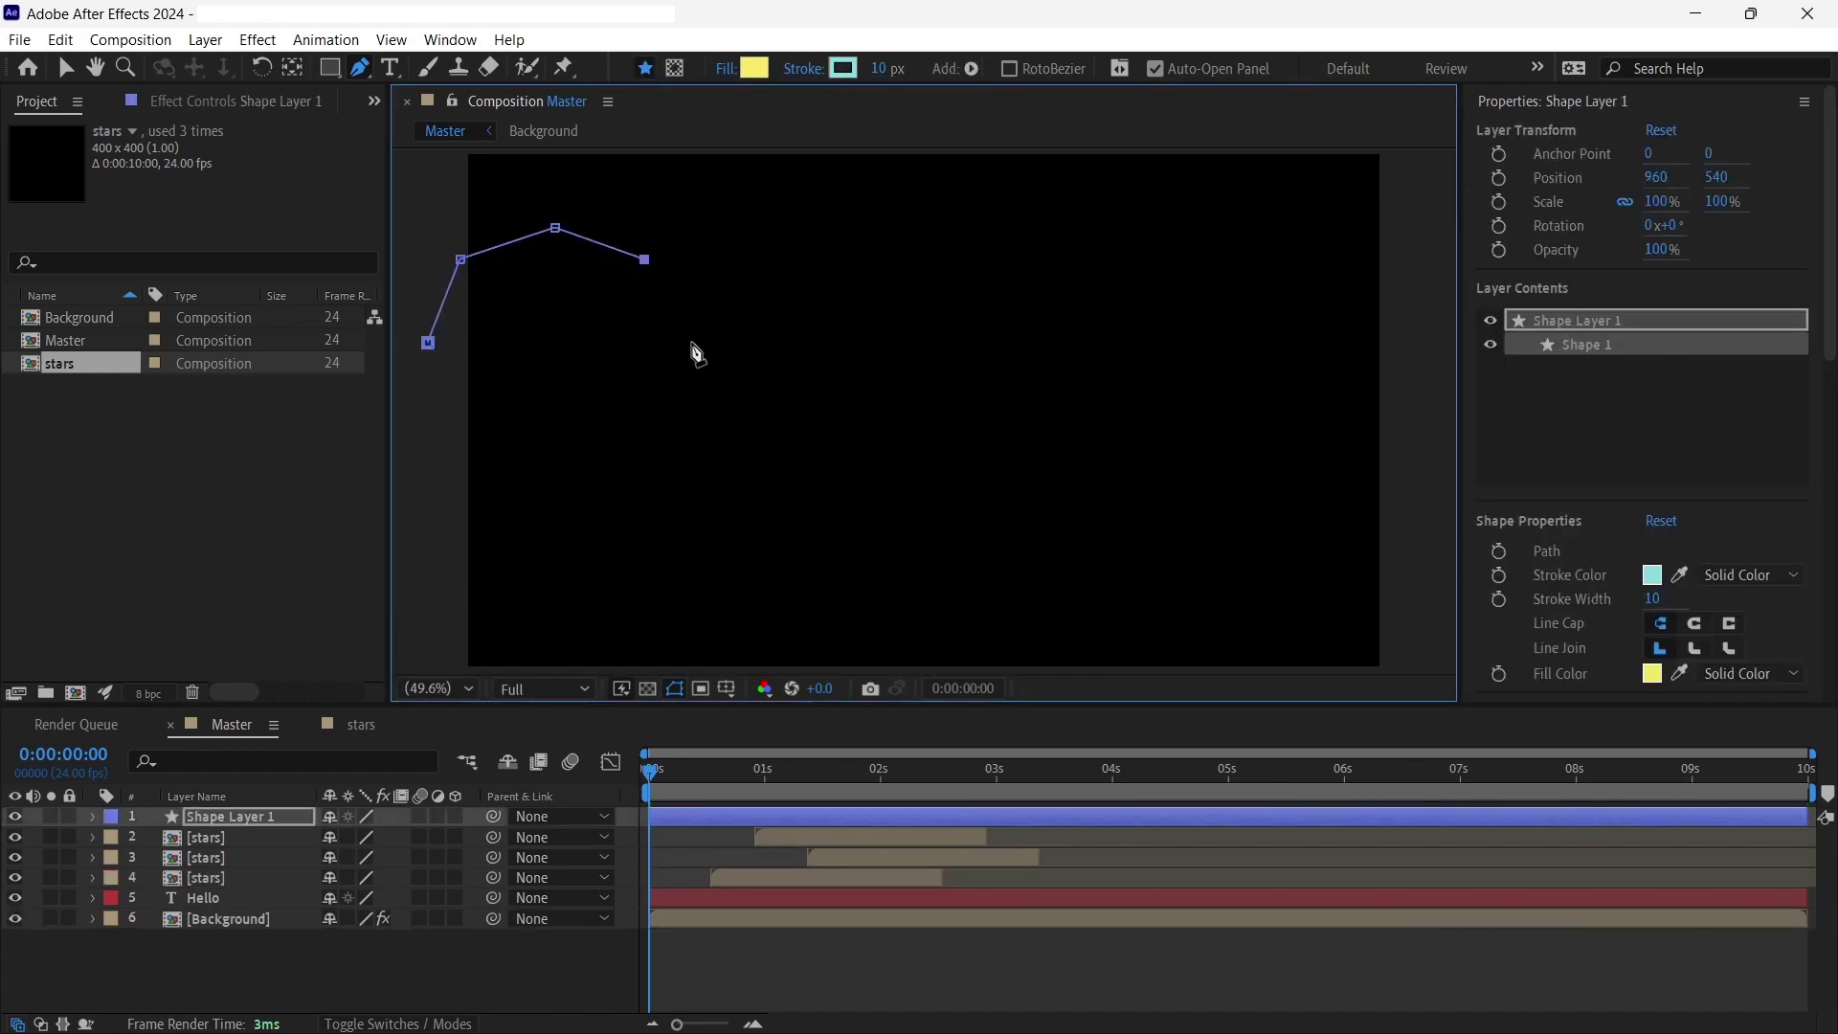
left_click(693, 342)
left_click(629, 447)
left_click(513, 466)
left_click(529, 357)
left_click(701, 390)
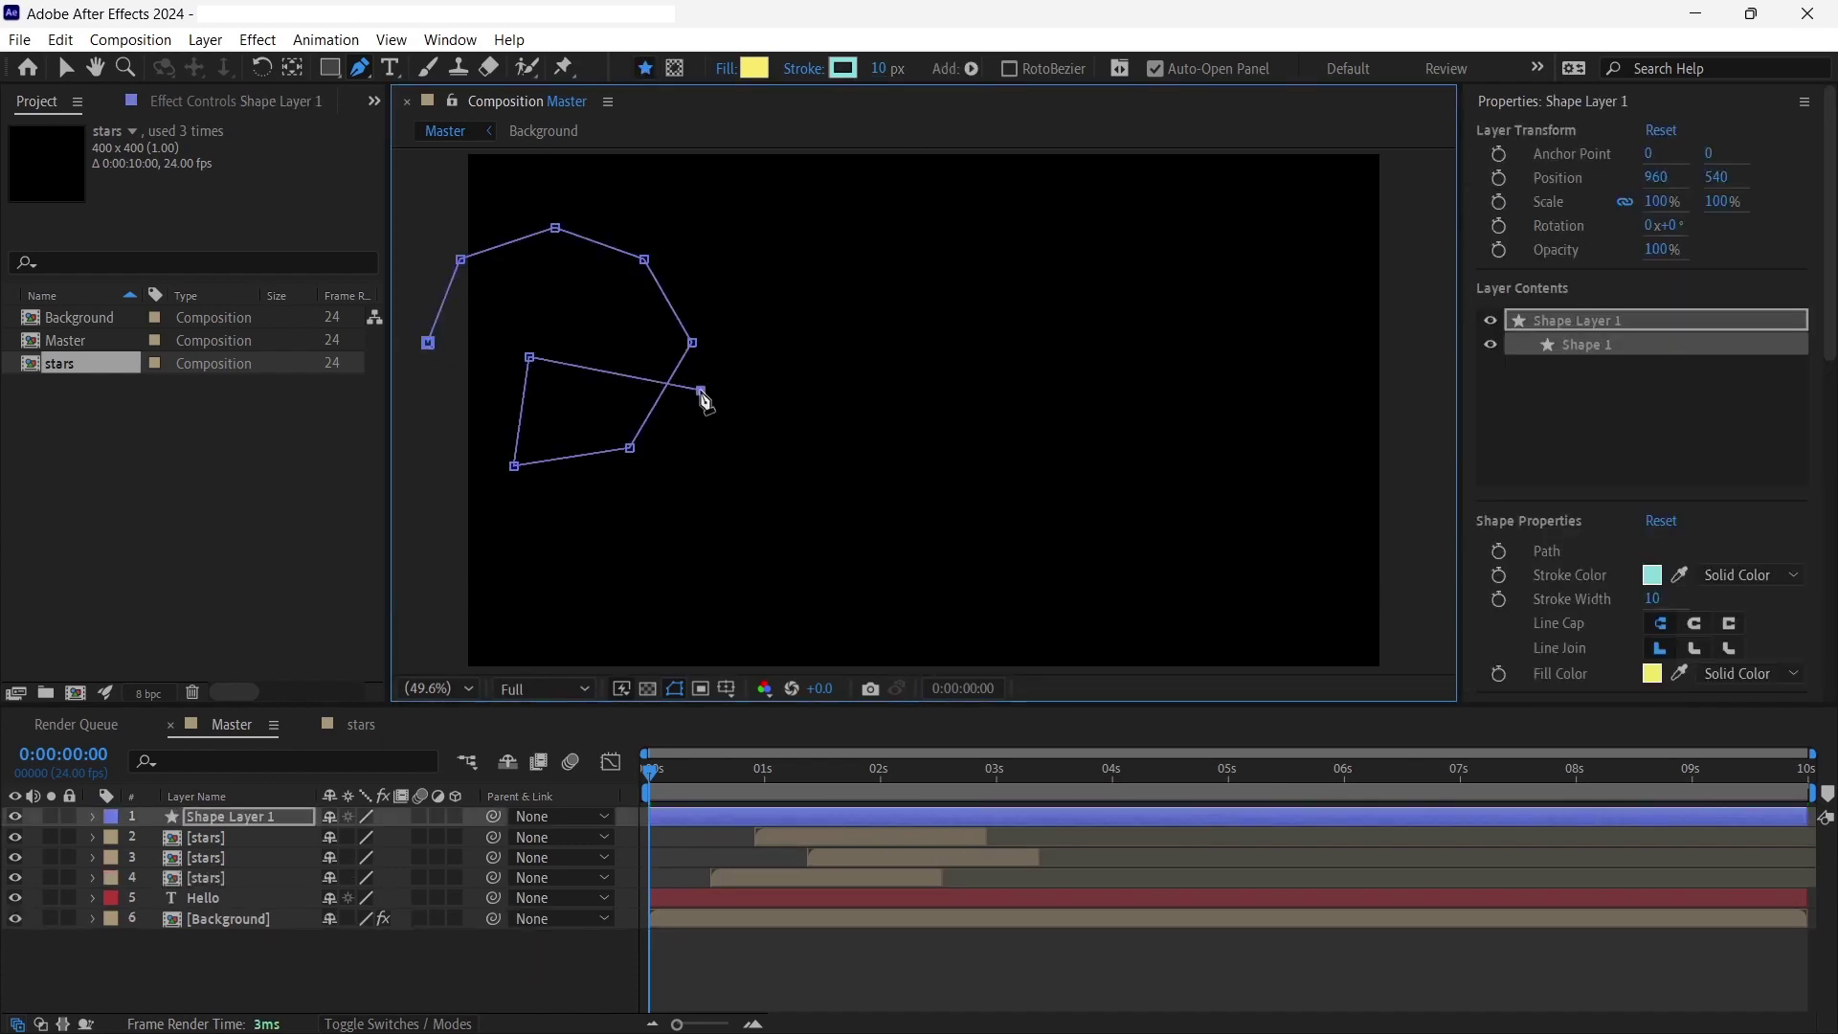
left_click(807, 553)
left_click(993, 610)
left_click(1207, 575)
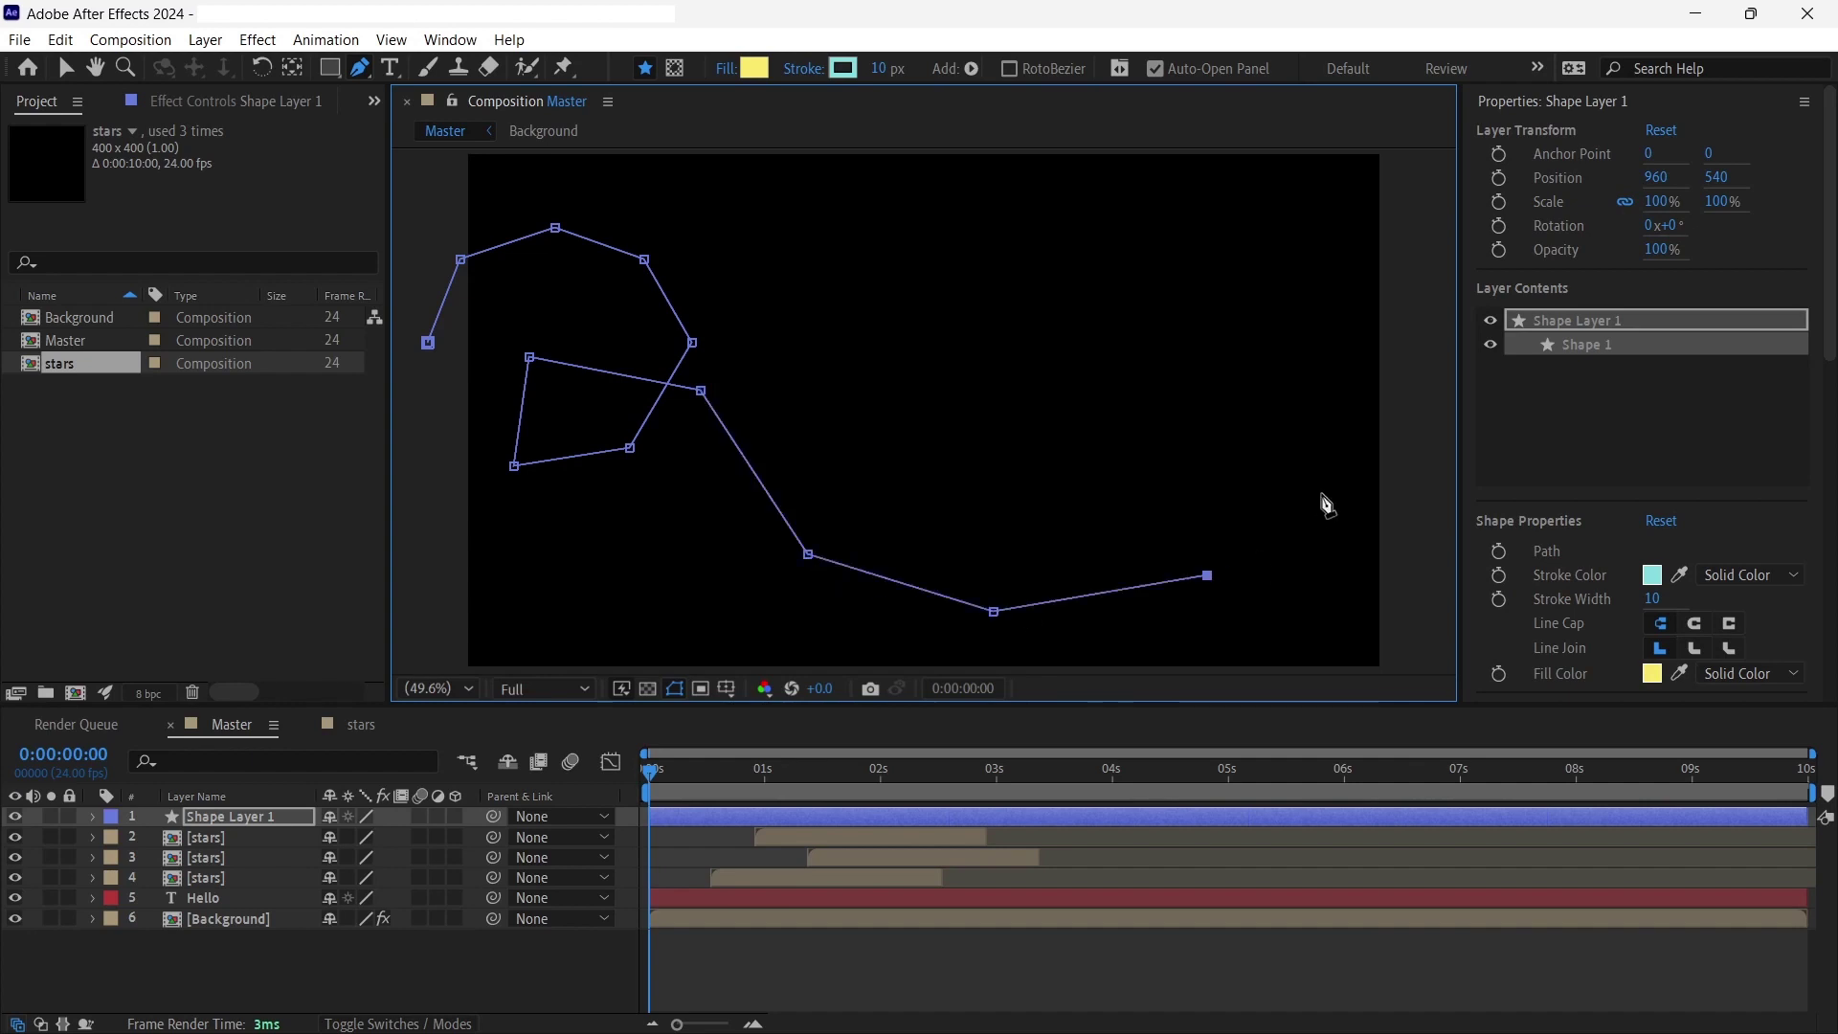
left_click(1322, 490)
left_click(1234, 453)
left_click(1238, 542)
left_click(1318, 577)
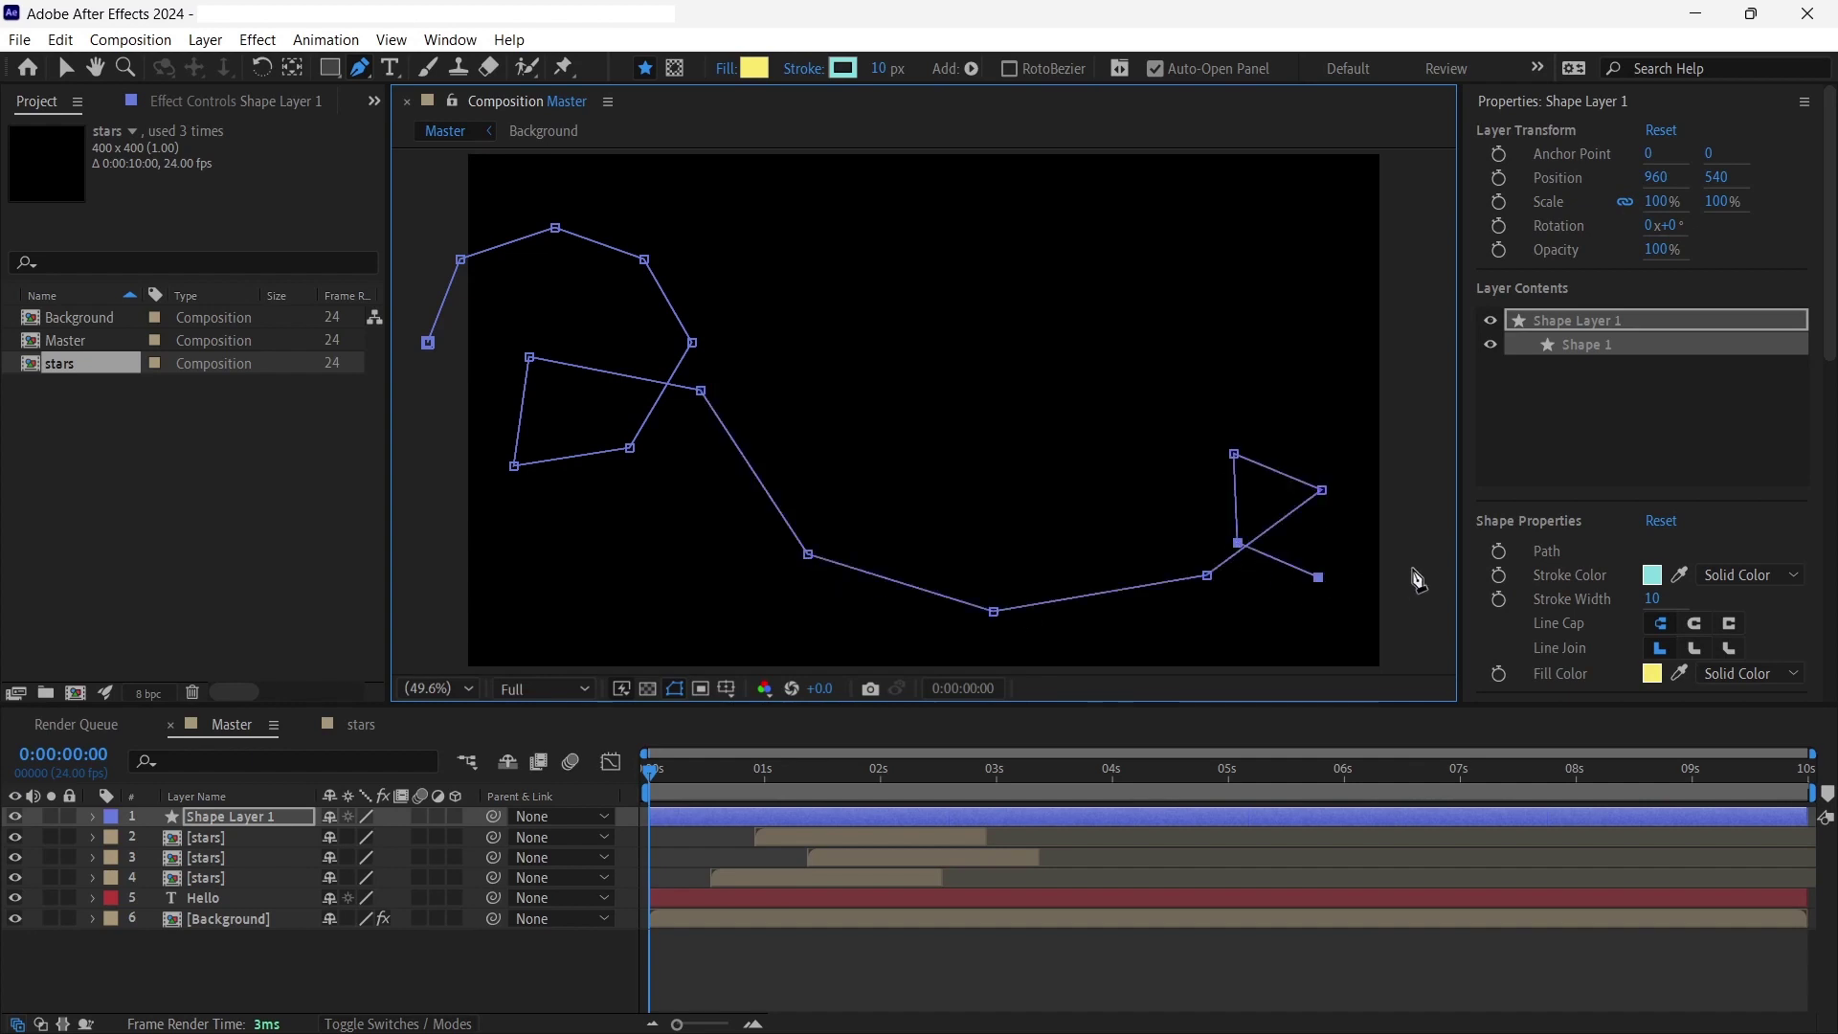
left_click(1415, 569)
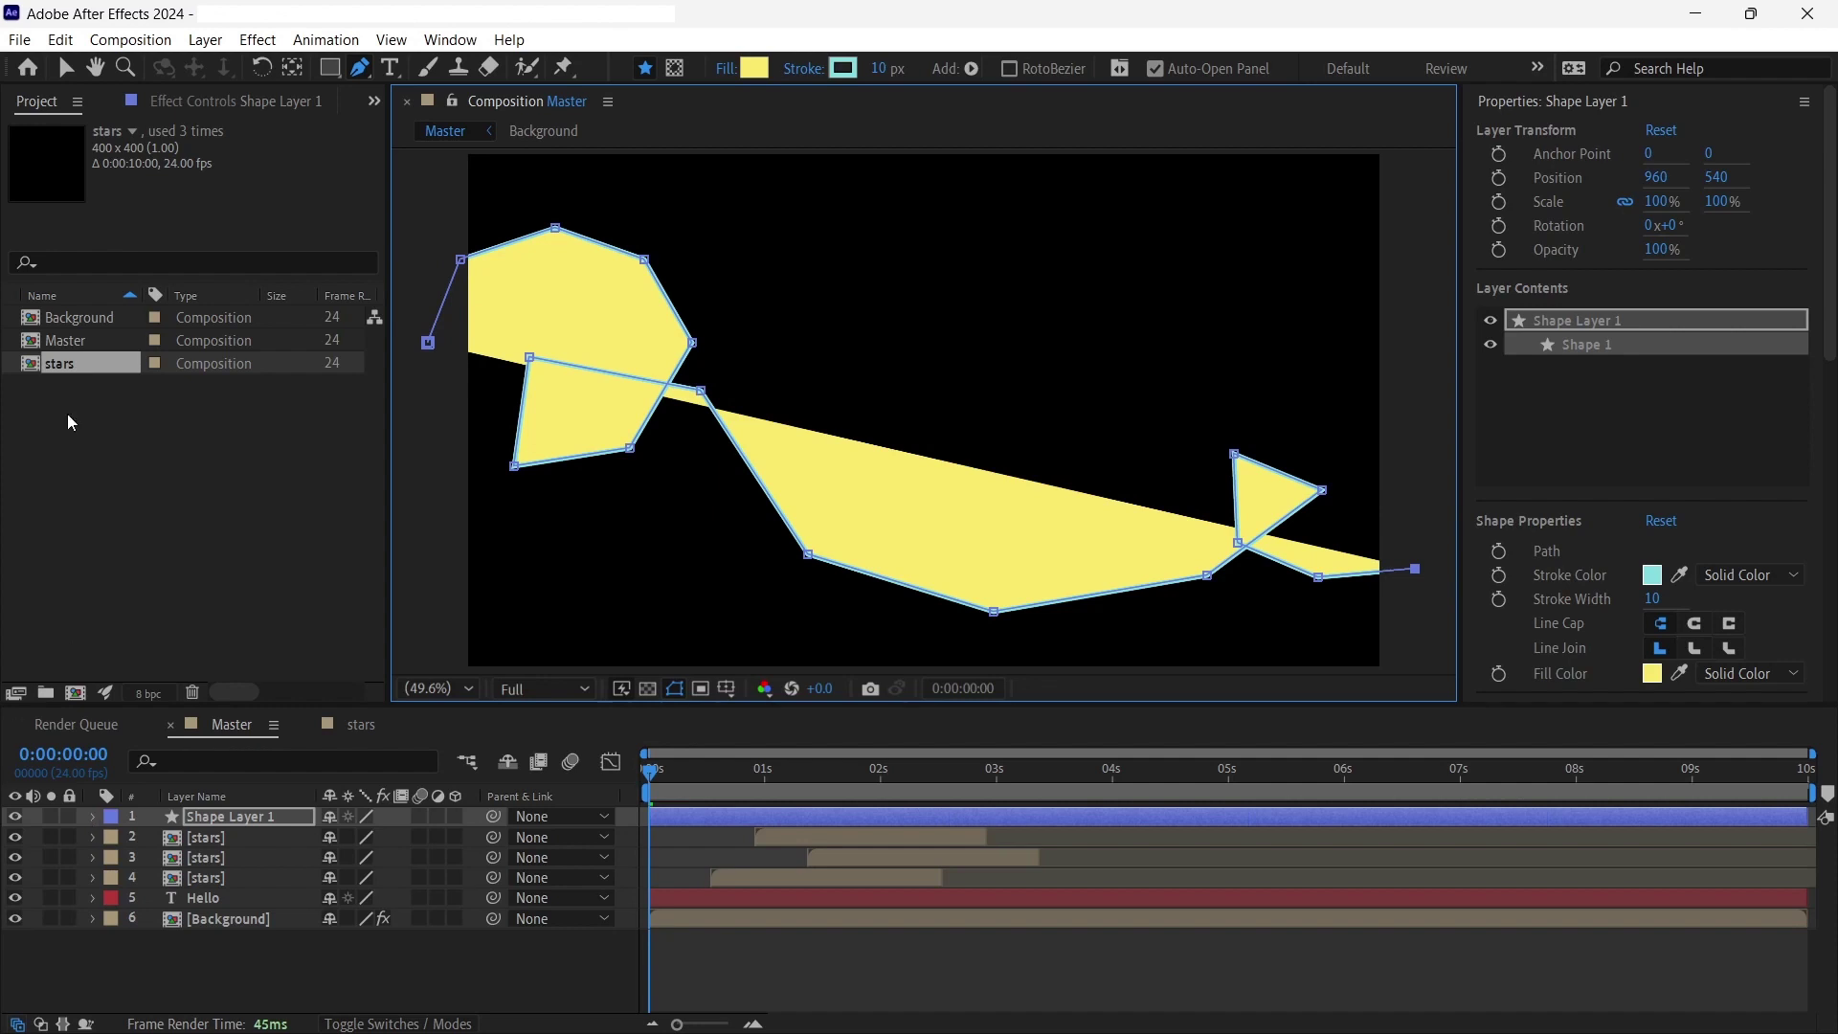
- Delete the fill from Shape 1 and increase its stroke width to 13 px
left_click(66, 68)
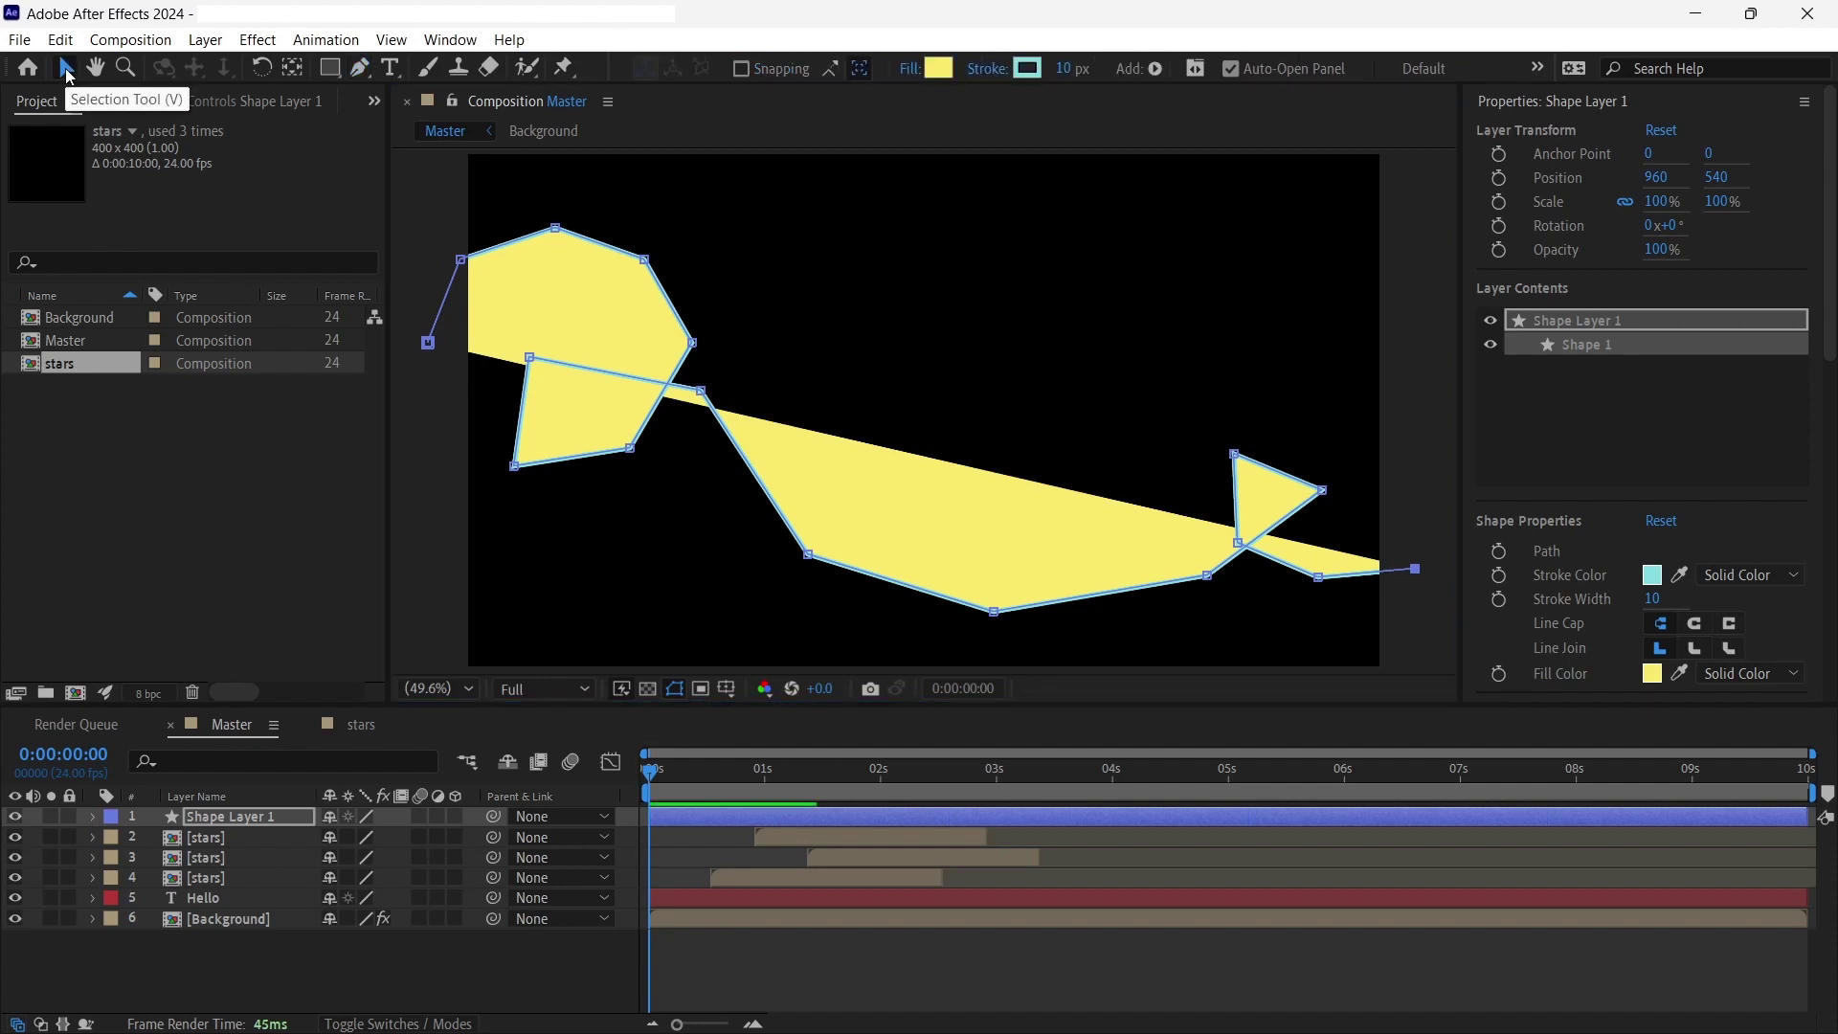
left_click(93, 816)
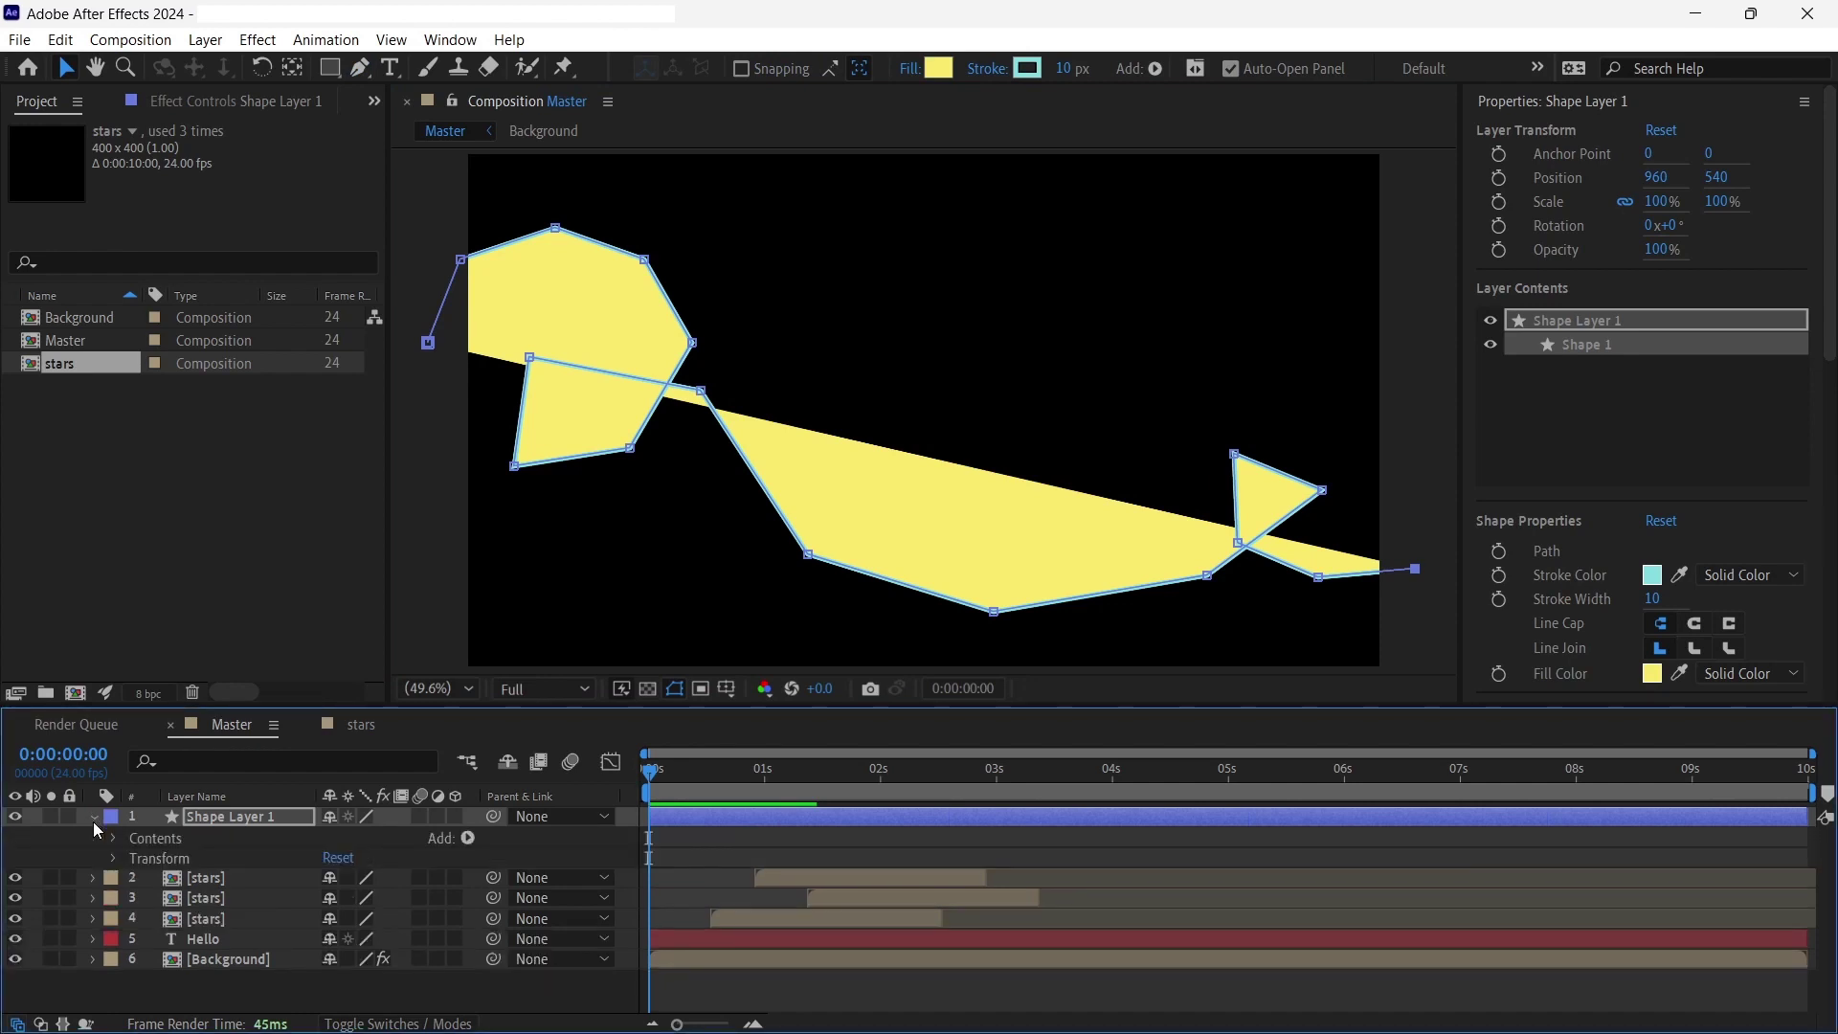
left_click(113, 838)
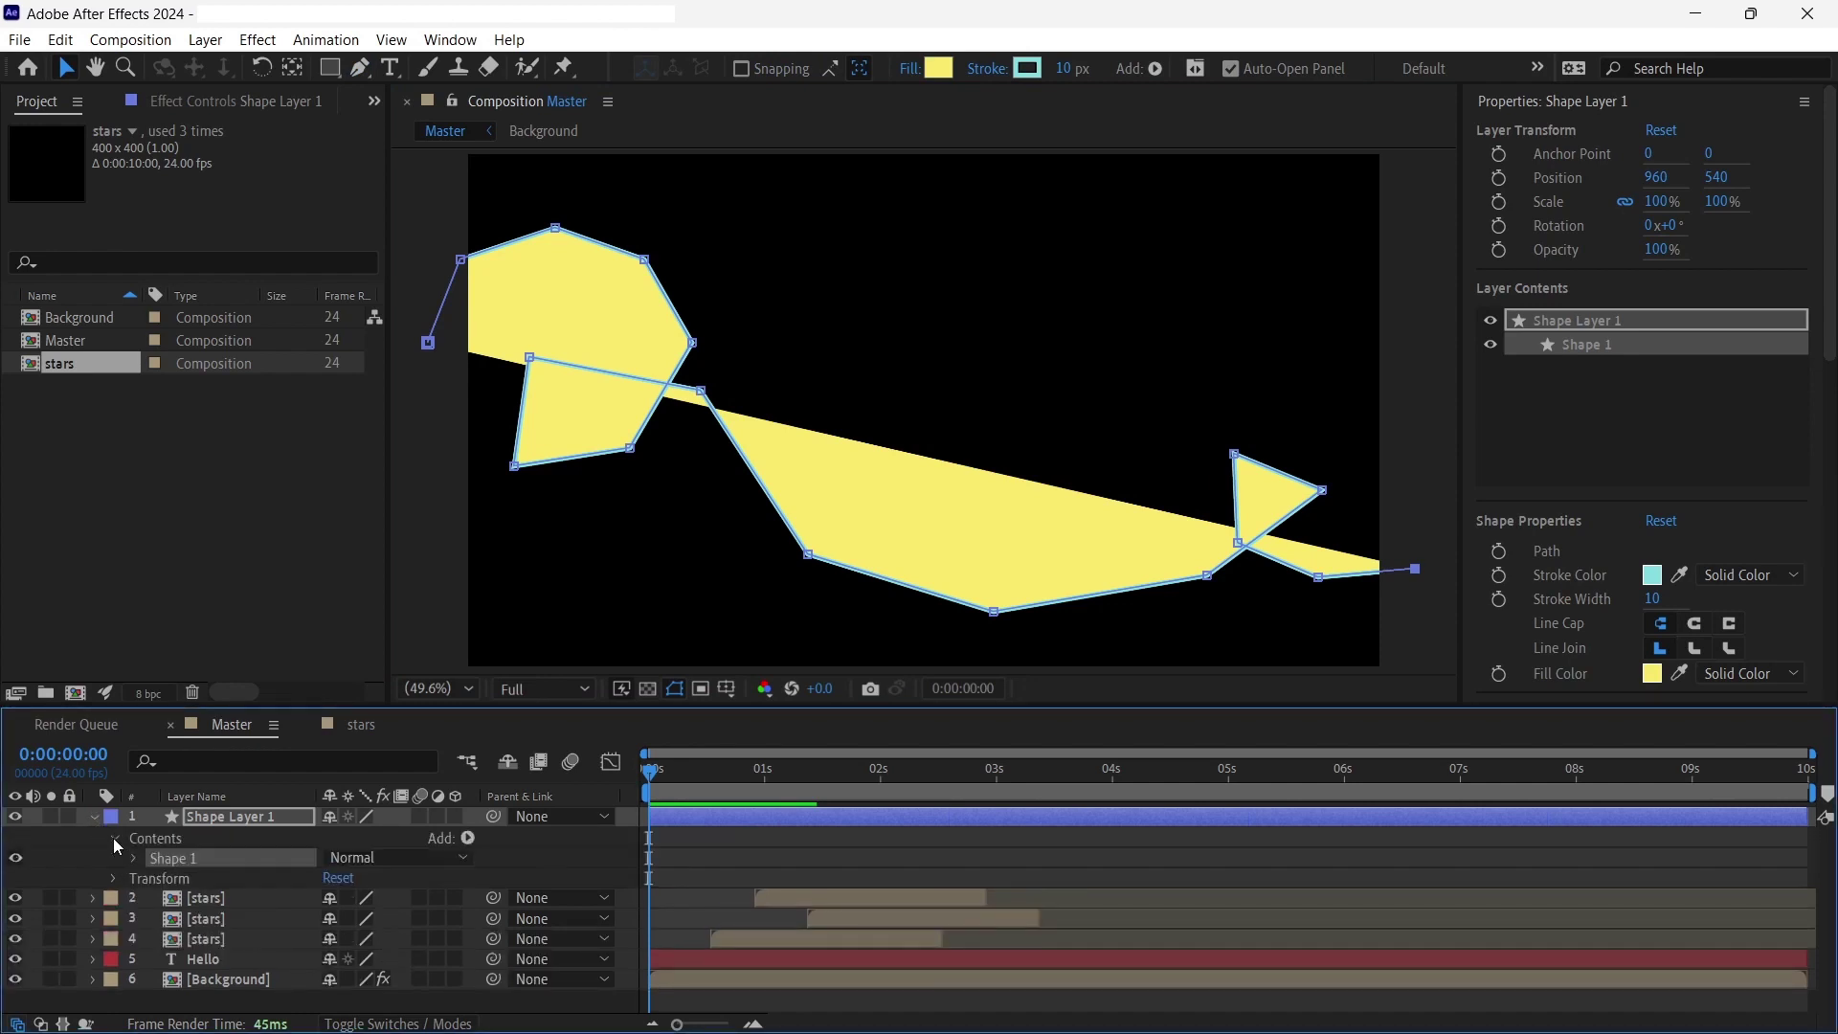
left_click(133, 858)
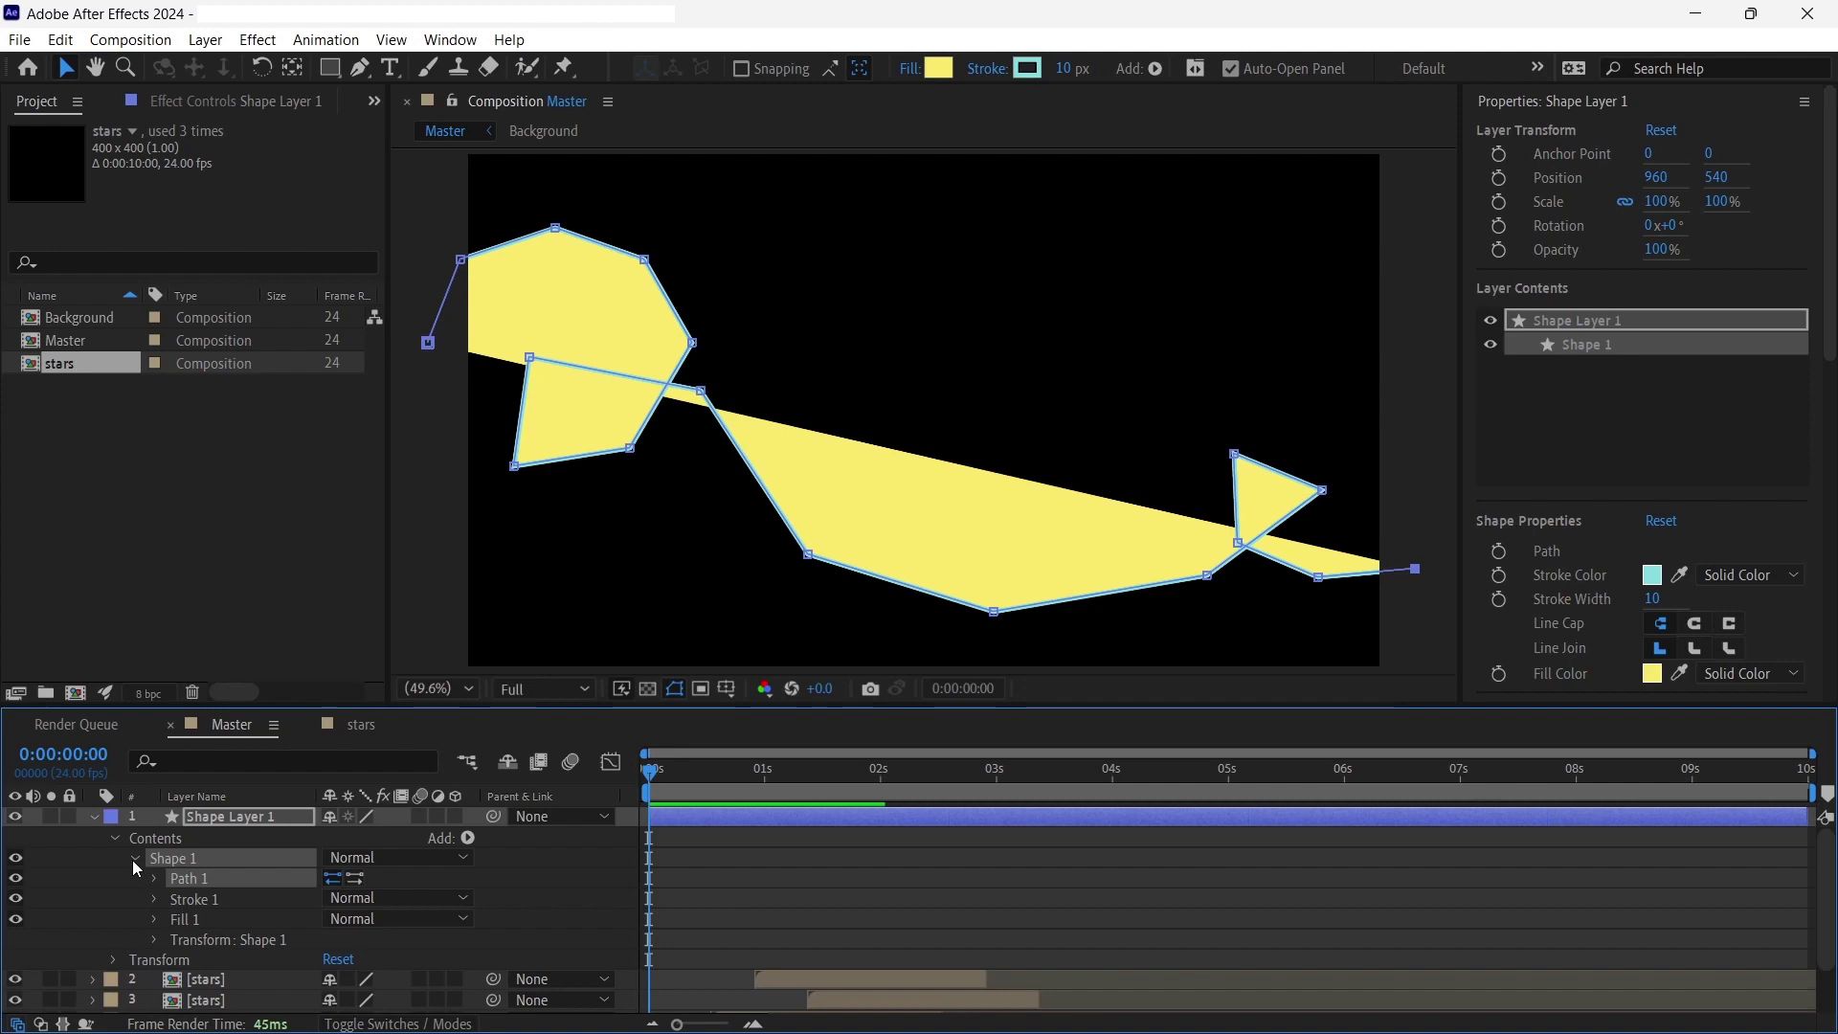
left_click(186, 921)
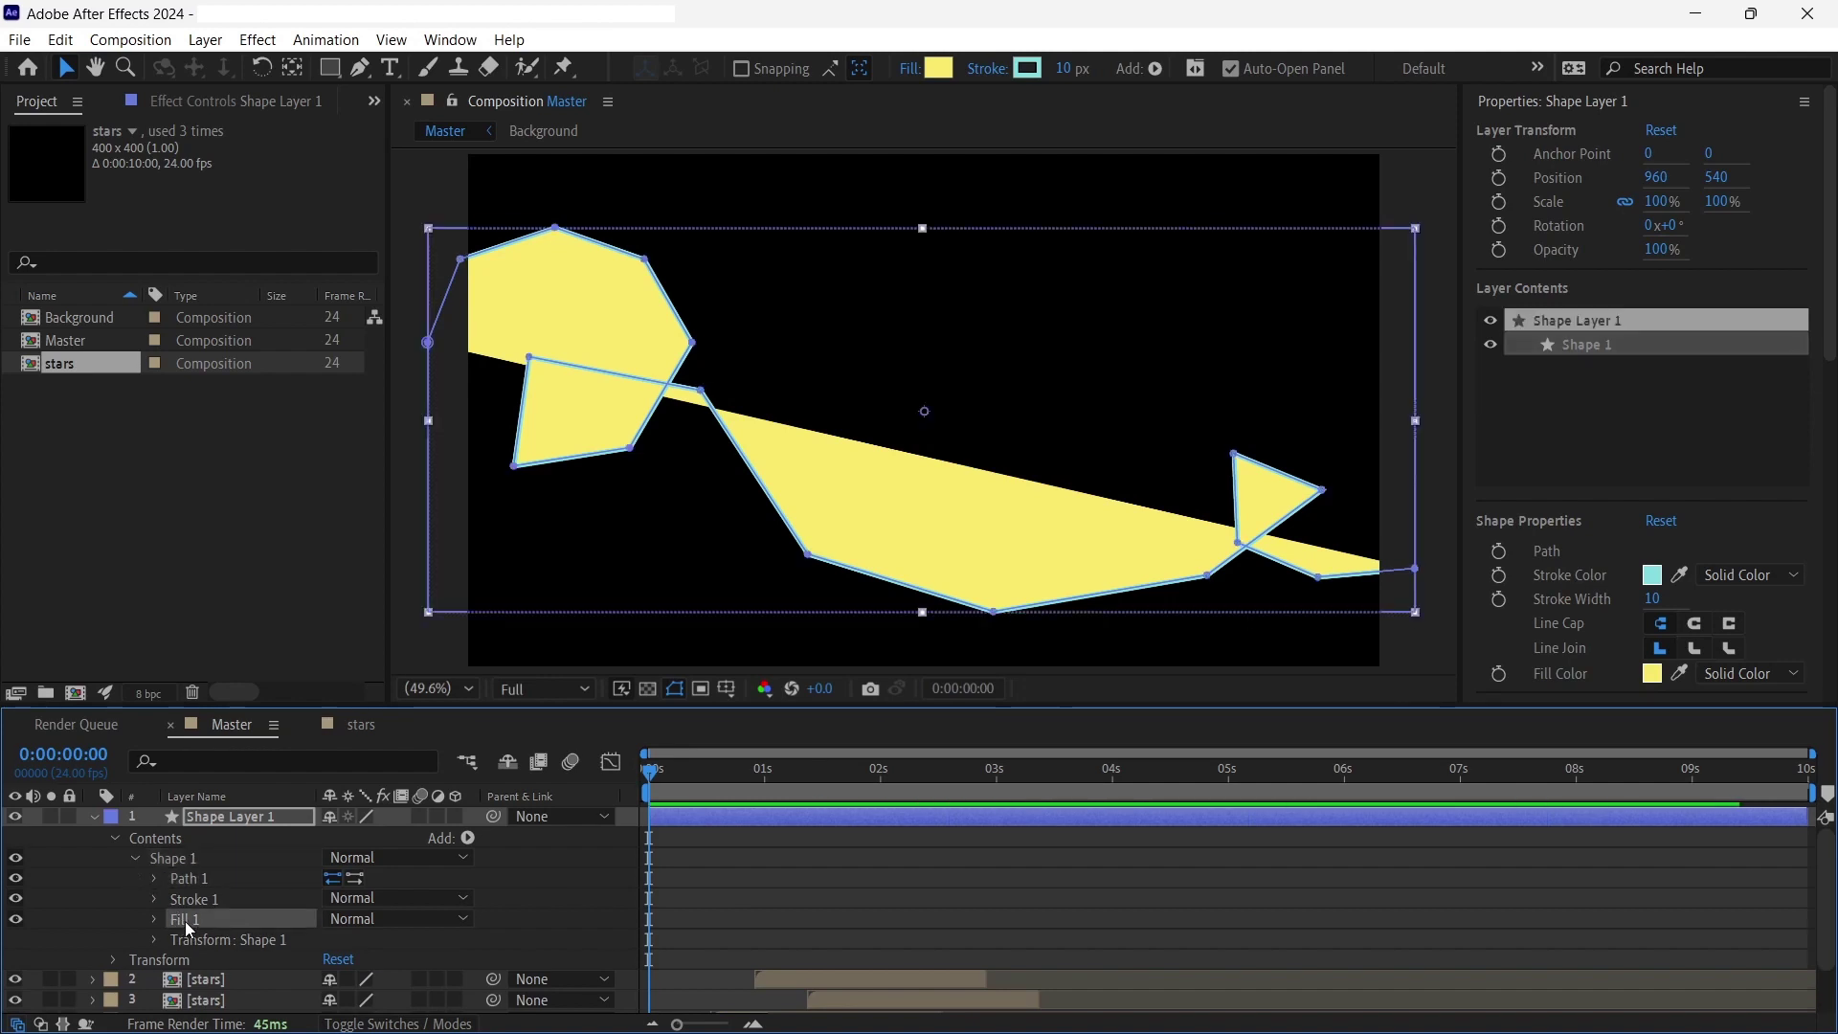
key("Delete")
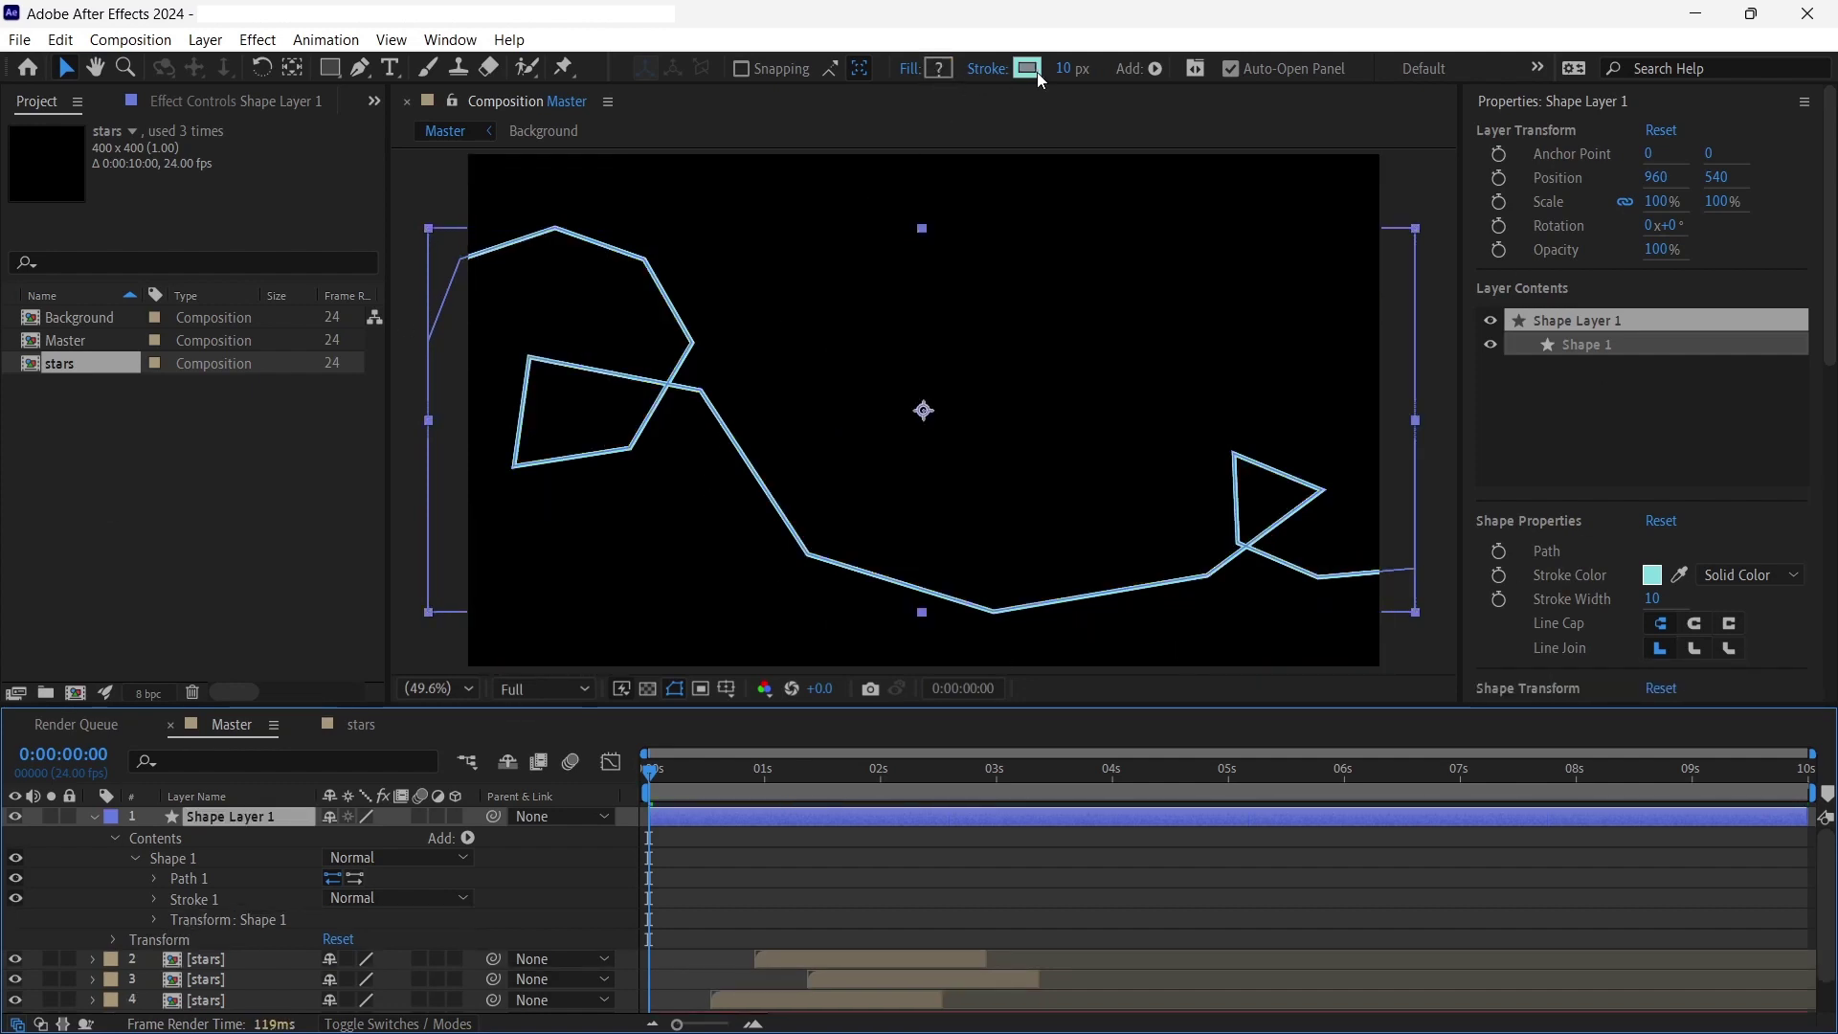
mouse_move(1062, 69)
left_mouse_down()
mouse_move(1149, 83)
mouse_move(1083, 82)
left_mouse_up()
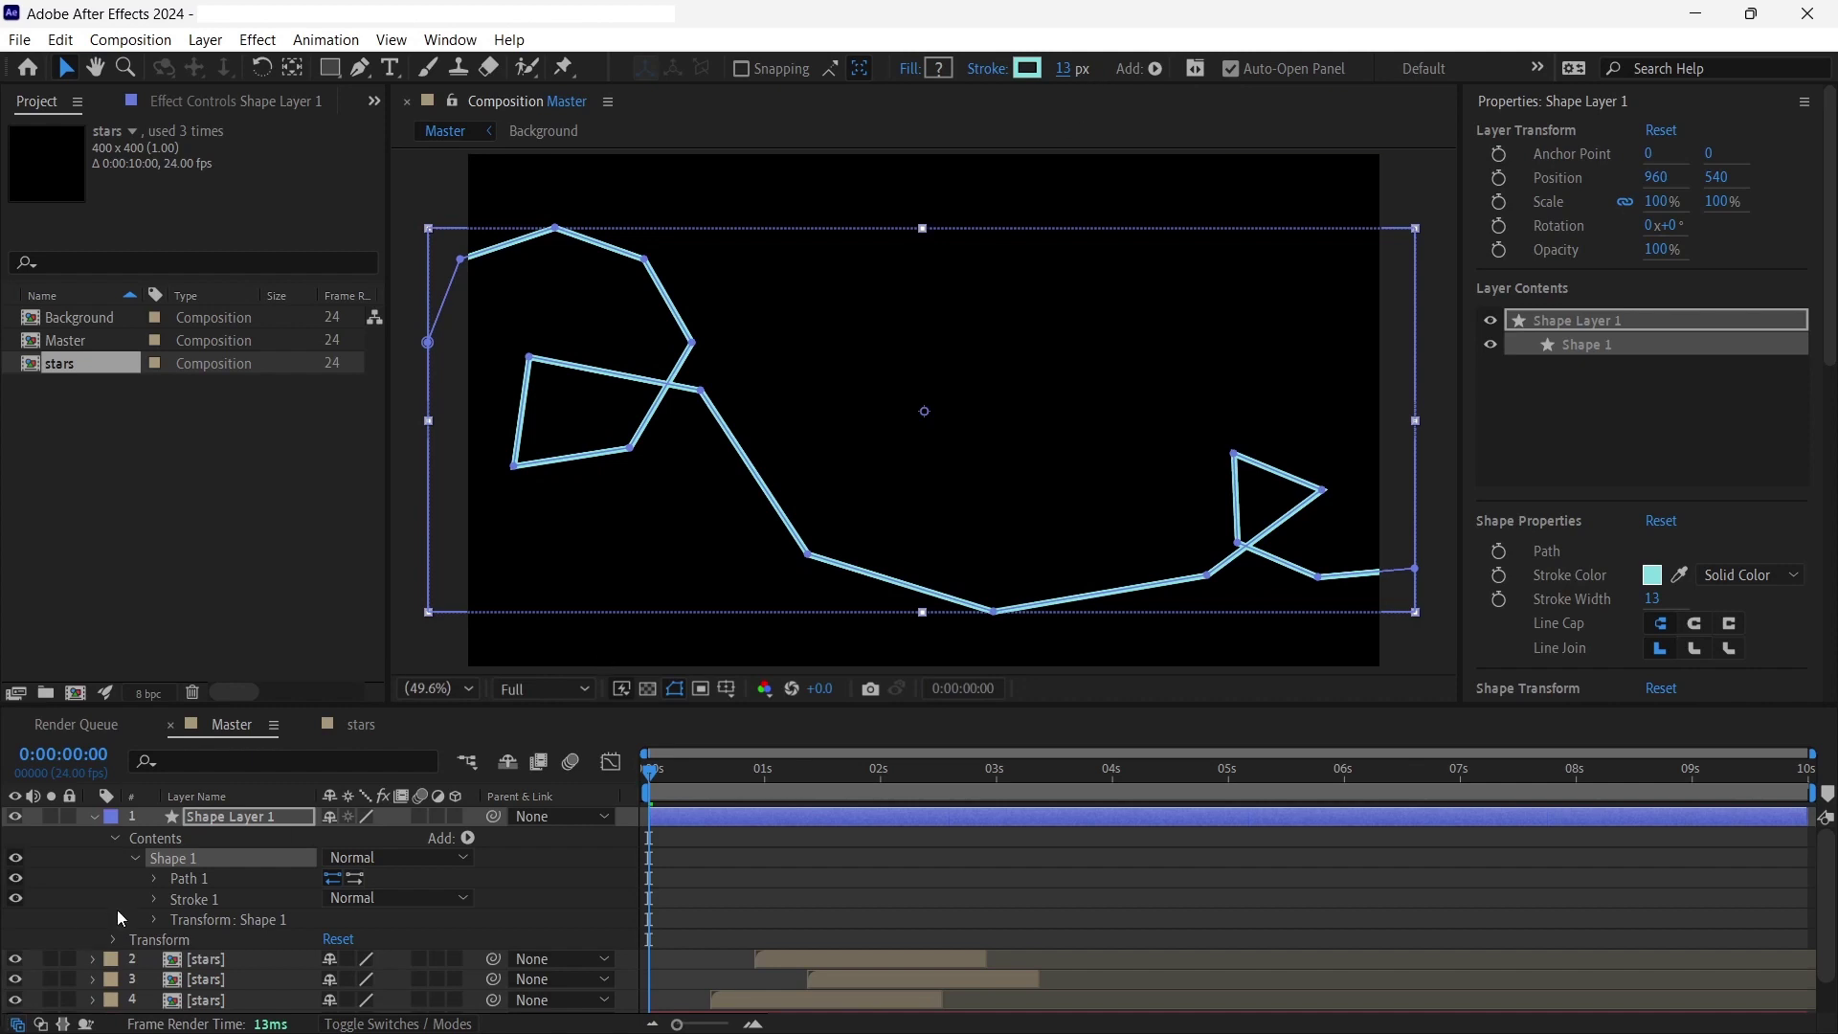
- Set the Shape 1 stroke to Round Cap line ends and Round Join corners
scroll(165, 895, "down", 1)
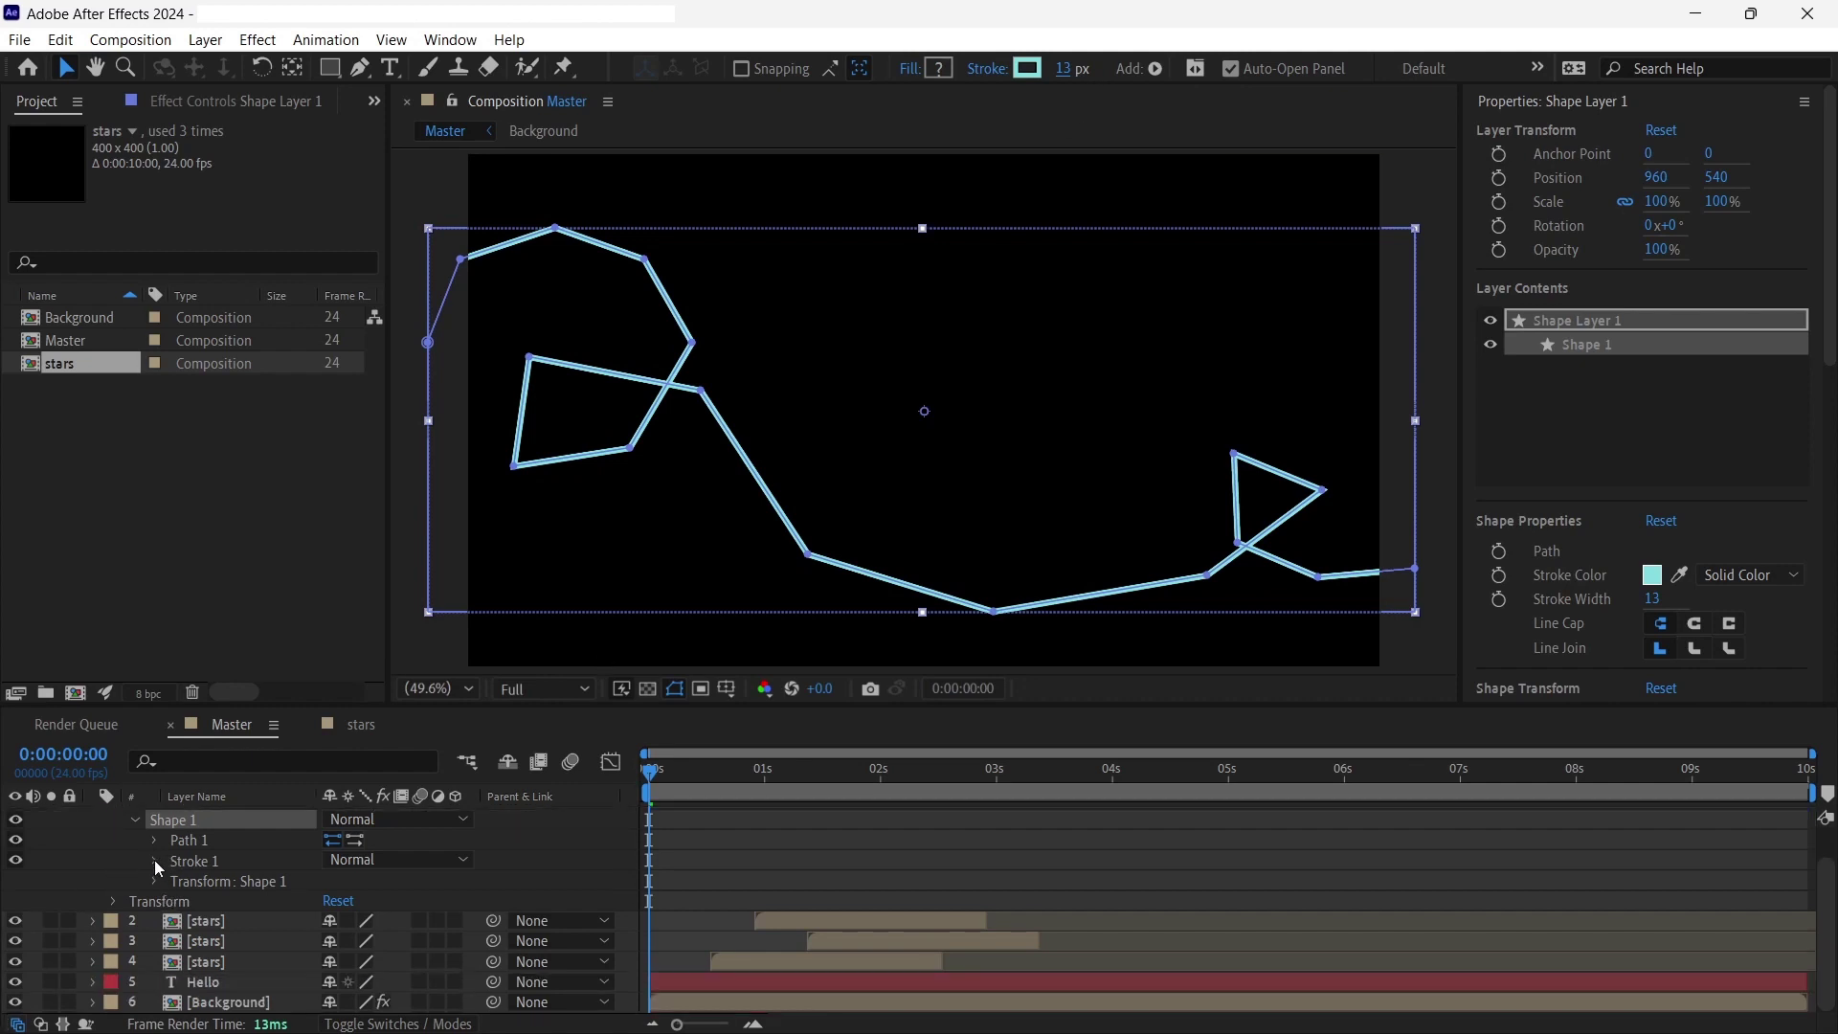
left_click(153, 859)
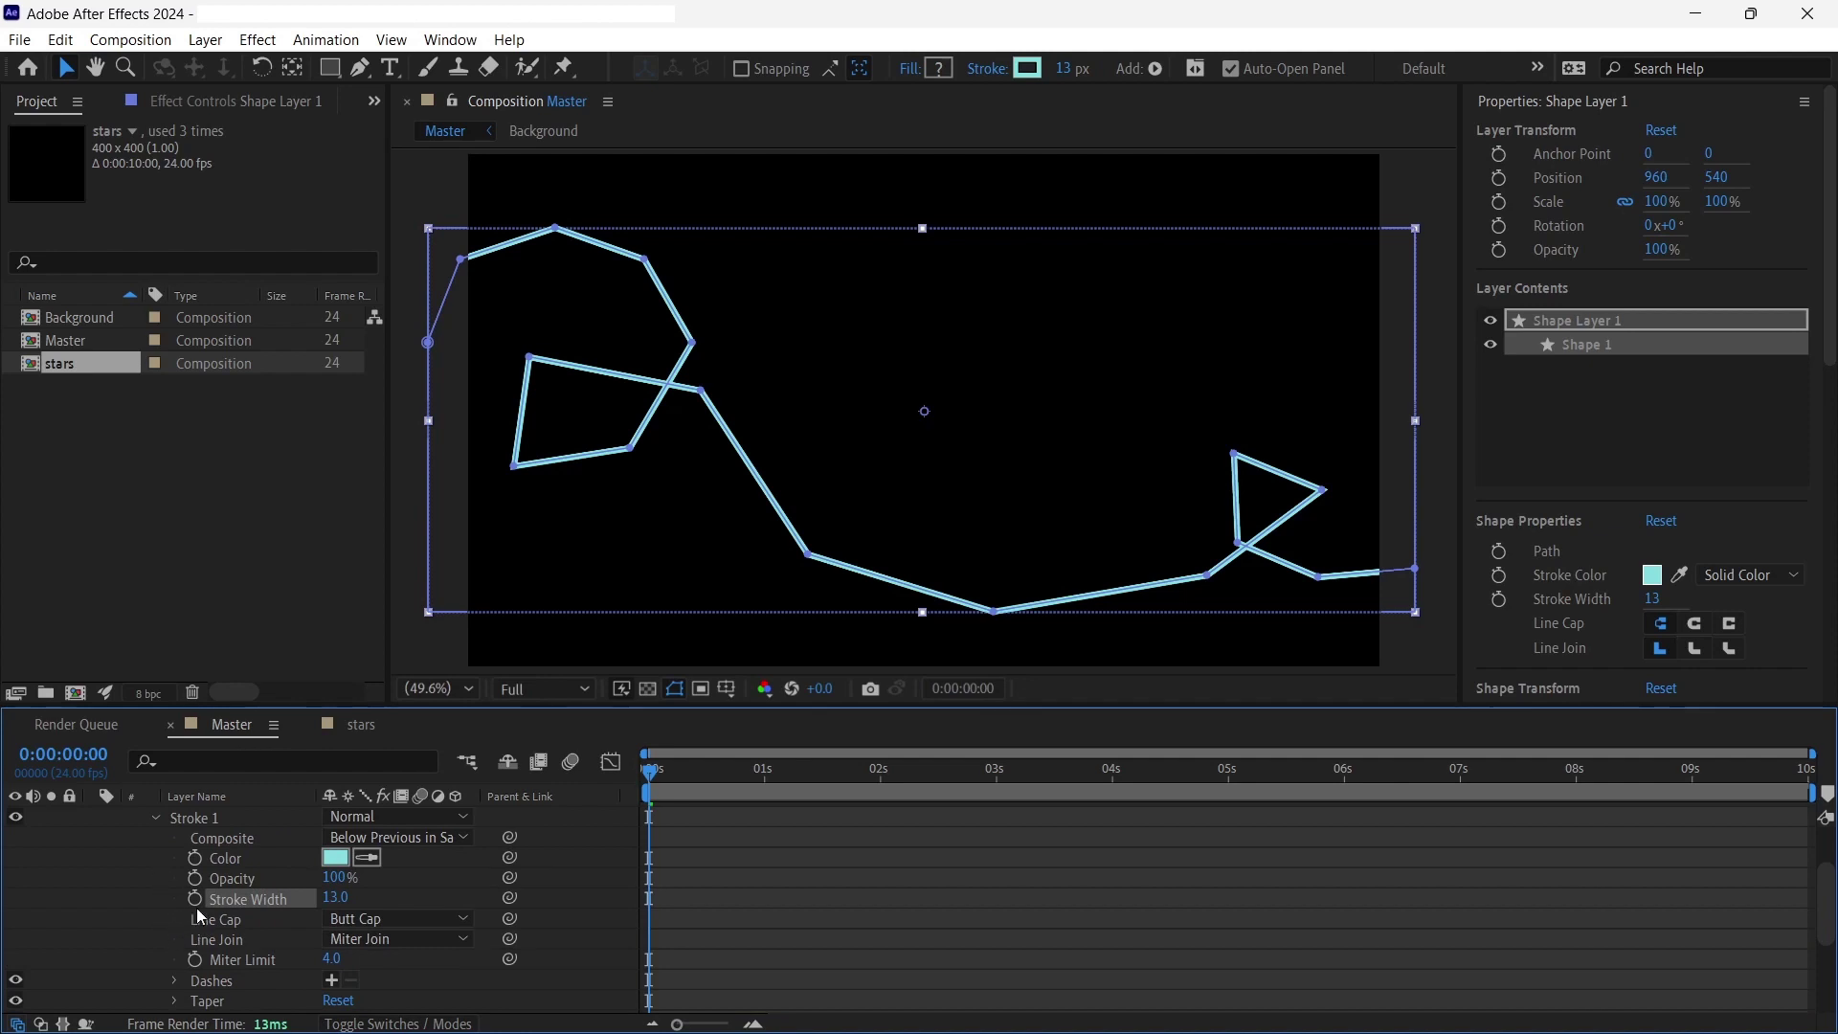
left_click(381, 920)
left_click(390, 969)
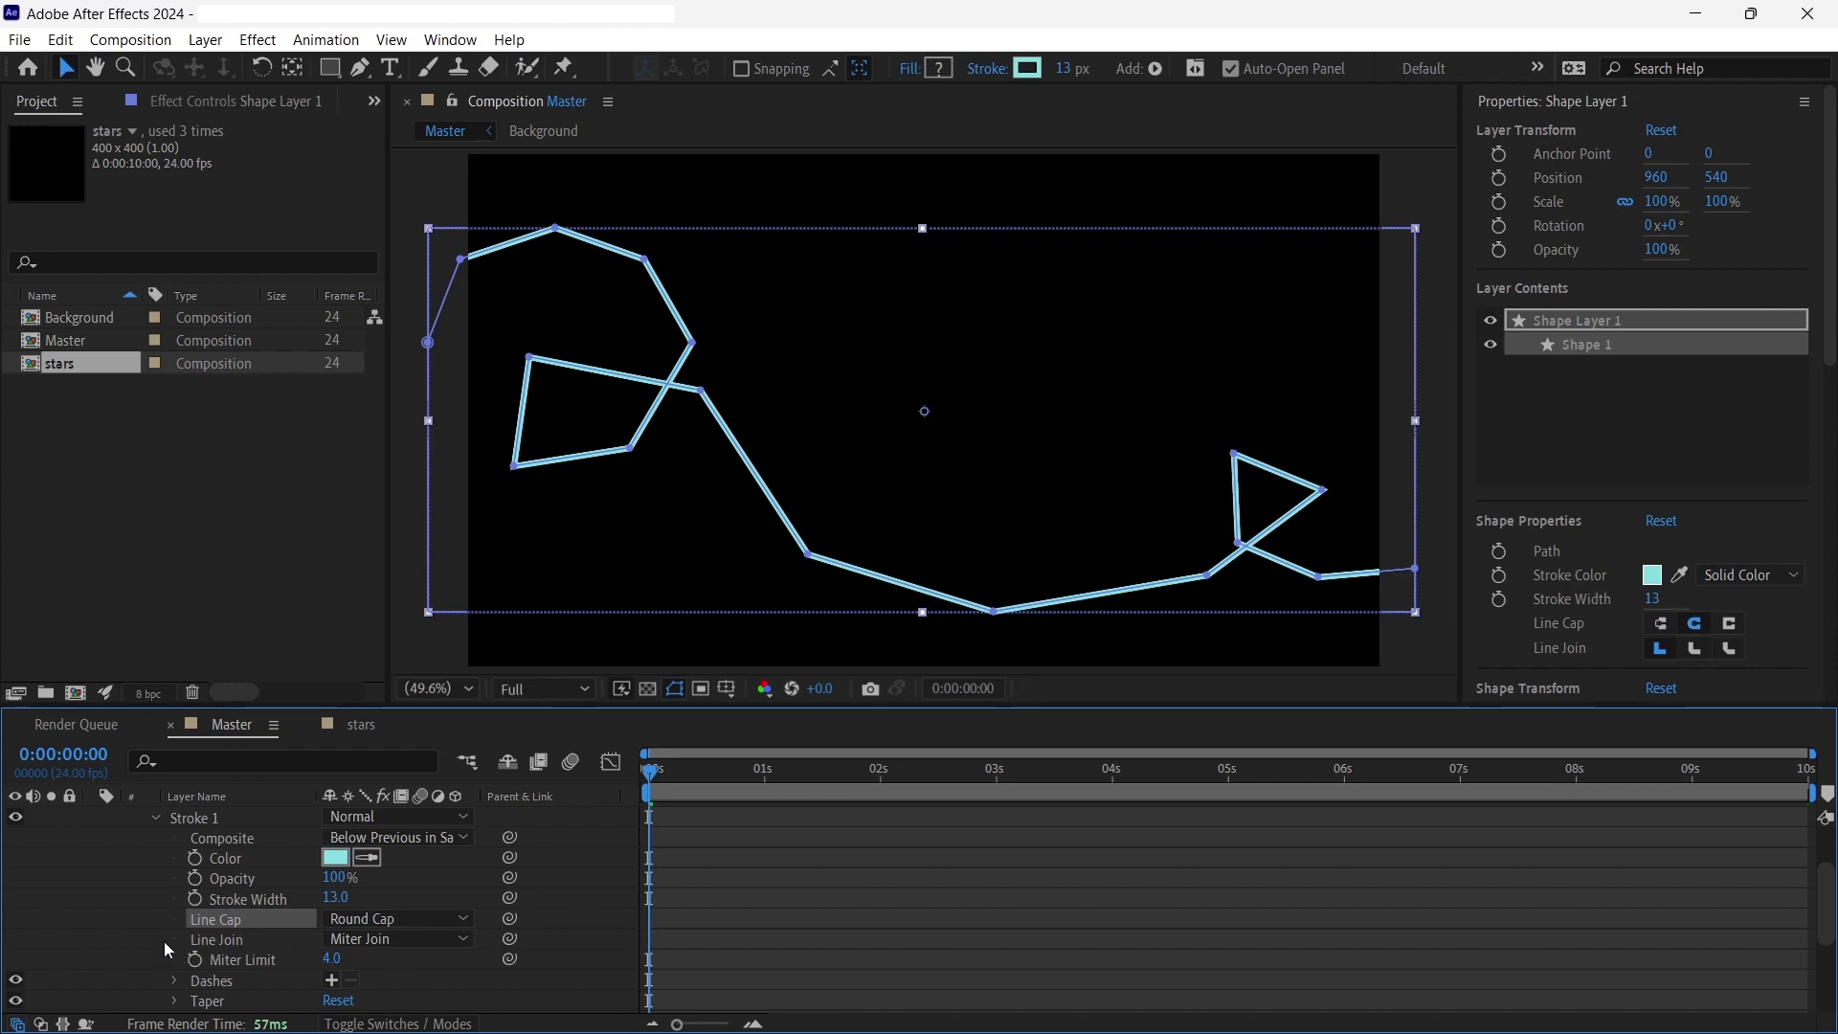
left_click(381, 939)
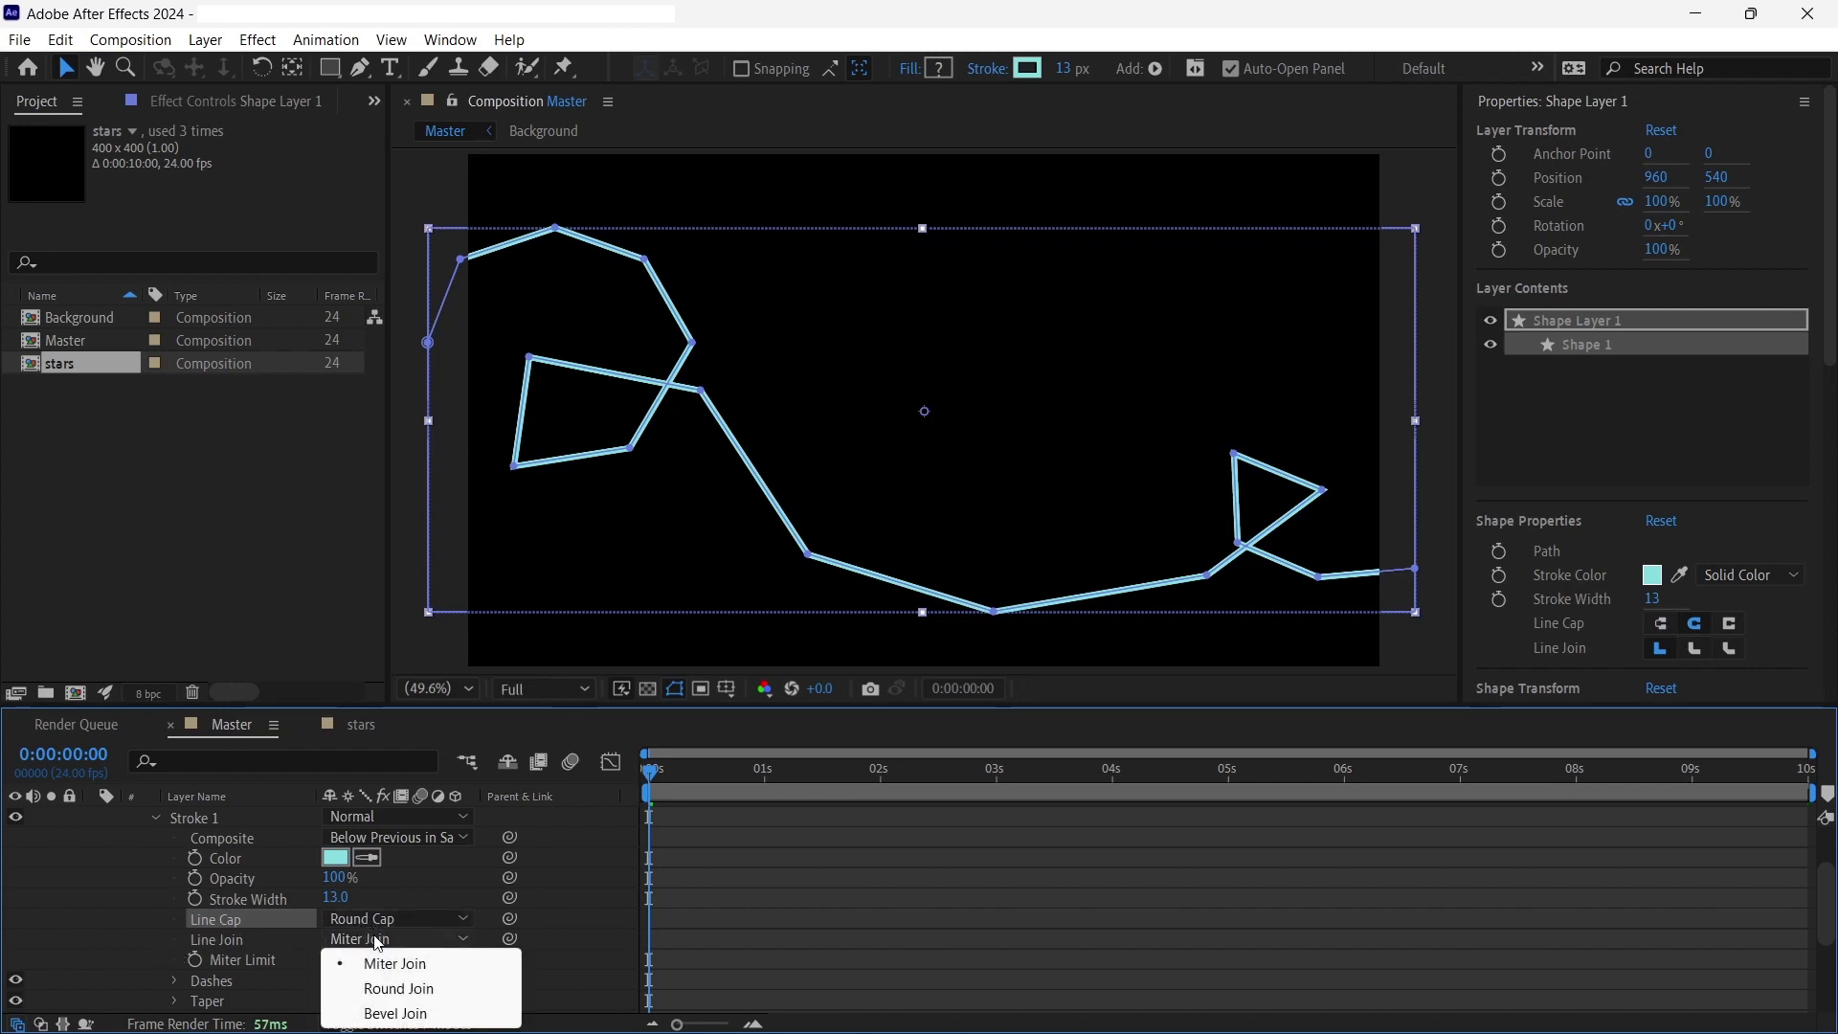
left_click(389, 997)
- Taper the beginning of the stroke with a Start Length of 15%
scroll(153, 904, "down", 2)
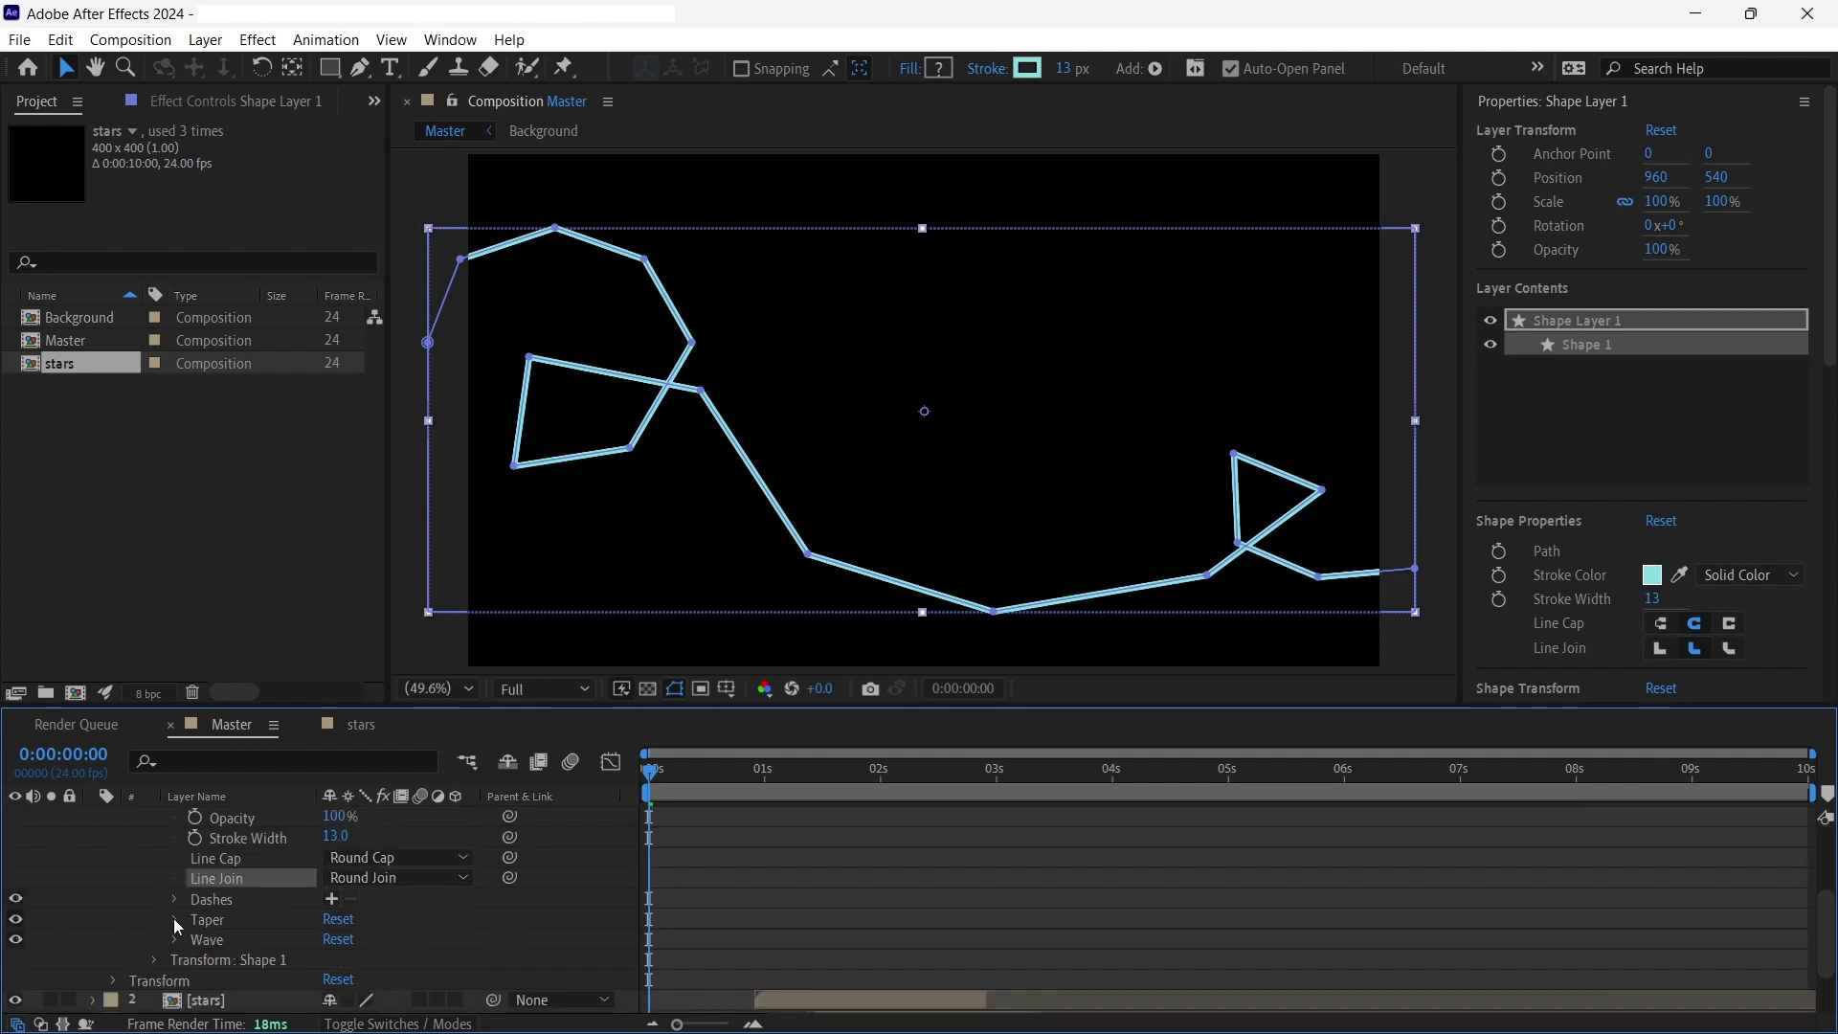
left_click(175, 919)
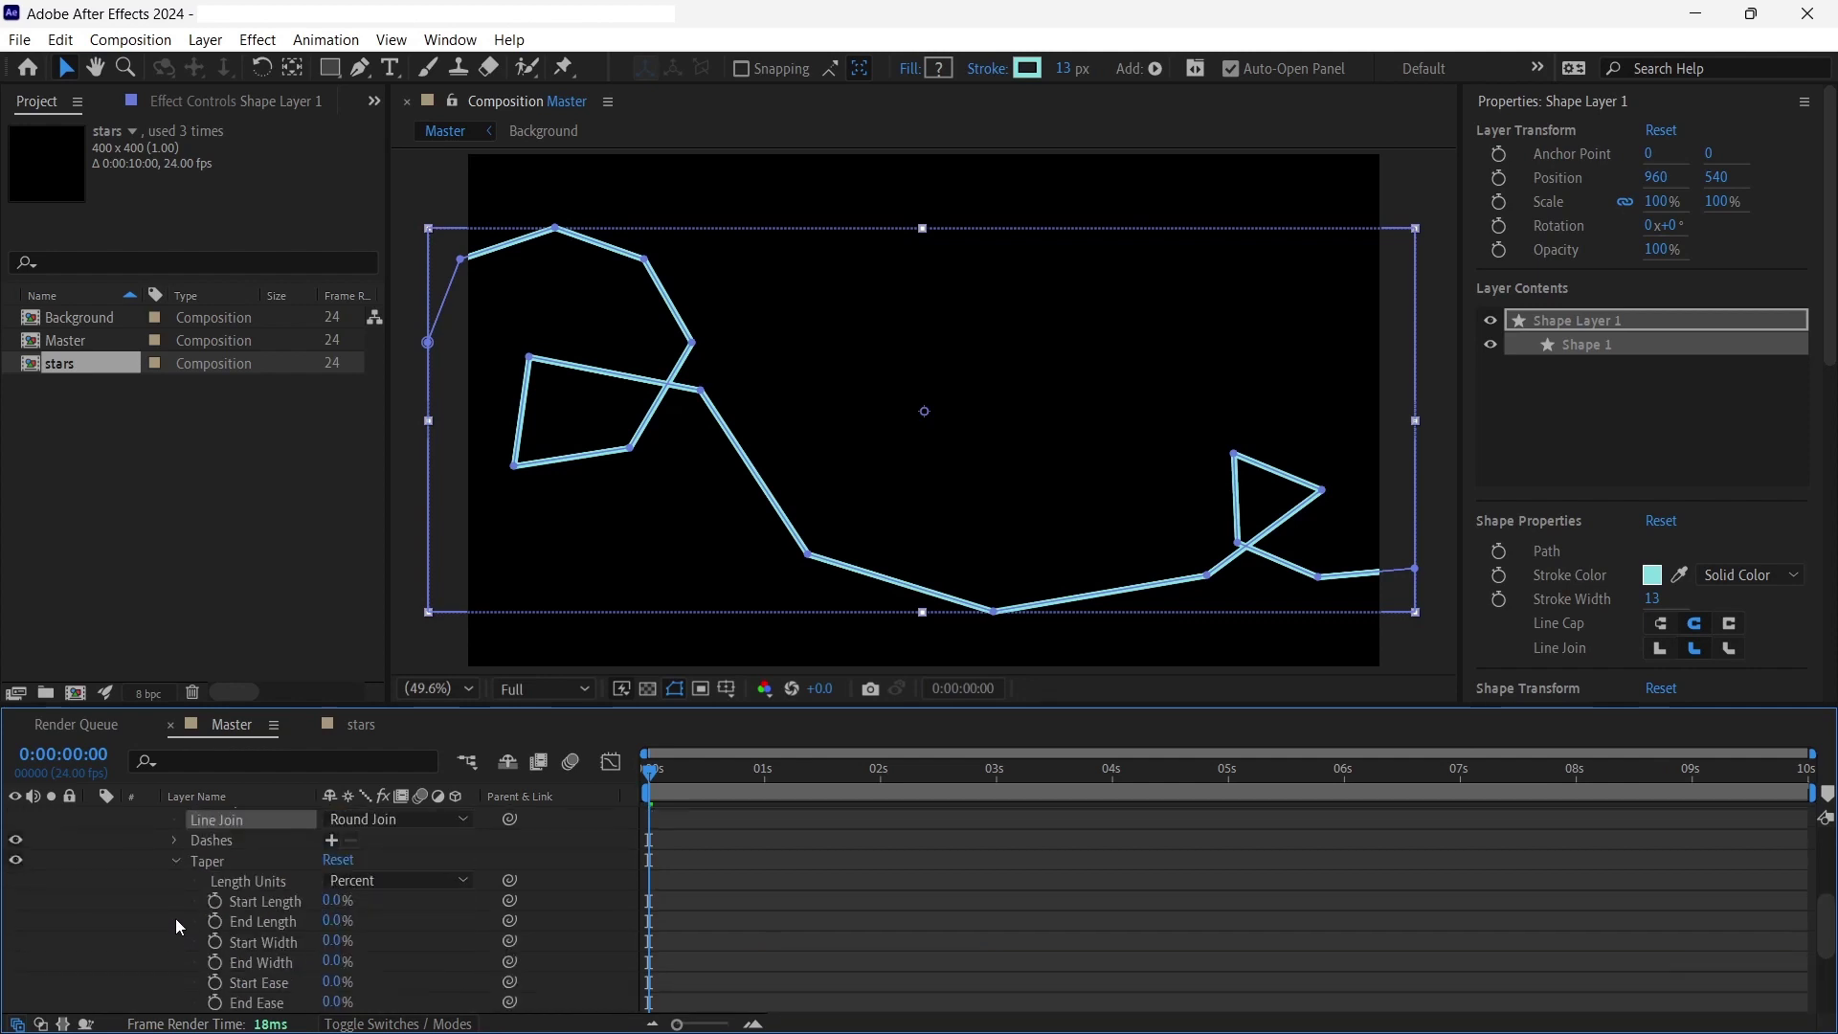
scroll(182, 916, "down", 2)
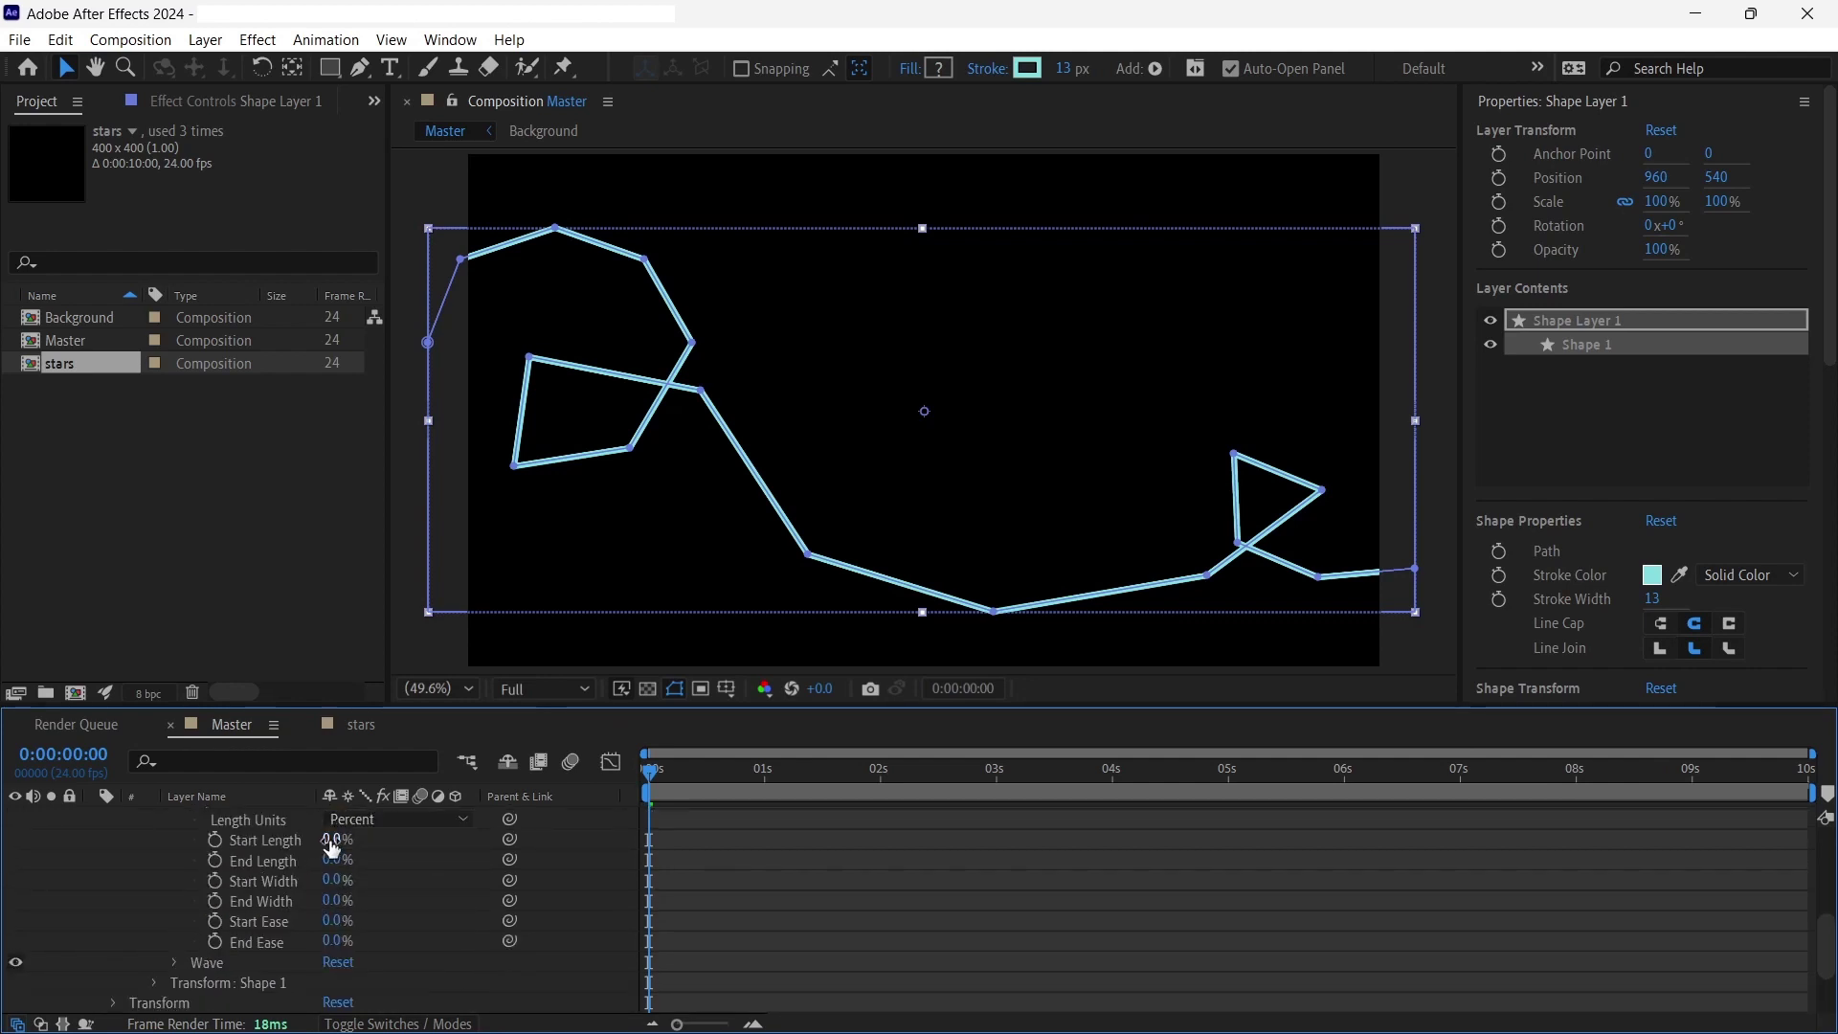
left_click_drag(332, 842, 289, 842)
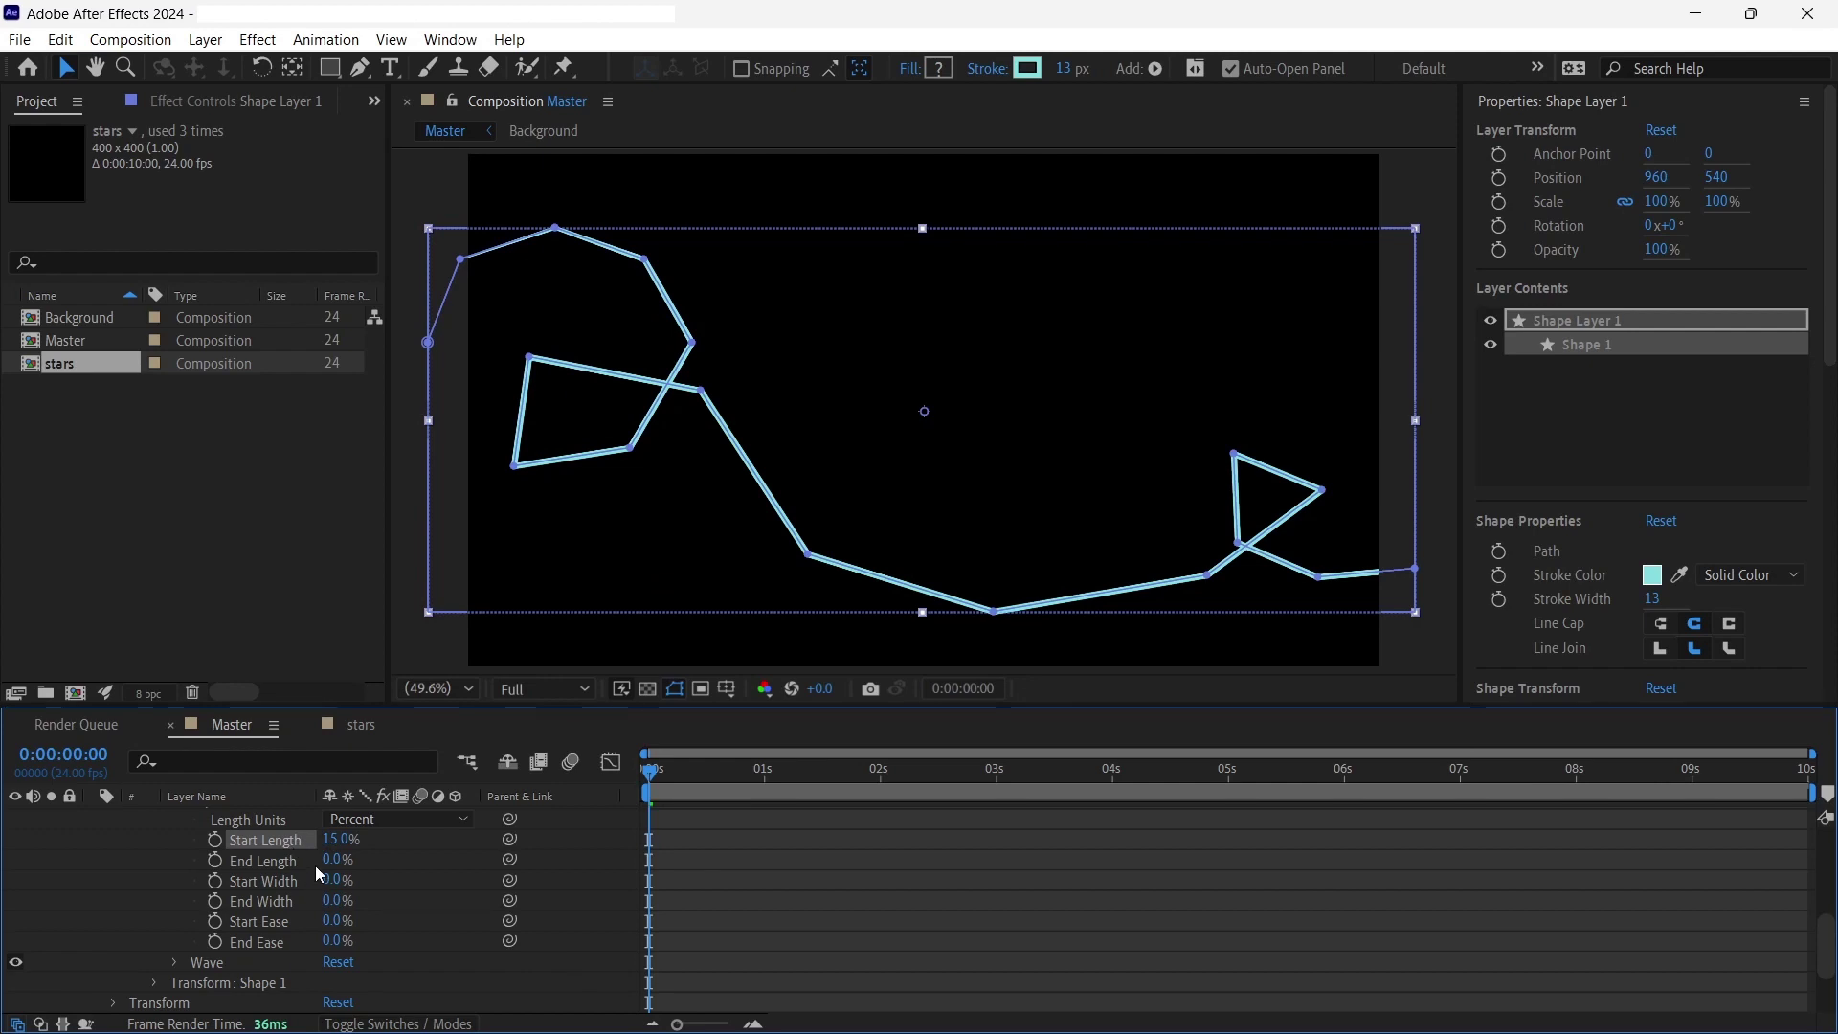
- Add Trim Paths to Shape 1 in Shape Layer 1
scroll(296, 878, "up", 8)
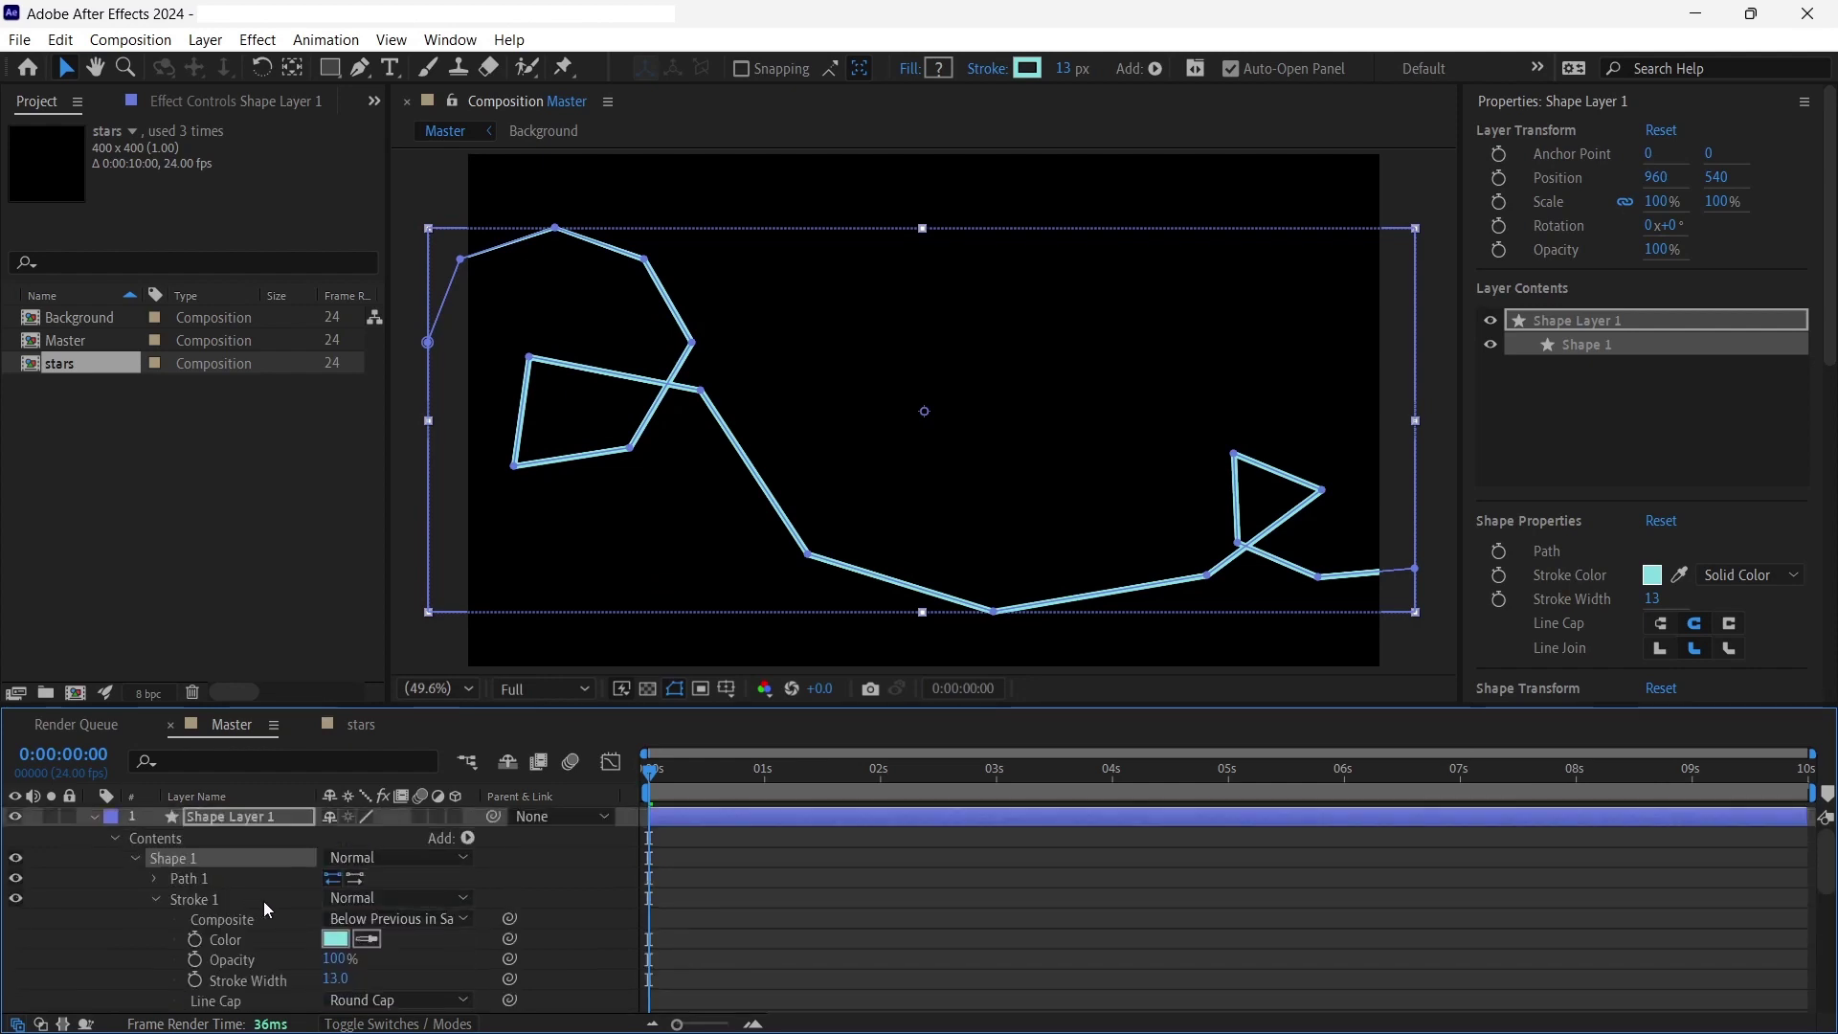
left_click(468, 838)
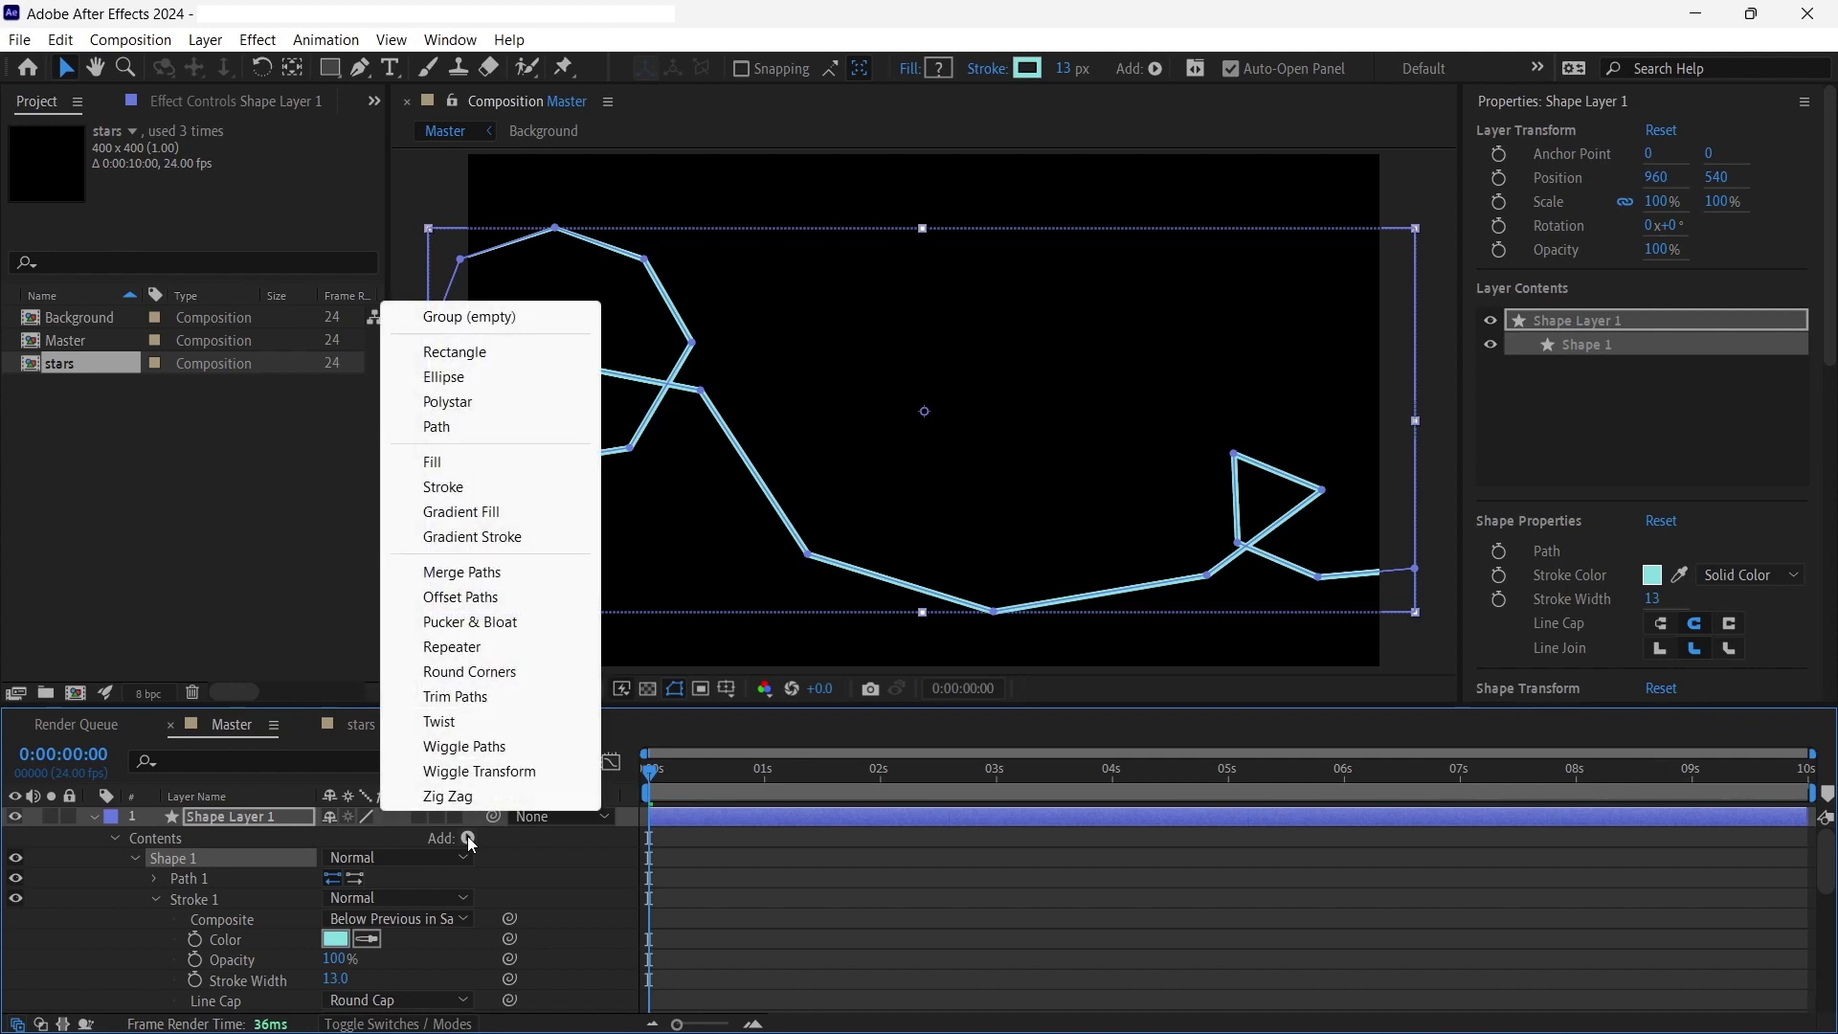
left_click(465, 696)
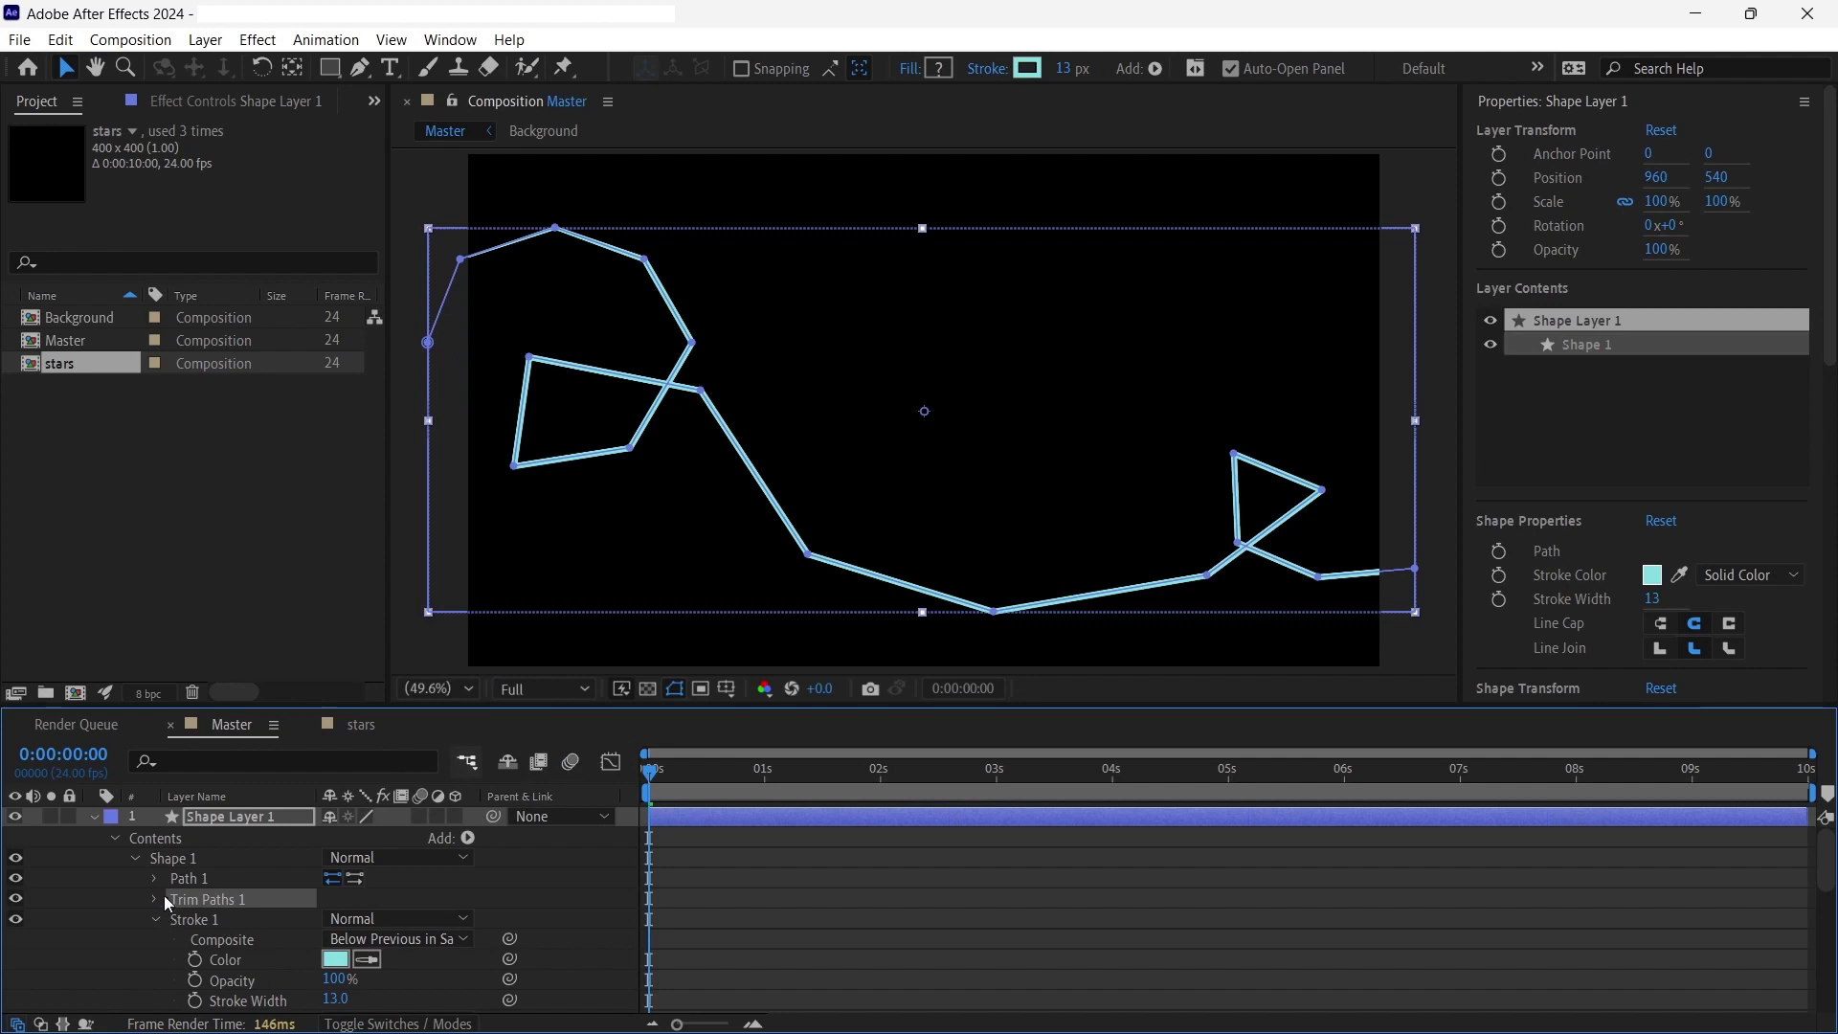
- Keyframe the Trim Paths End at 100% on the first frame and at 0:00:09:23
left_click(154, 898)
scroll(141, 899, "down", 1)
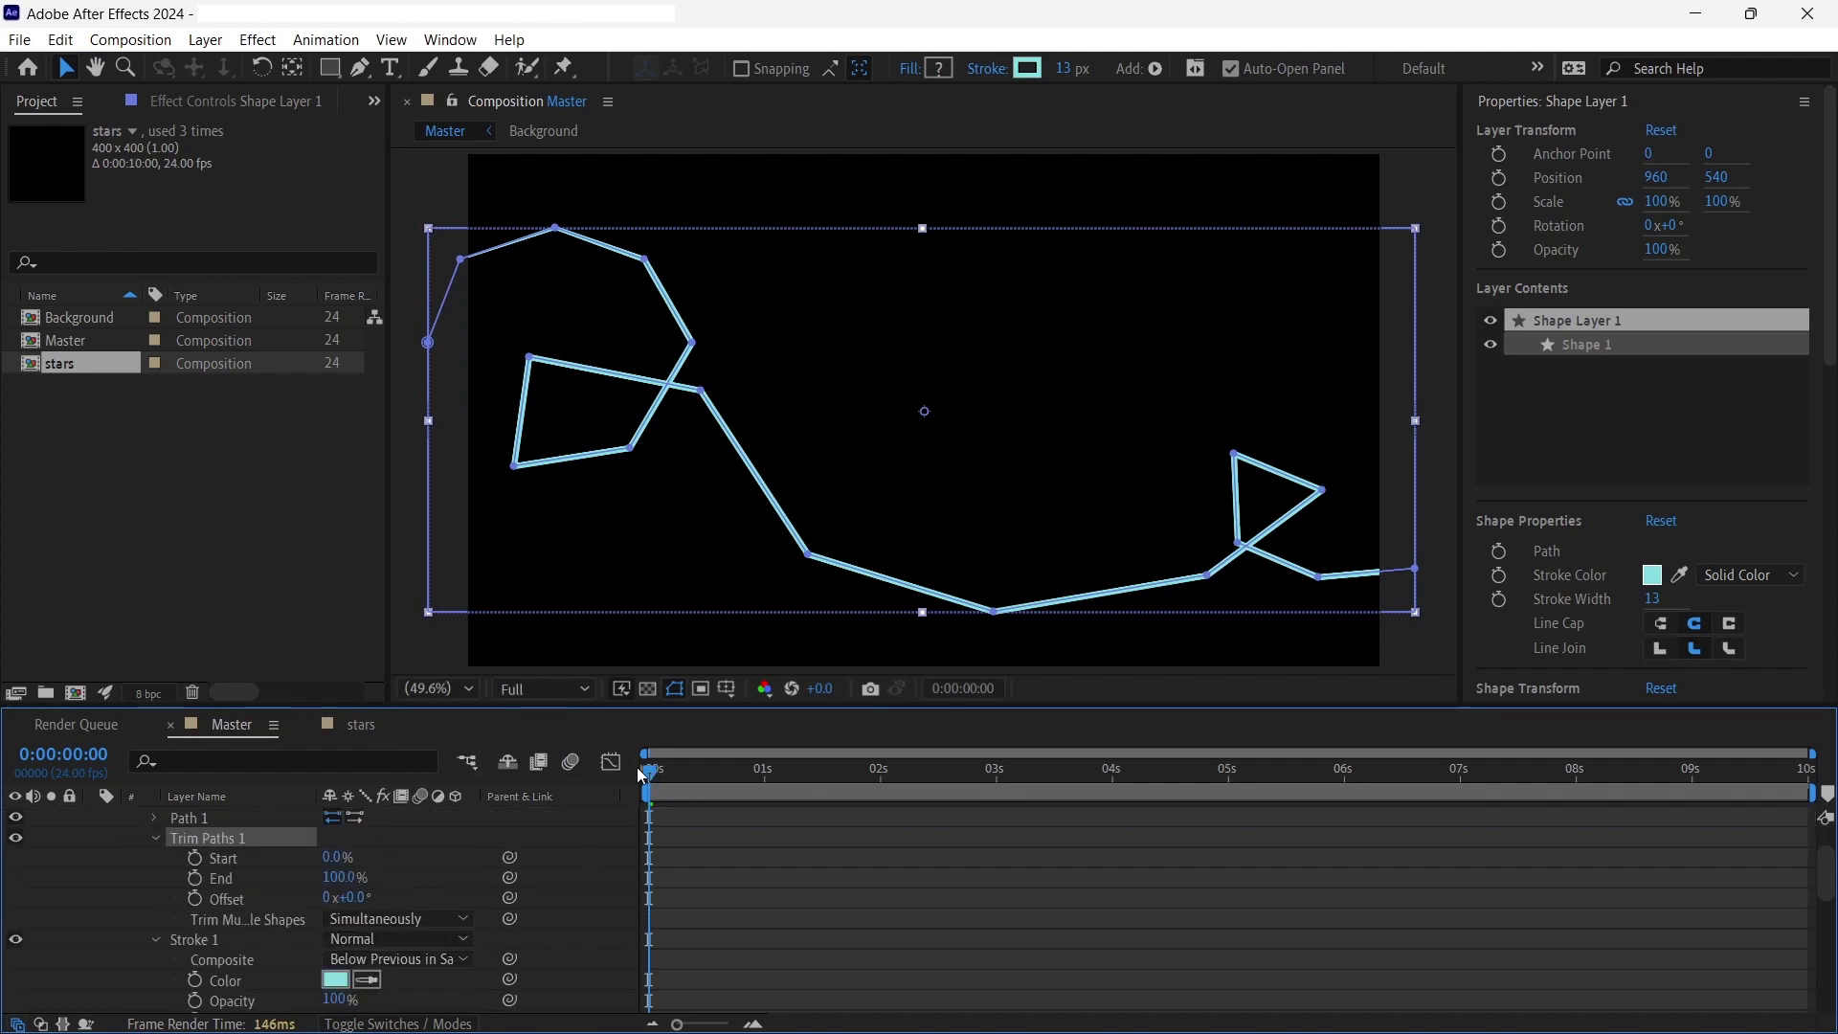
left_click(195, 879)
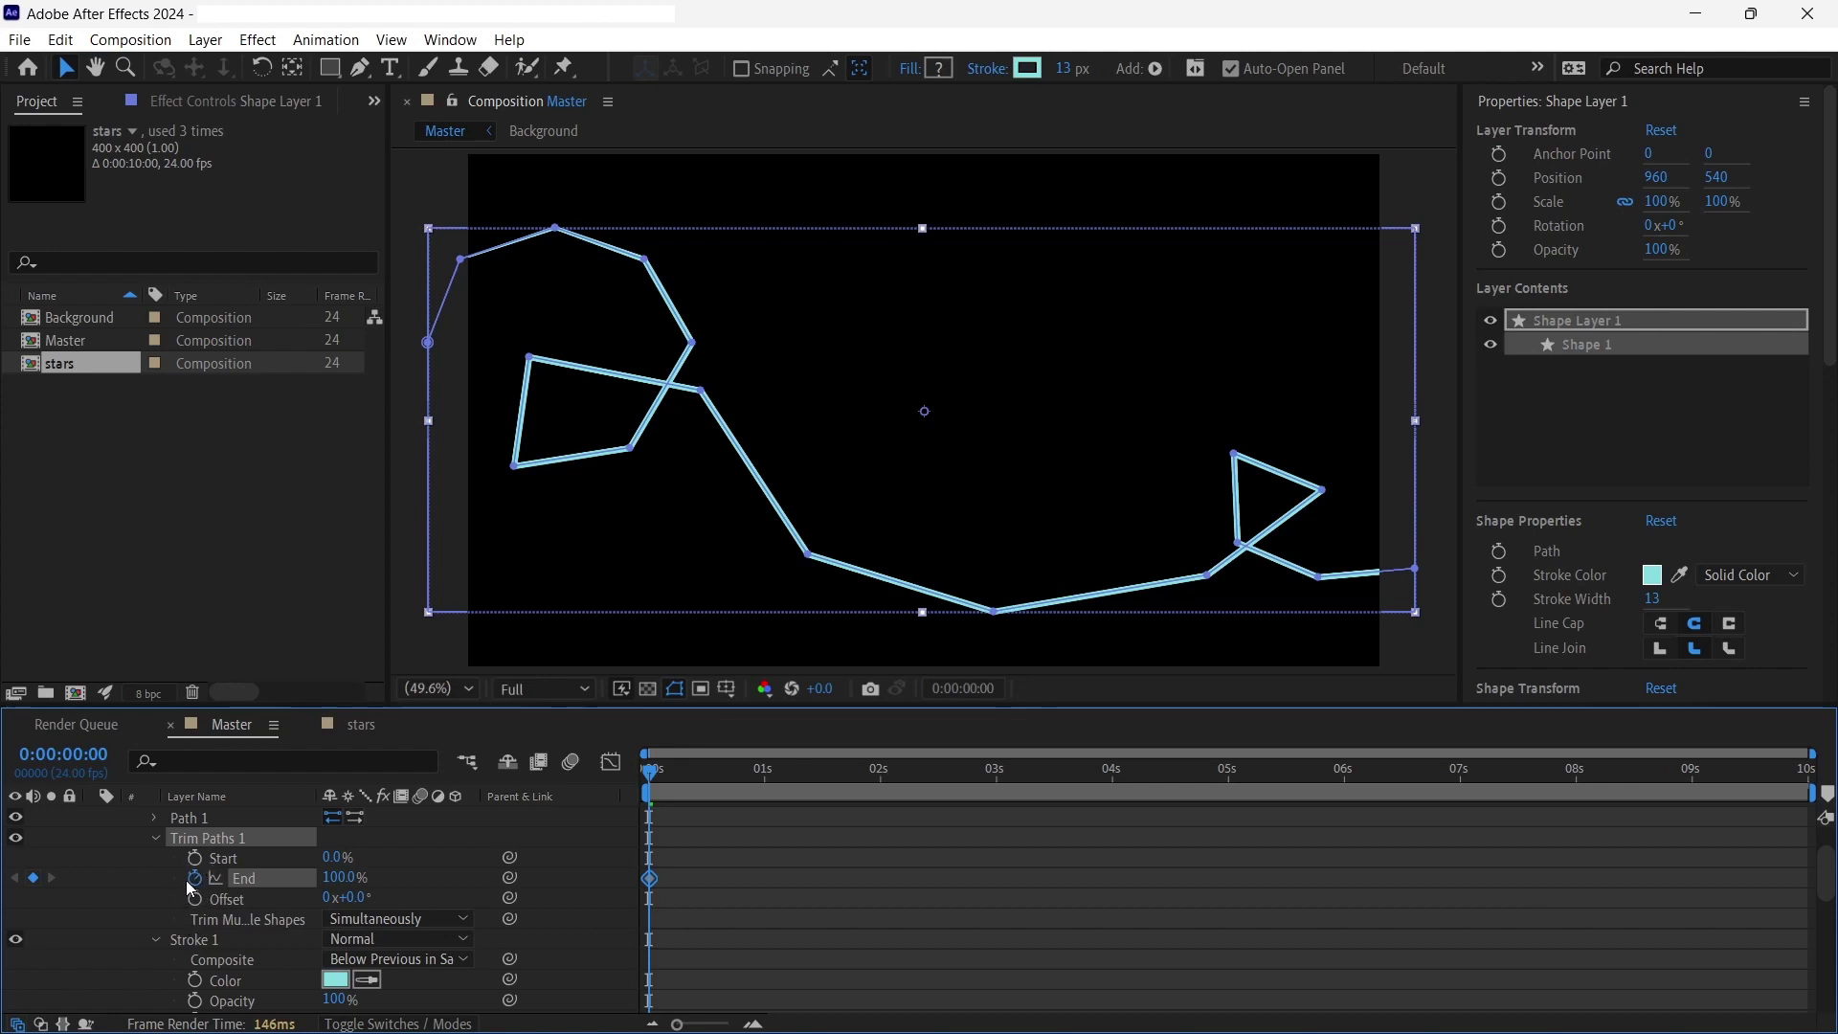
left_click_drag(657, 785, 1804, 791)
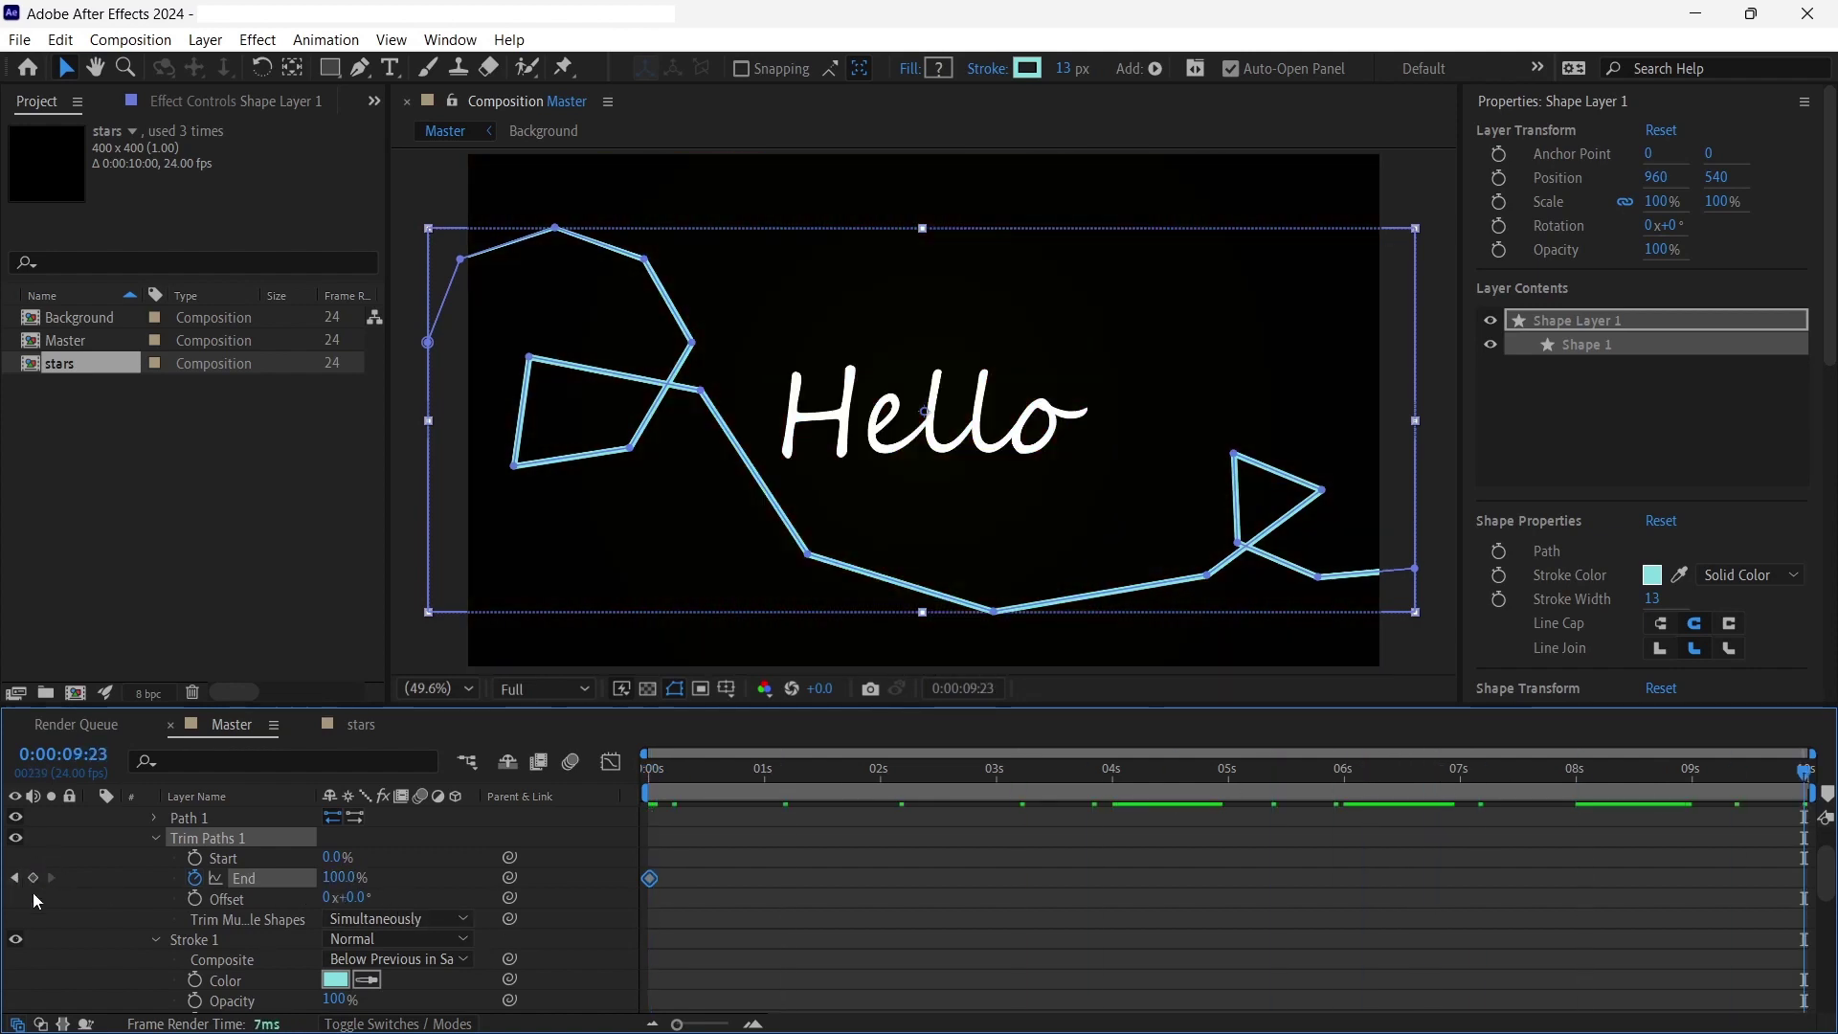
left_click(34, 878)
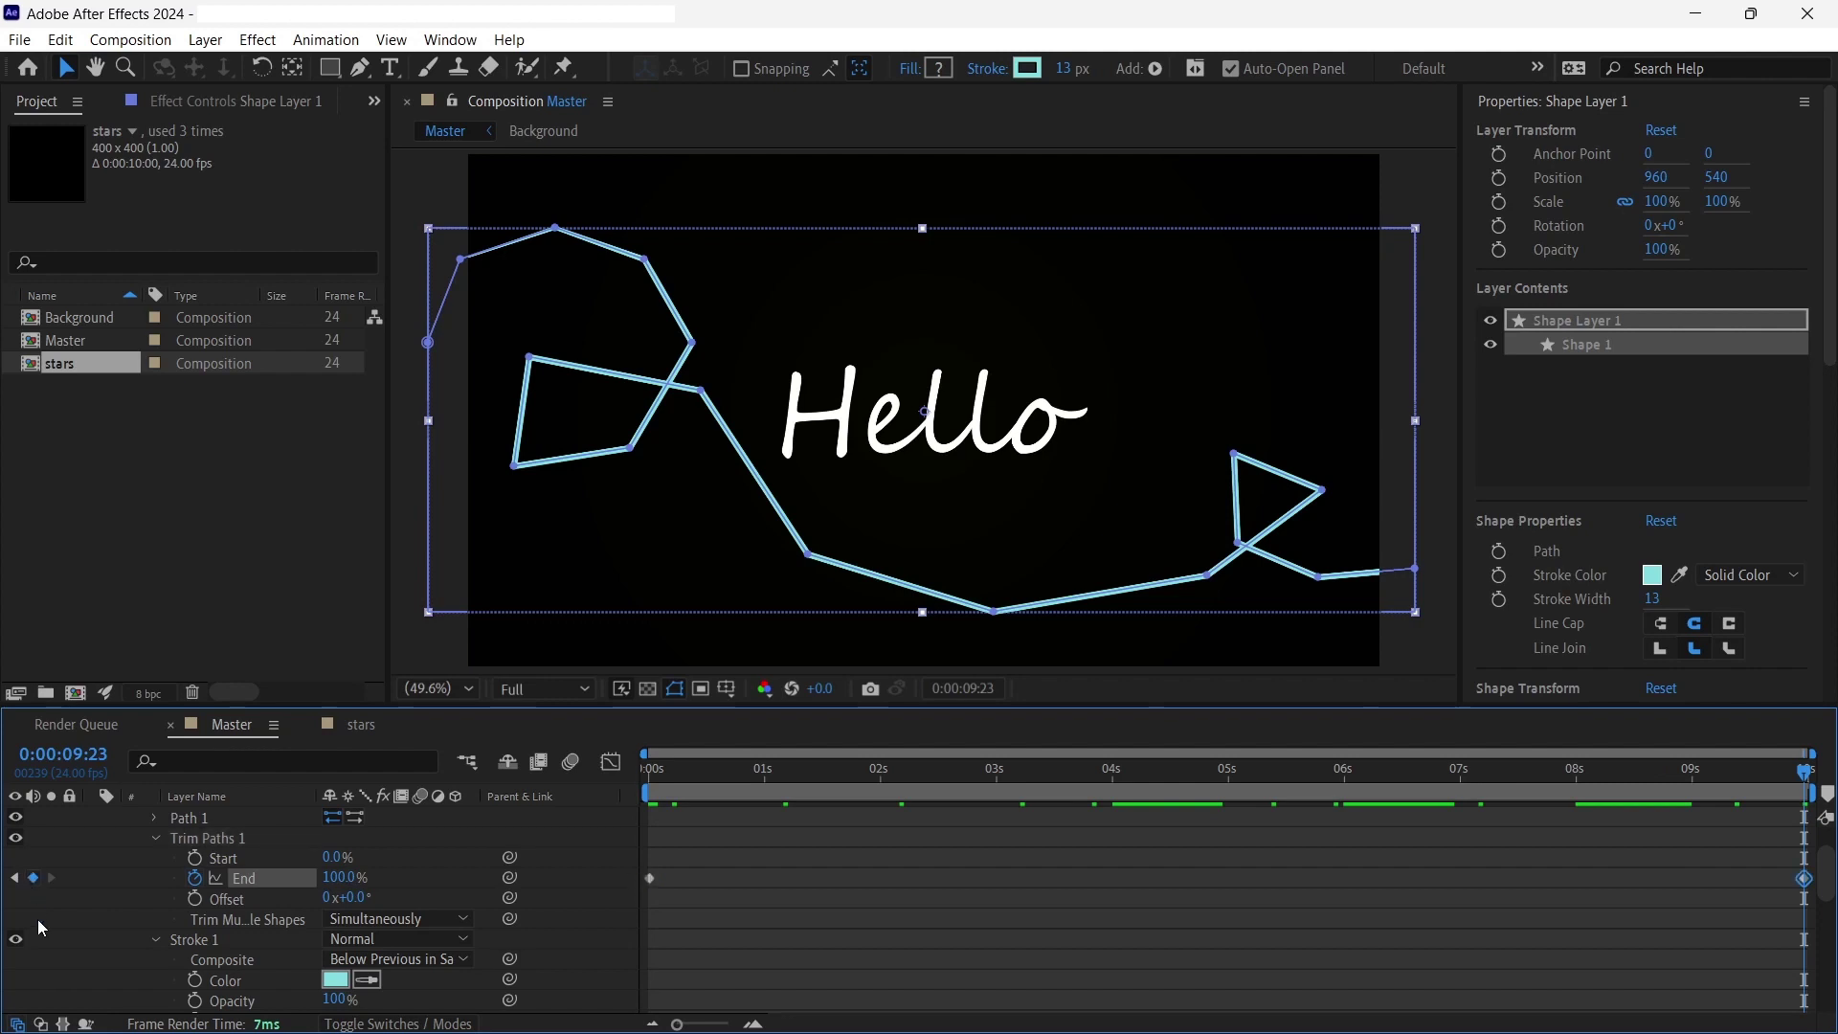
- Set the Trim Paths End keyframe on the first frame to 0%
left_click(650, 773)
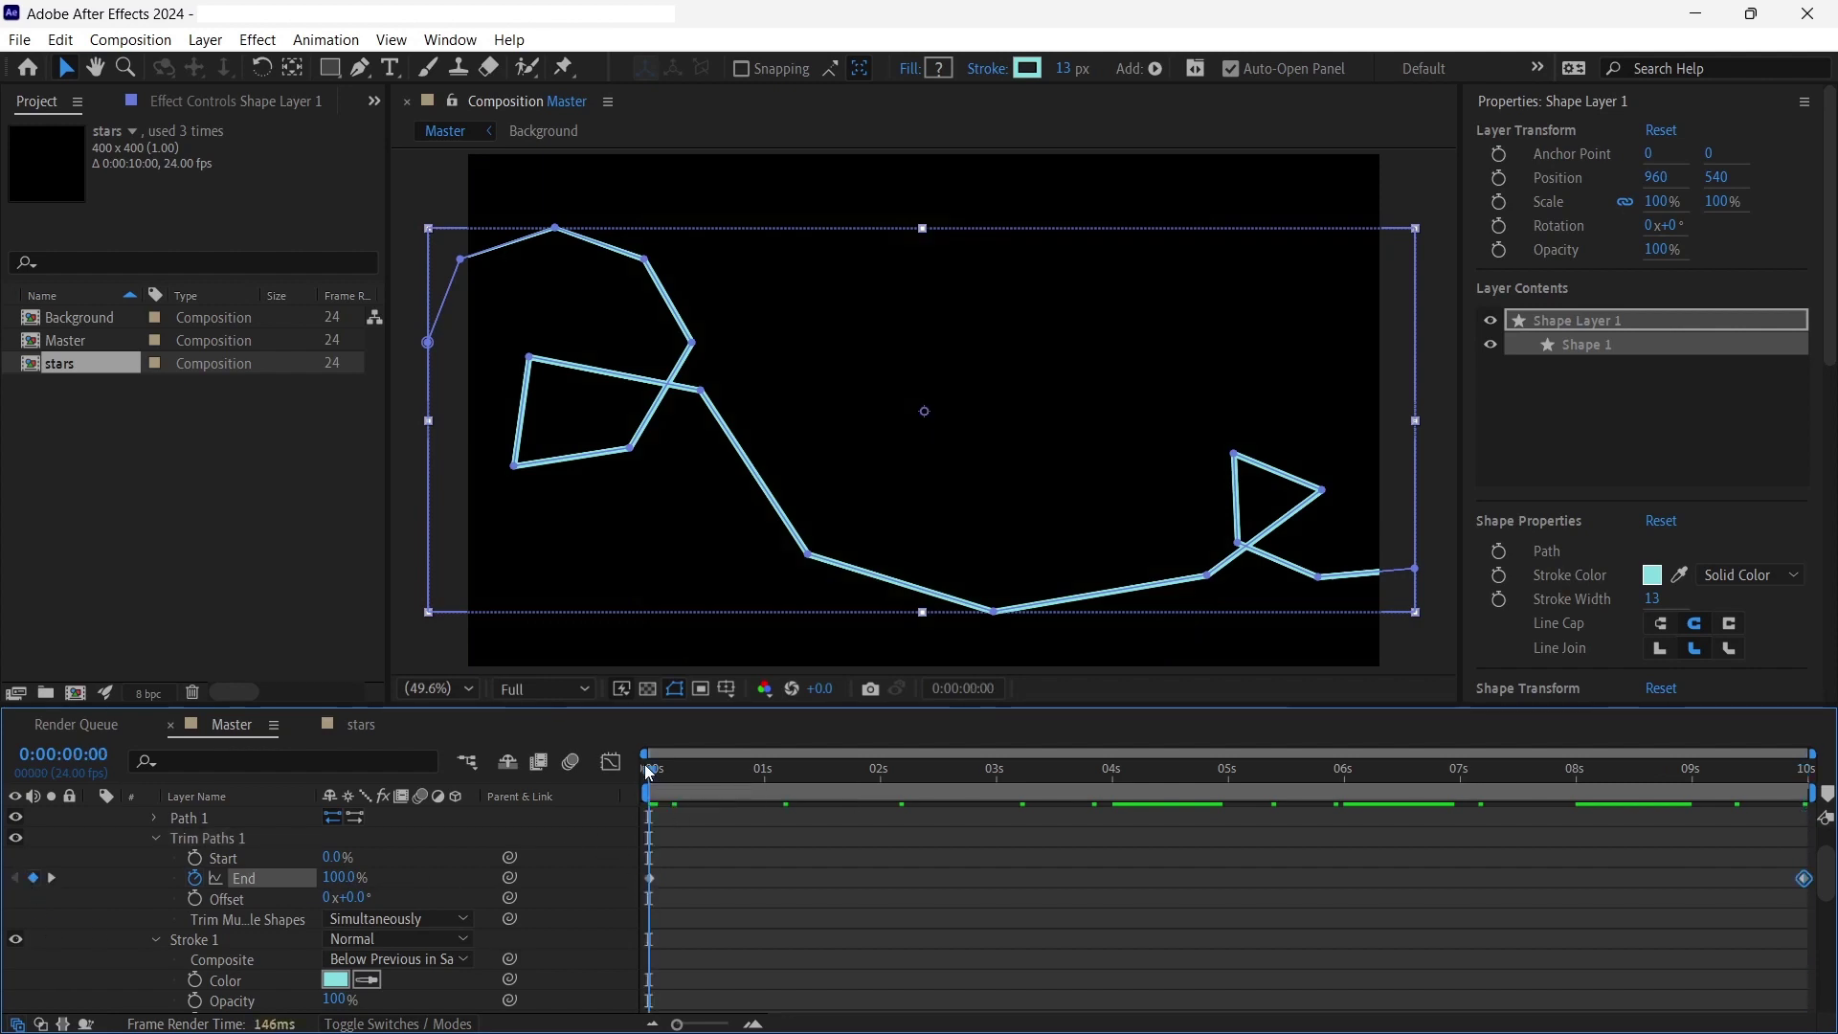
left_click(336, 878)
type("0")
mouse_move(620, 1015)
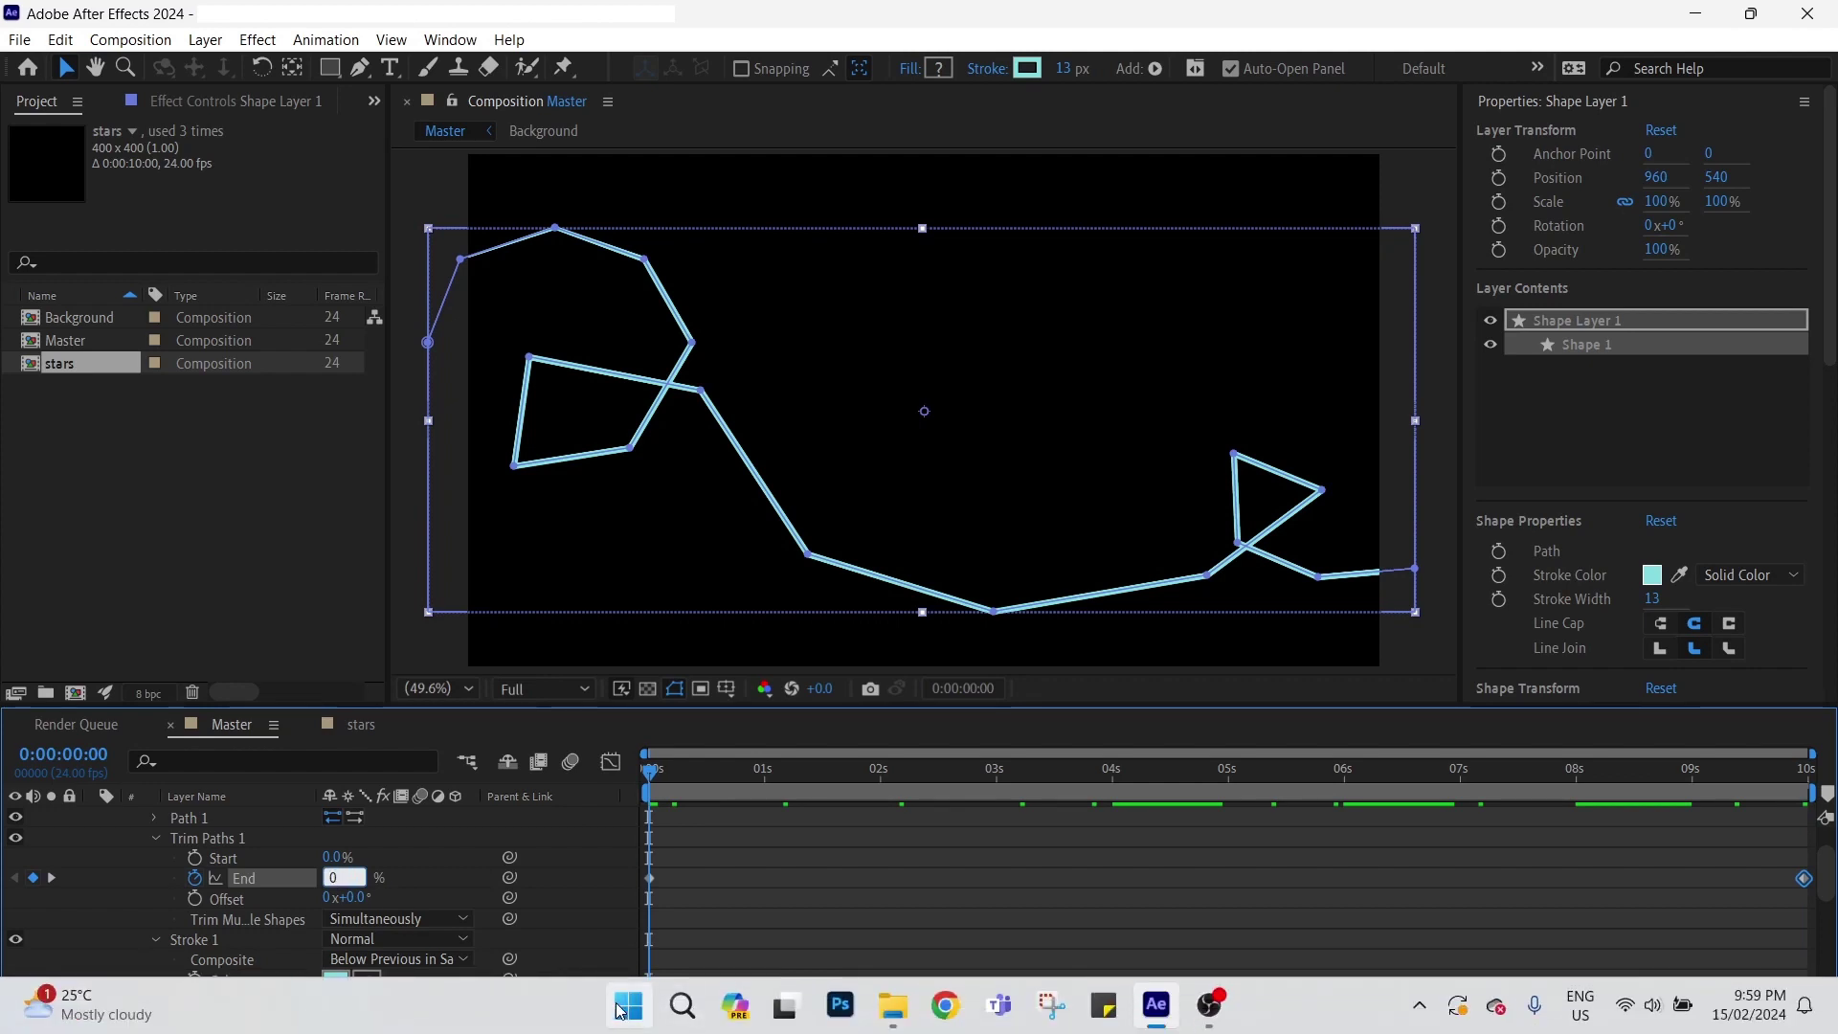
key("Return")
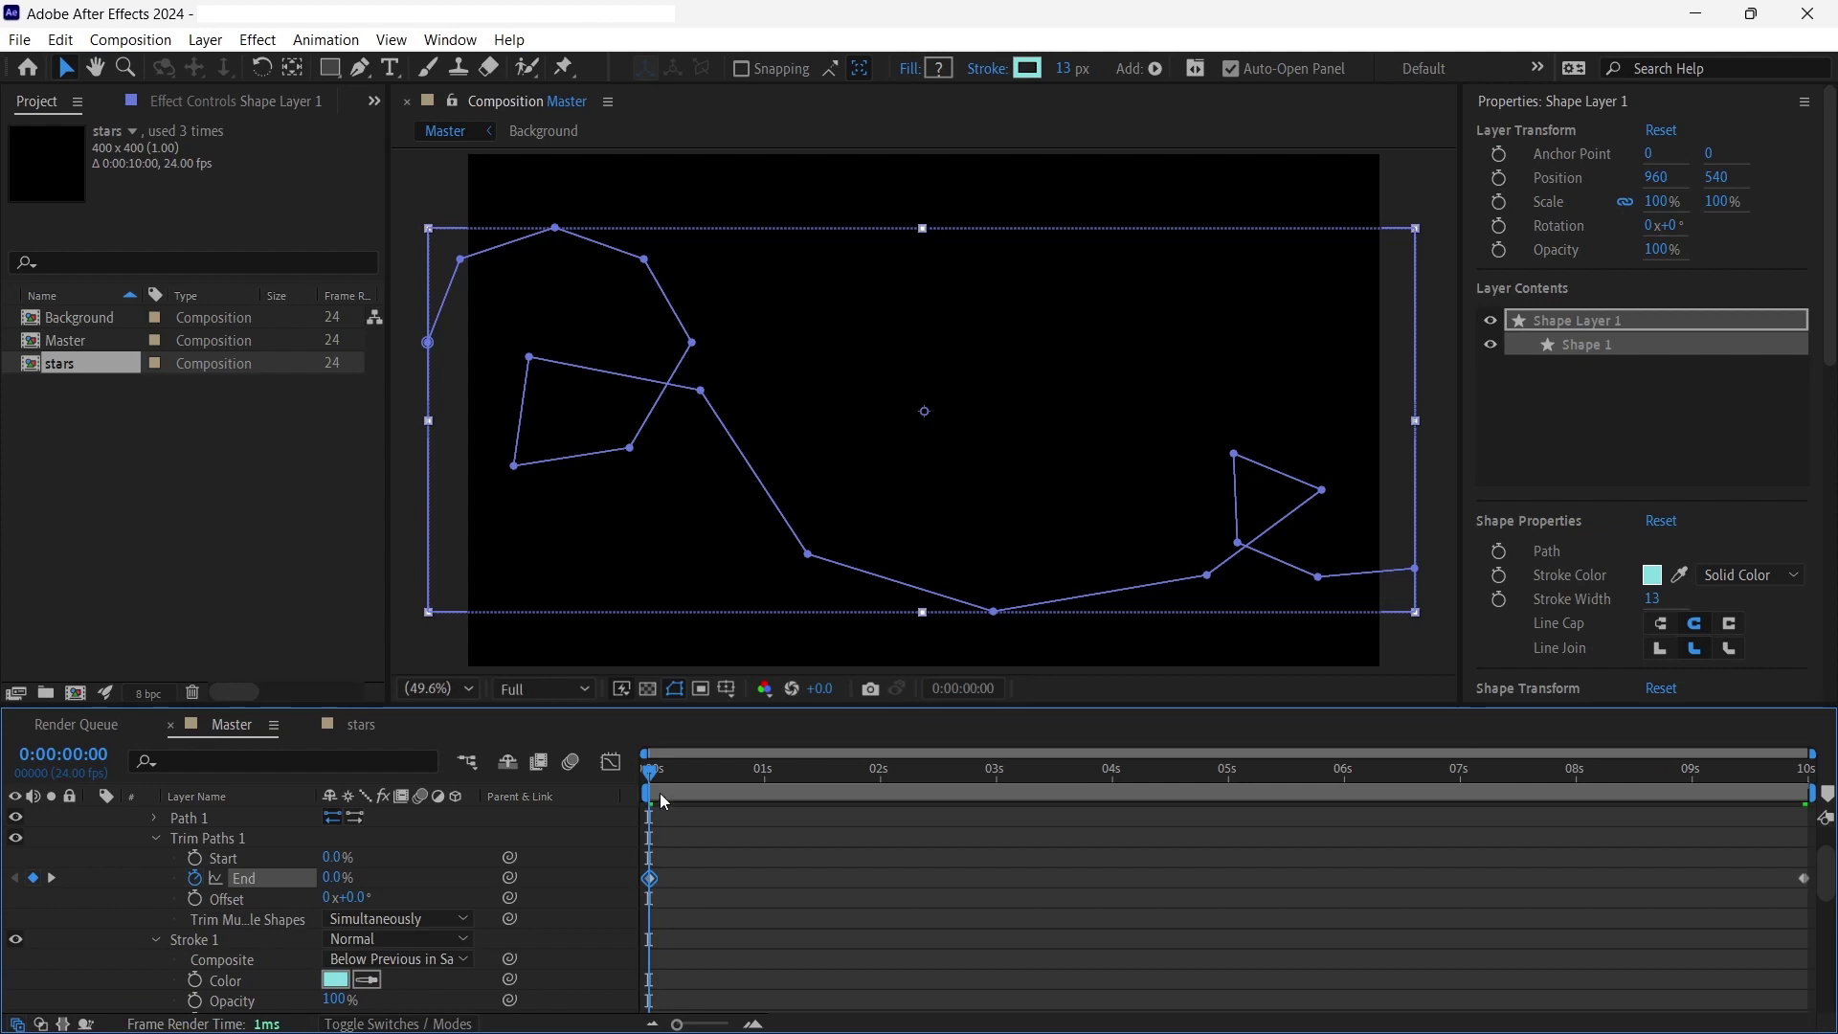
- Preview the line drawing on from the first frame, and return to the start of the composition
key("space")
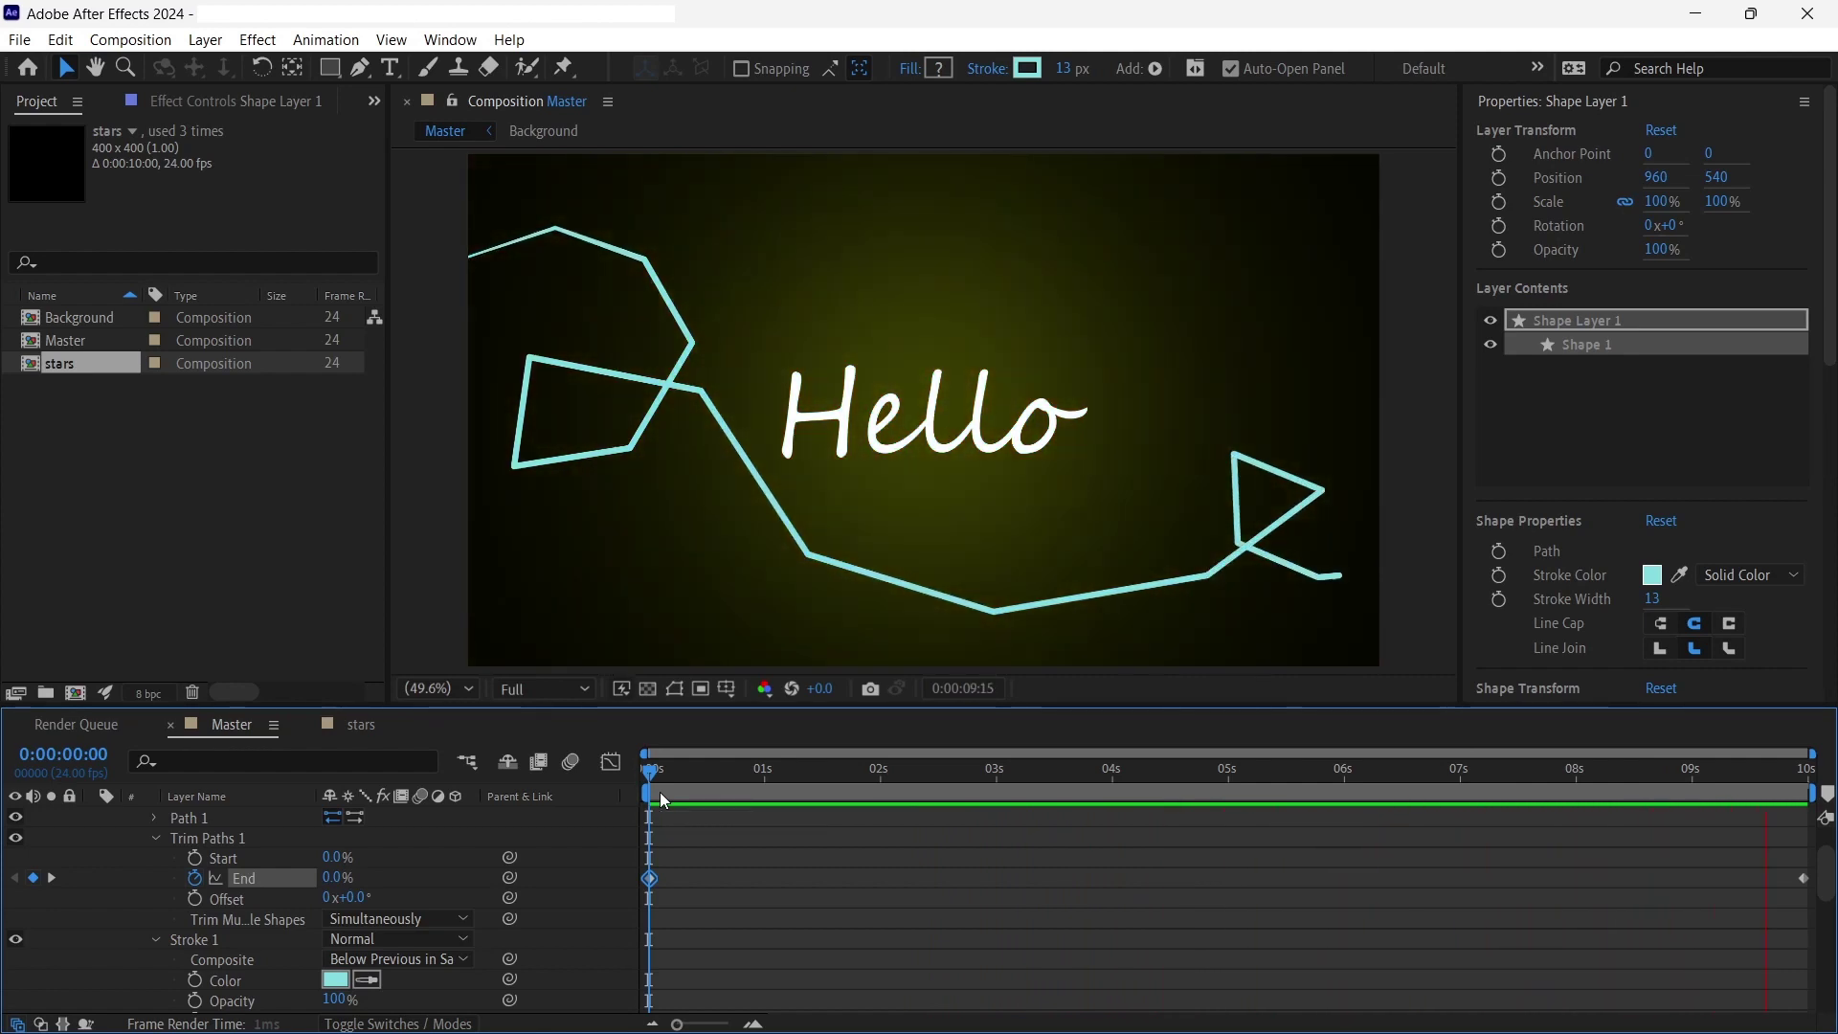
key("space")
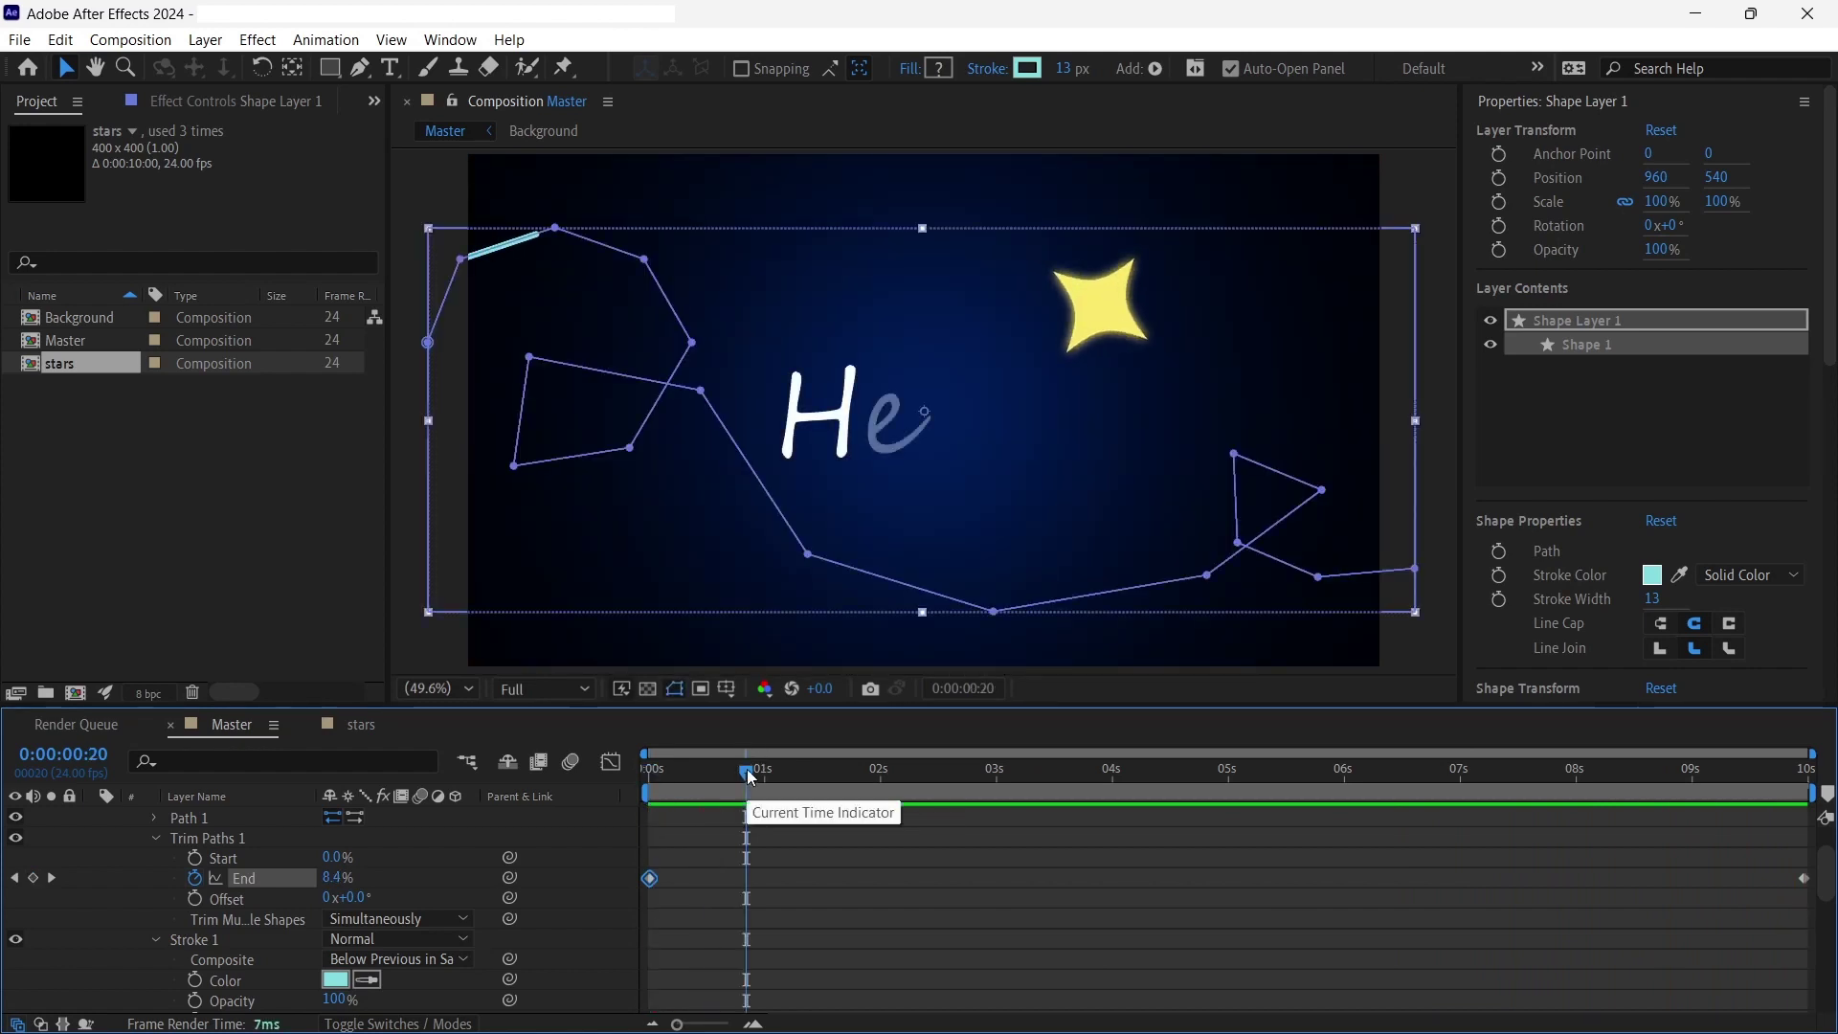
left_click_drag(657, 780, 648, 778)
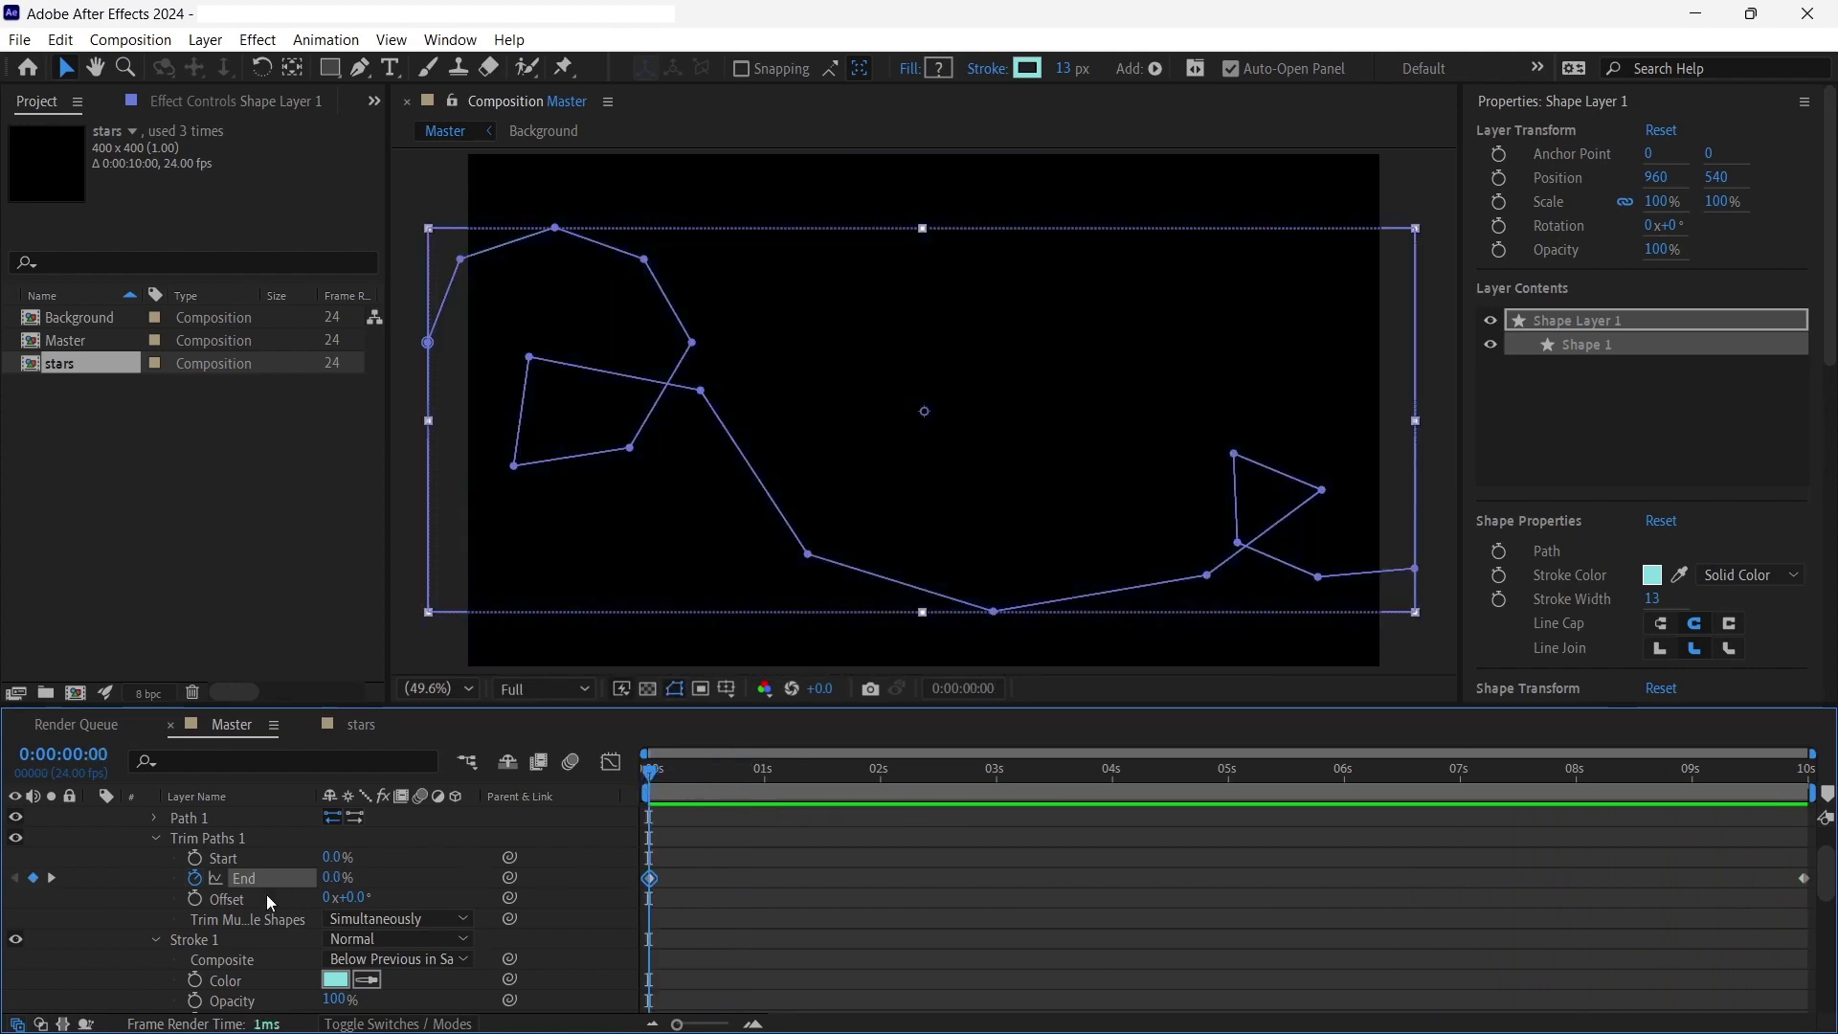
- Smooth the corners of the path's top arc and left loop with the Convert Vertex Tool
scroll(175, 883, "up", 3)
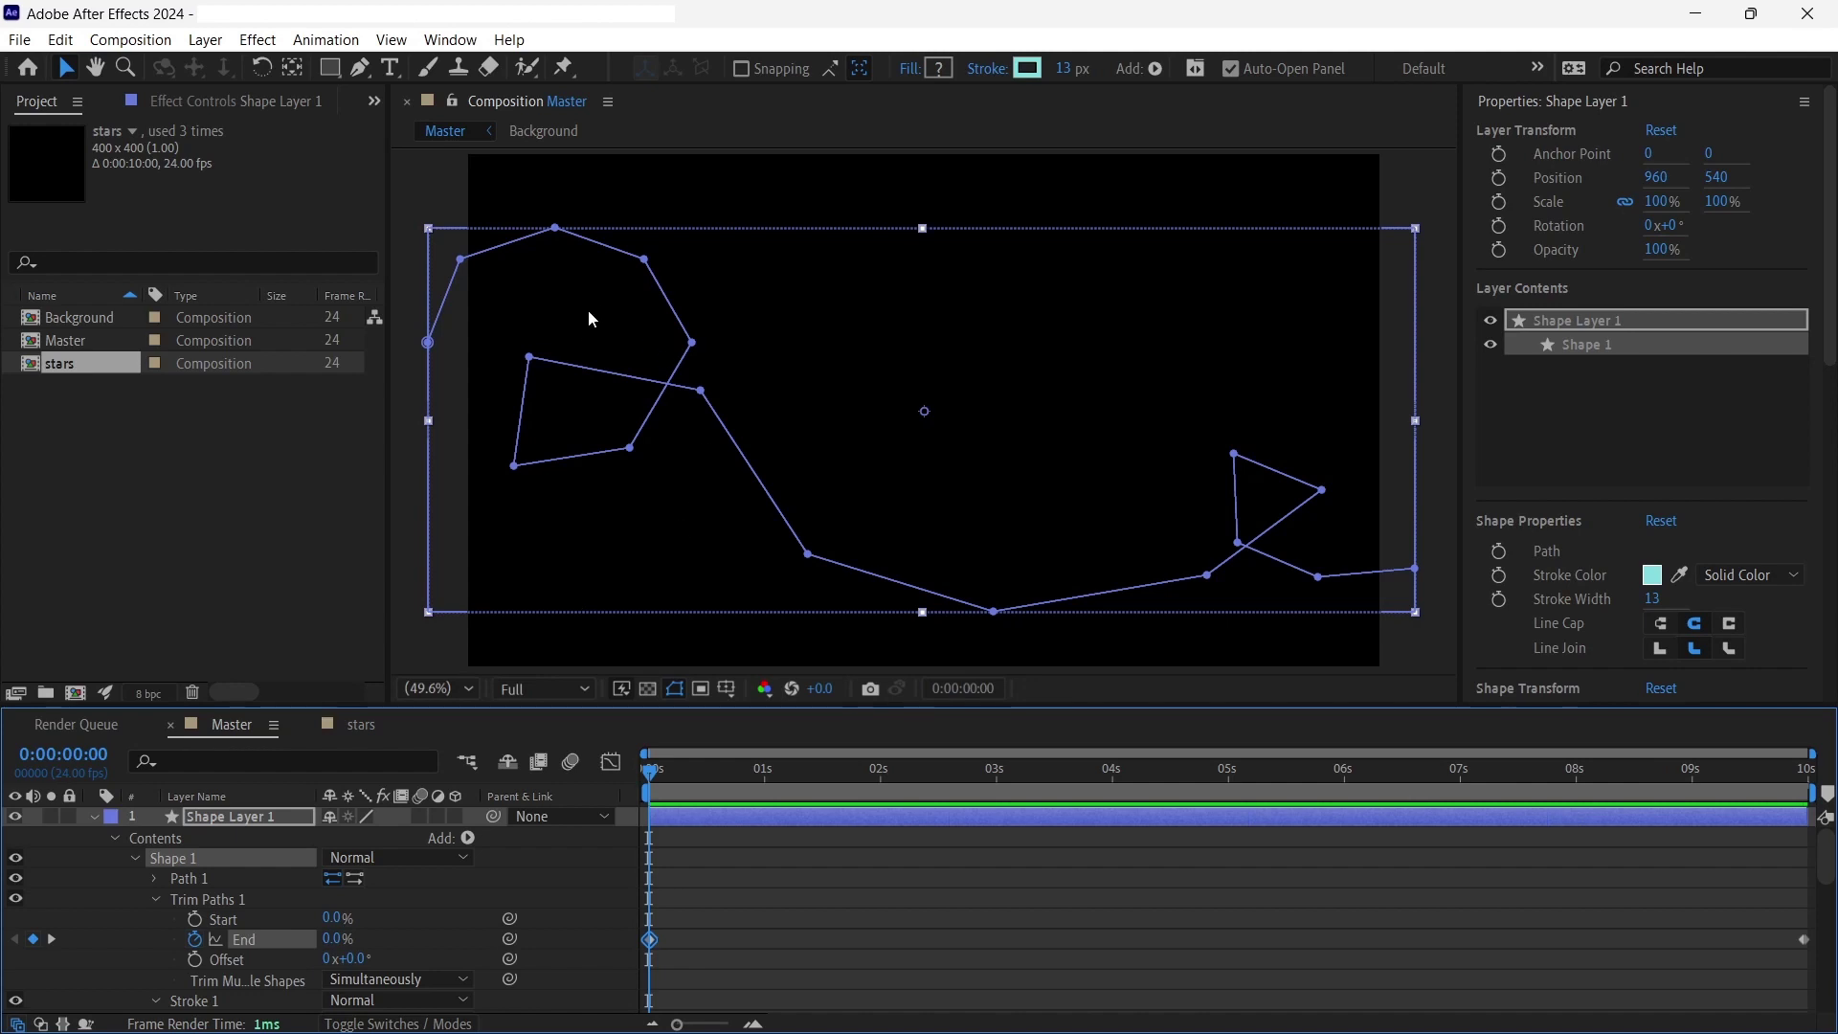
left_click(360, 69)
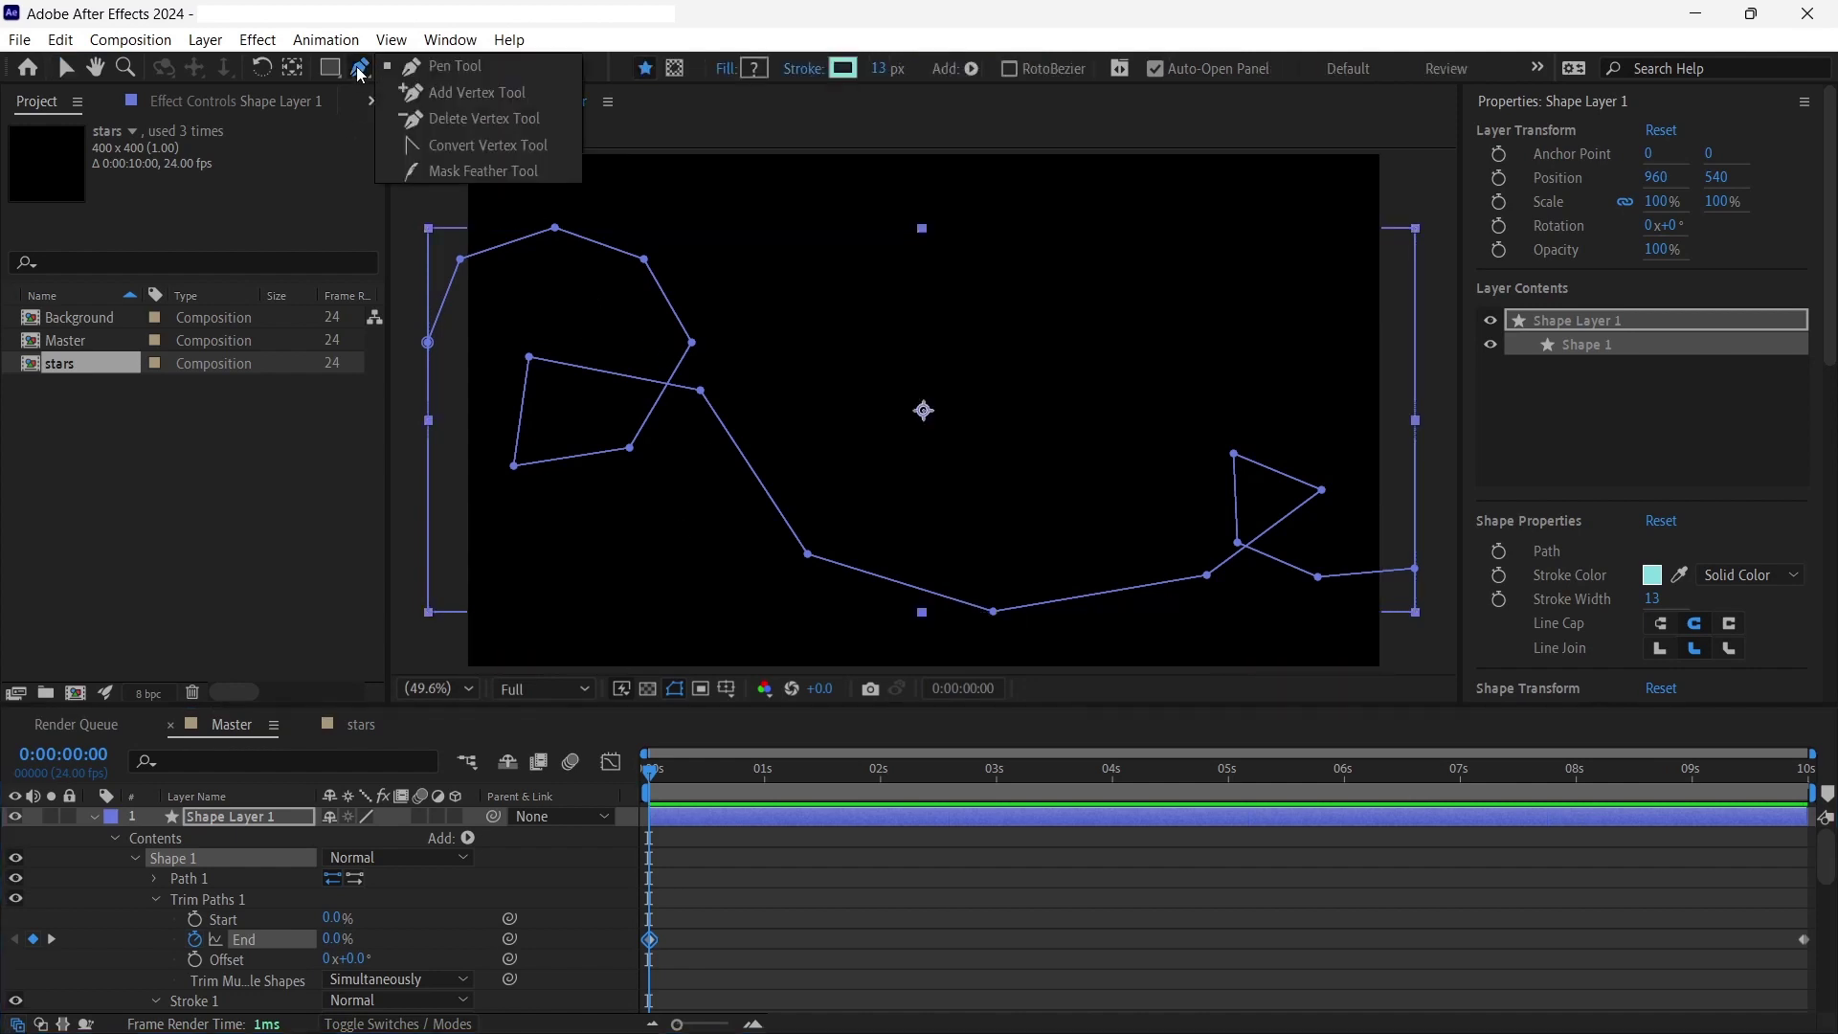
left_click(485, 149)
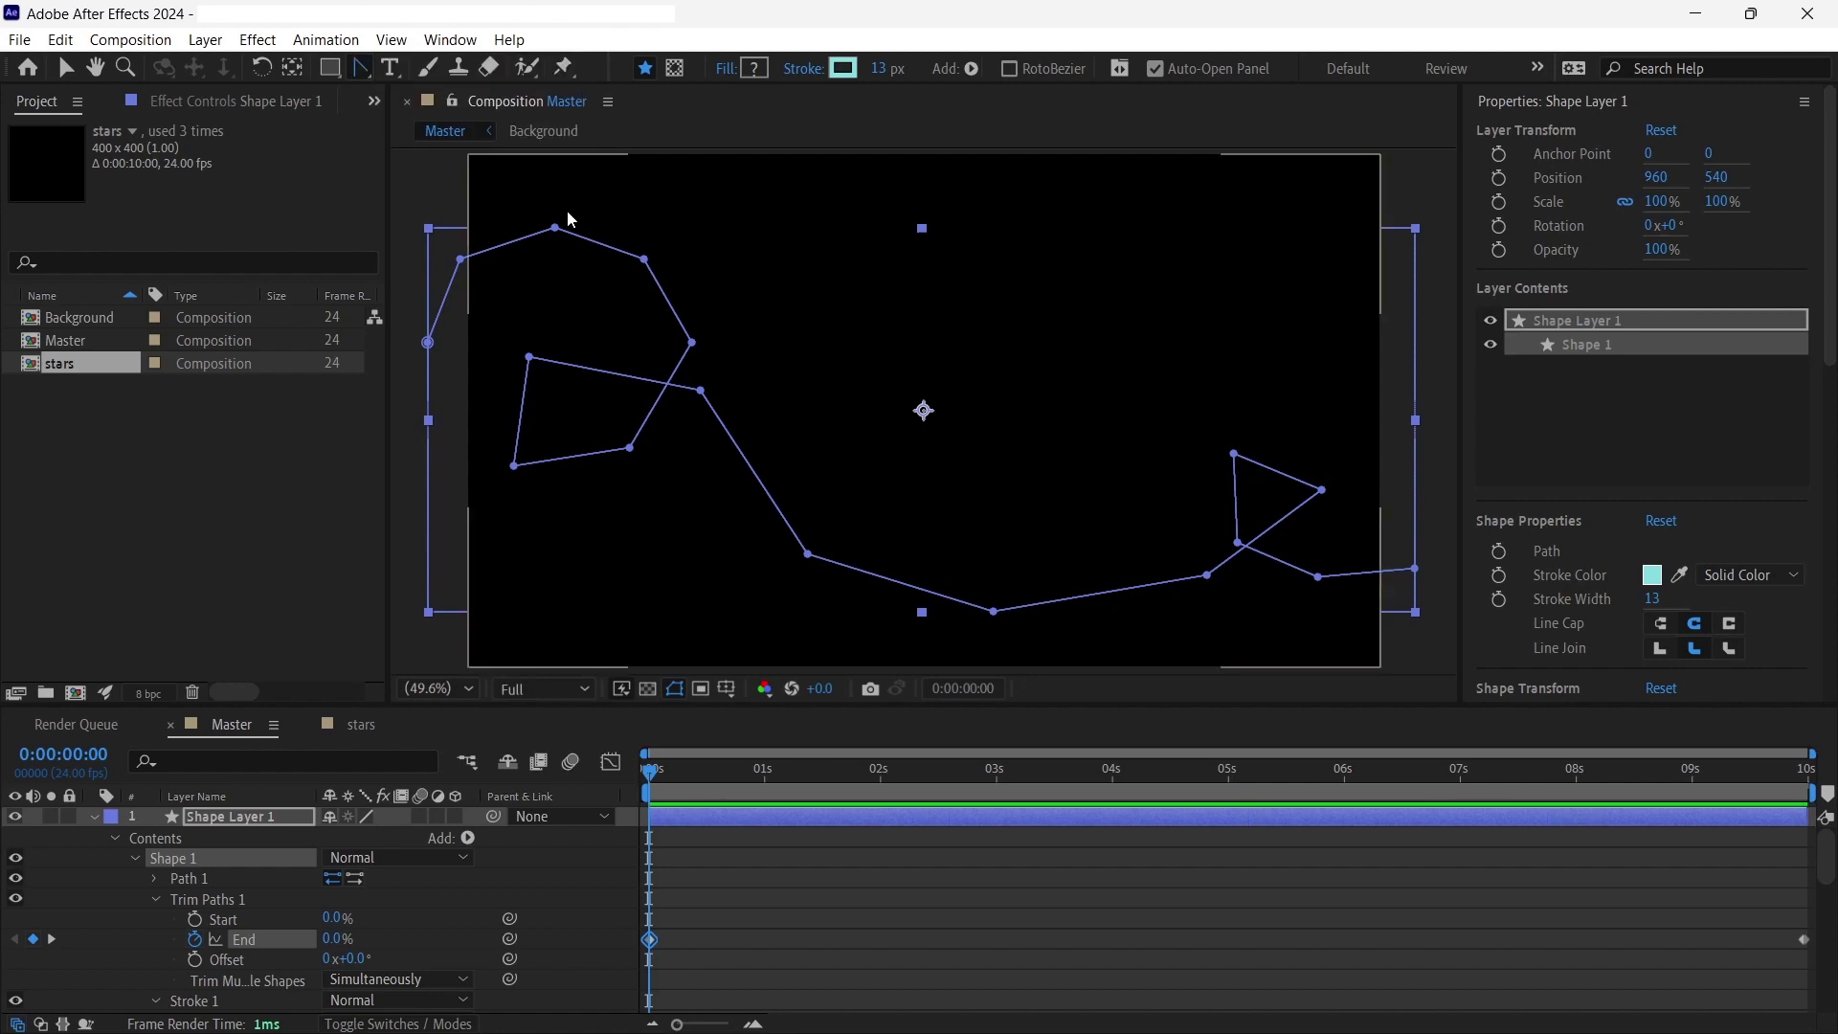
left_click_drag(555, 228, 600, 230)
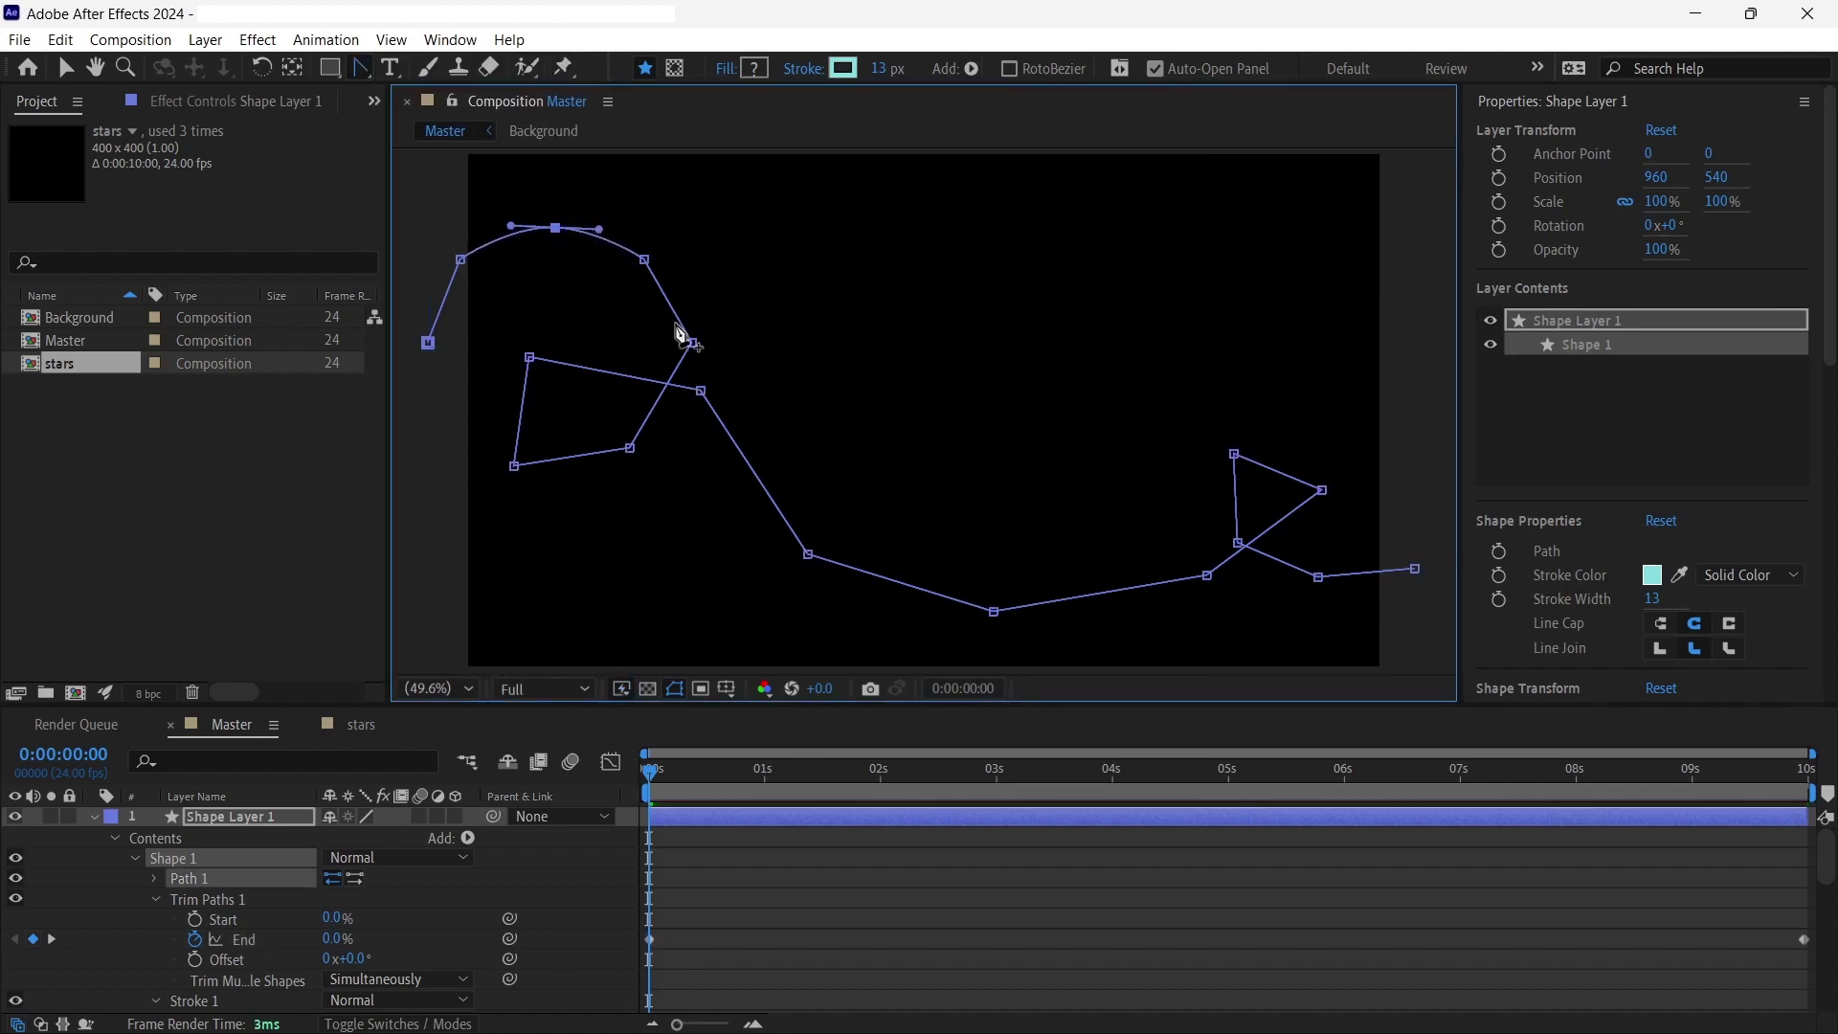
left_click_drag(693, 342, 692, 381)
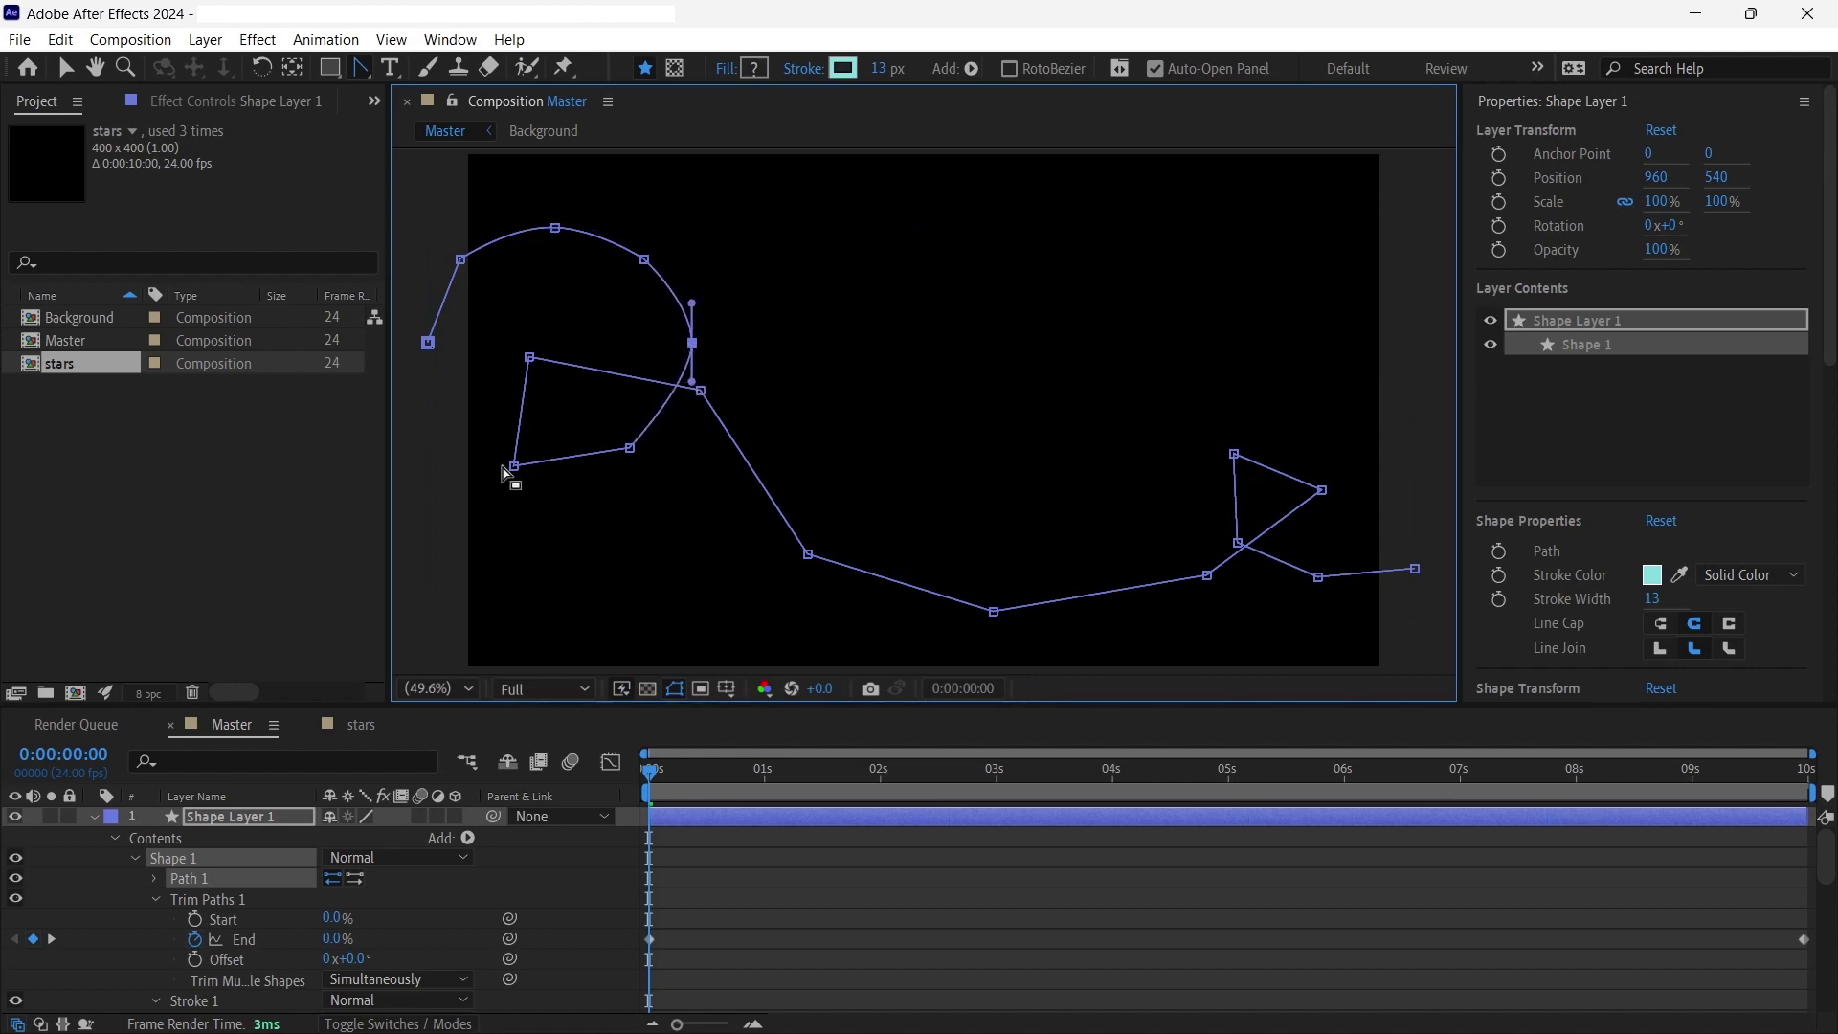
left_click_drag(505, 463, 487, 440)
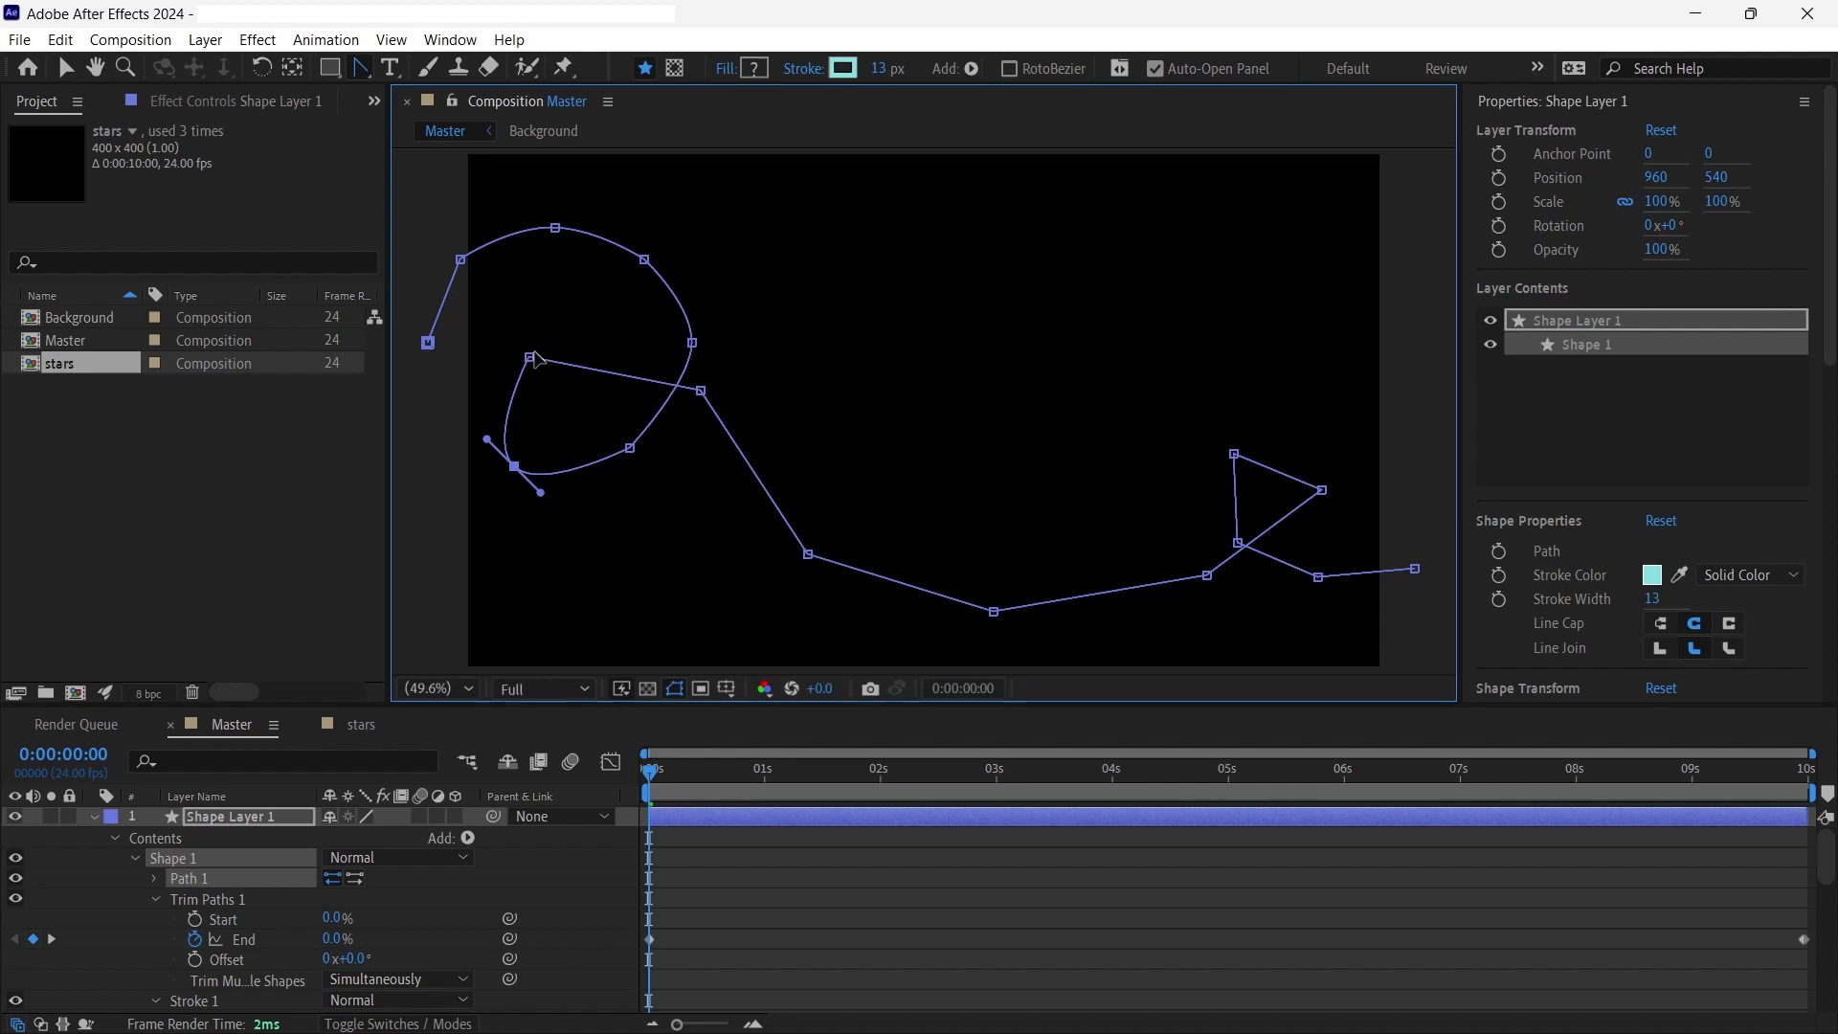
left_click_drag(531, 358, 563, 335)
left_click_drag(702, 393, 737, 424)
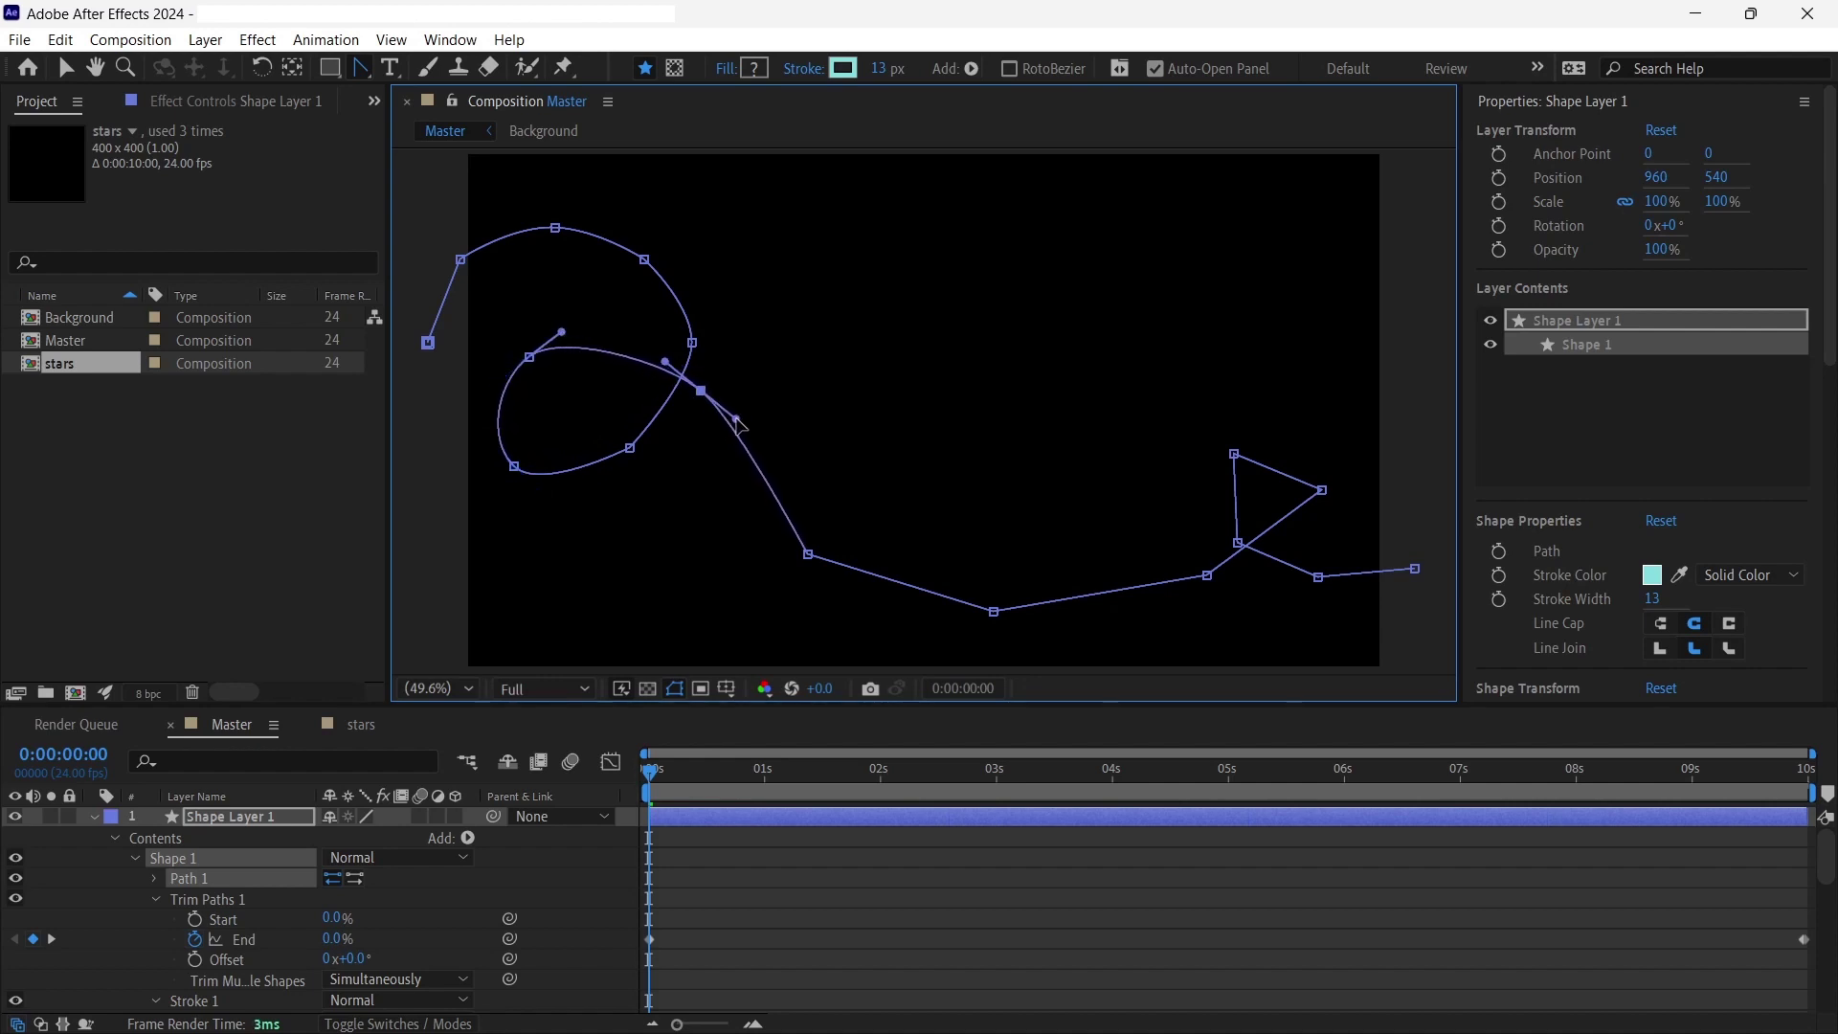
- Nudge the vertex where the left loop leads into the long descent up and to the left, just inside the loop's crossing
key("Up")
key("Up")
key("Up")
key("Up")
key("Up")
key("Up")
key("Up")
key("Up")
key("Up")
key("Up")
key("Up")
key("Up")
key("Up")
key("Up")
key("Up")
key("Up")
key("Up")
key("Up")
key("Up")
key("Up")
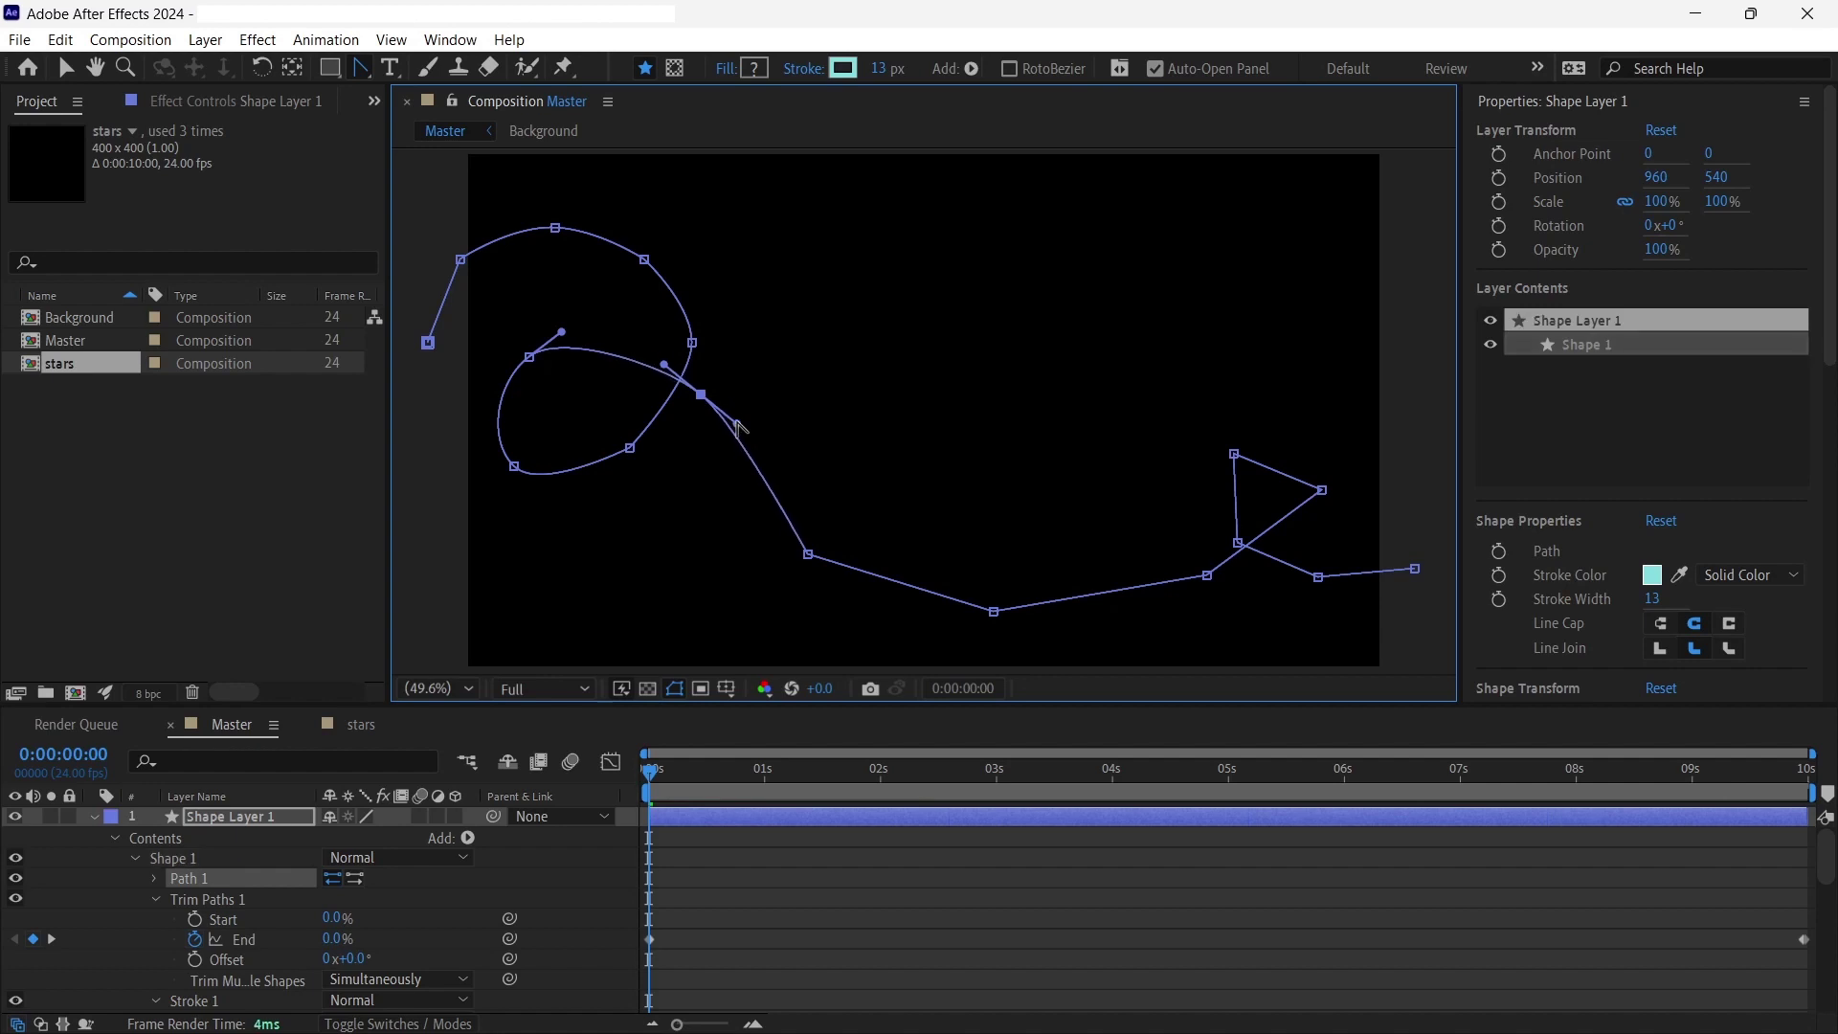
key("shift+Left")
key("shift+Left")
key("shift+Left")
key("shift+Left")
key("shift+Left")
key("shift+Left")
key("shift+Left")
key("shift+Left")
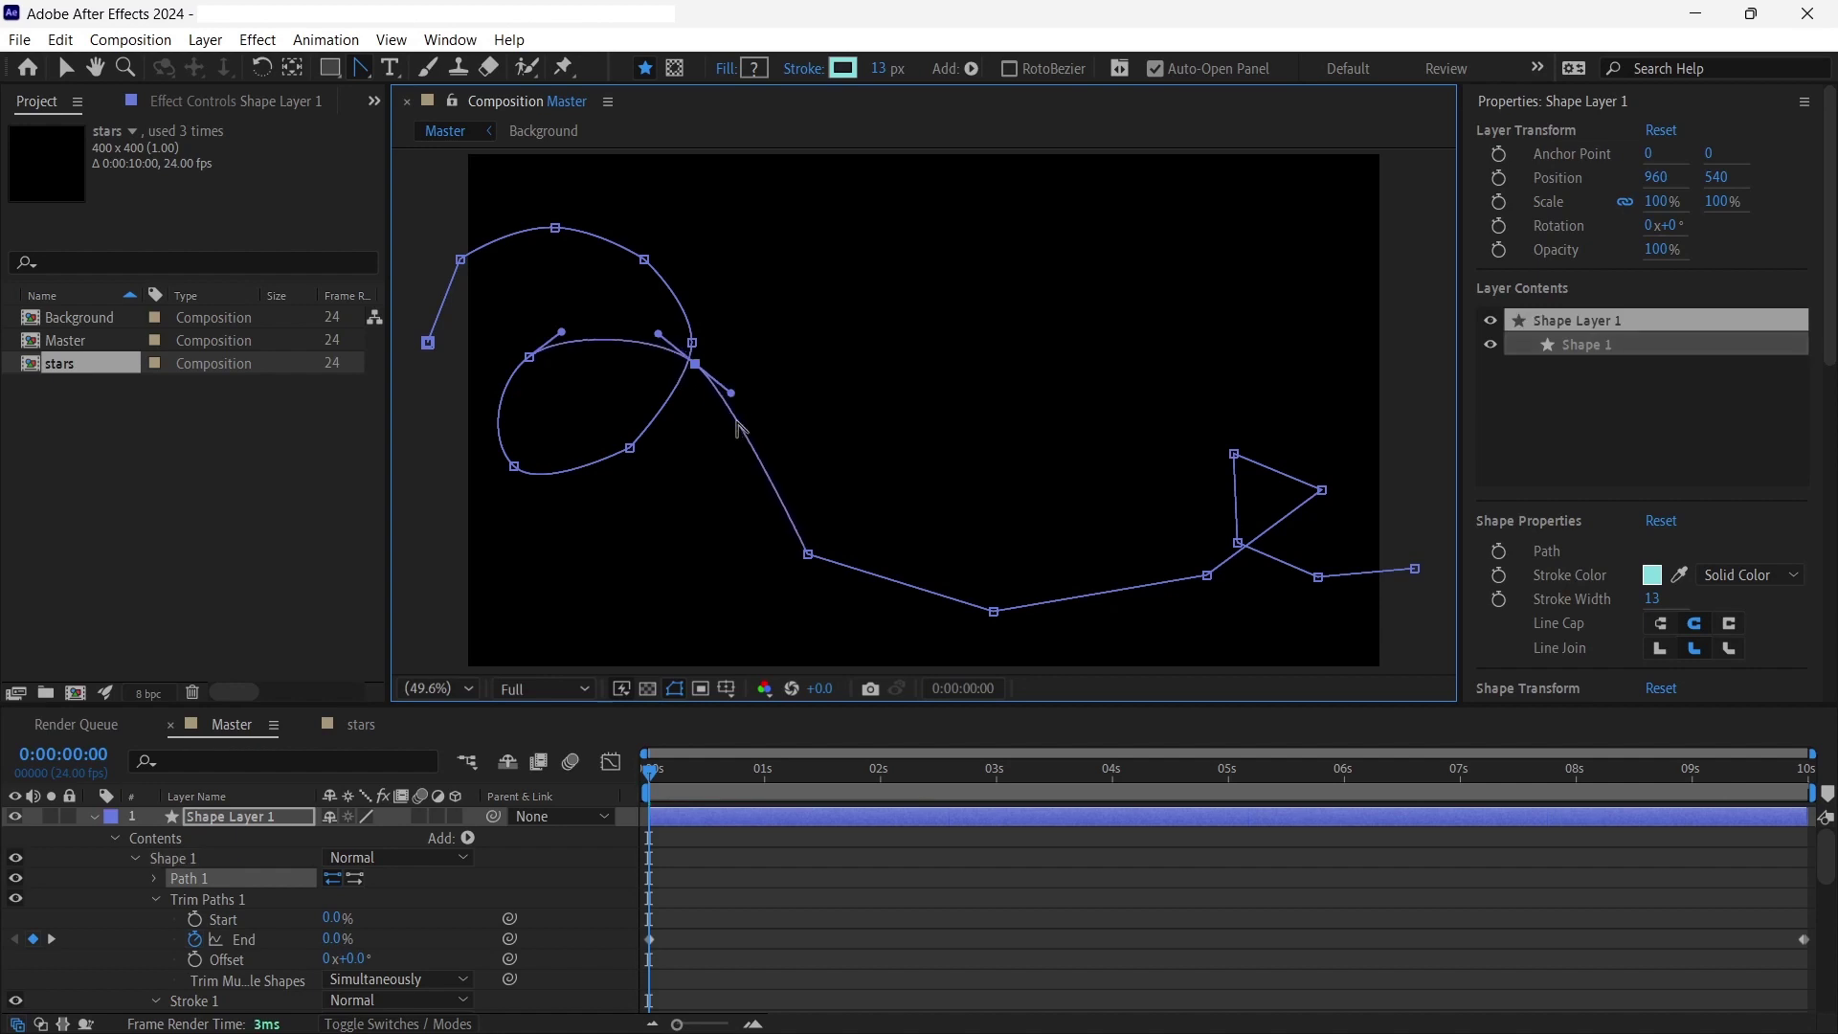
key("shift+Up")
key("shift+Up")
key("shift+Up")
key("shift+Up")
key("shift+Right")
key("Right")
key("Right")
key("Up")
key("Up")
key("Up")
key("Up")
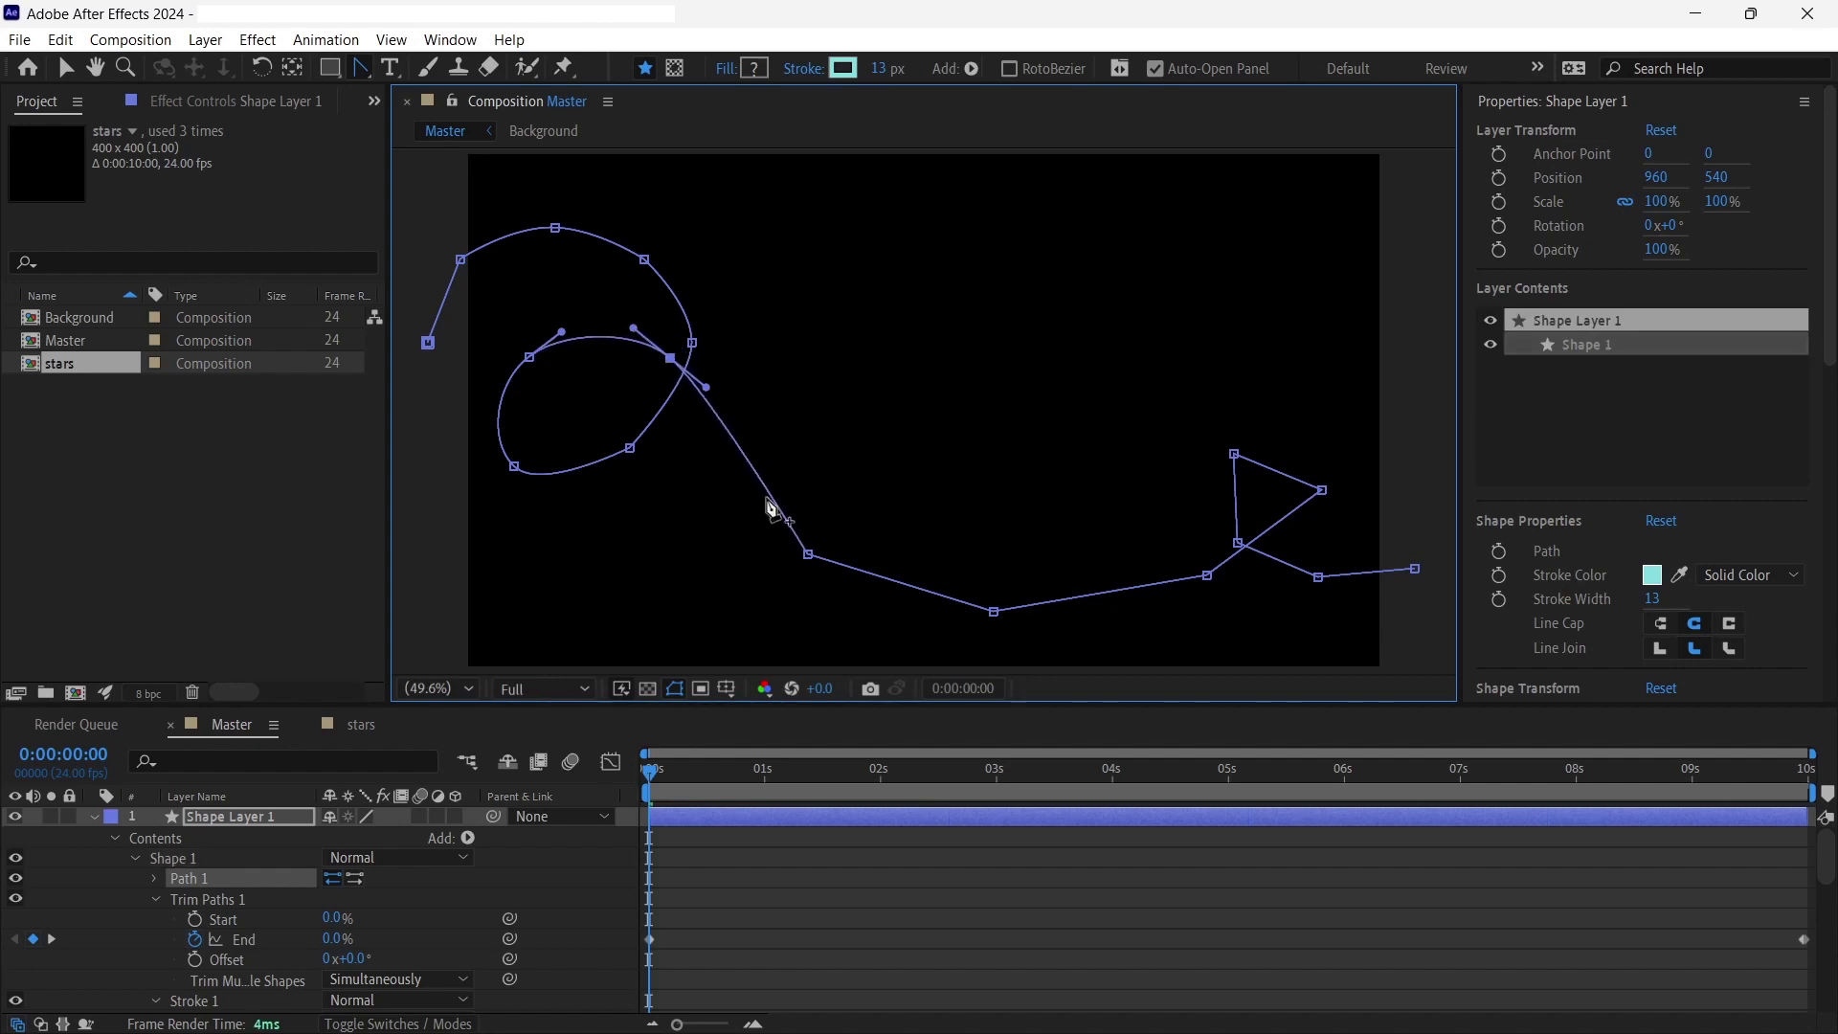
- Smooth the vertices along the bottom curve and the small right loop of the path
left_click_drag(807, 558, 852, 598)
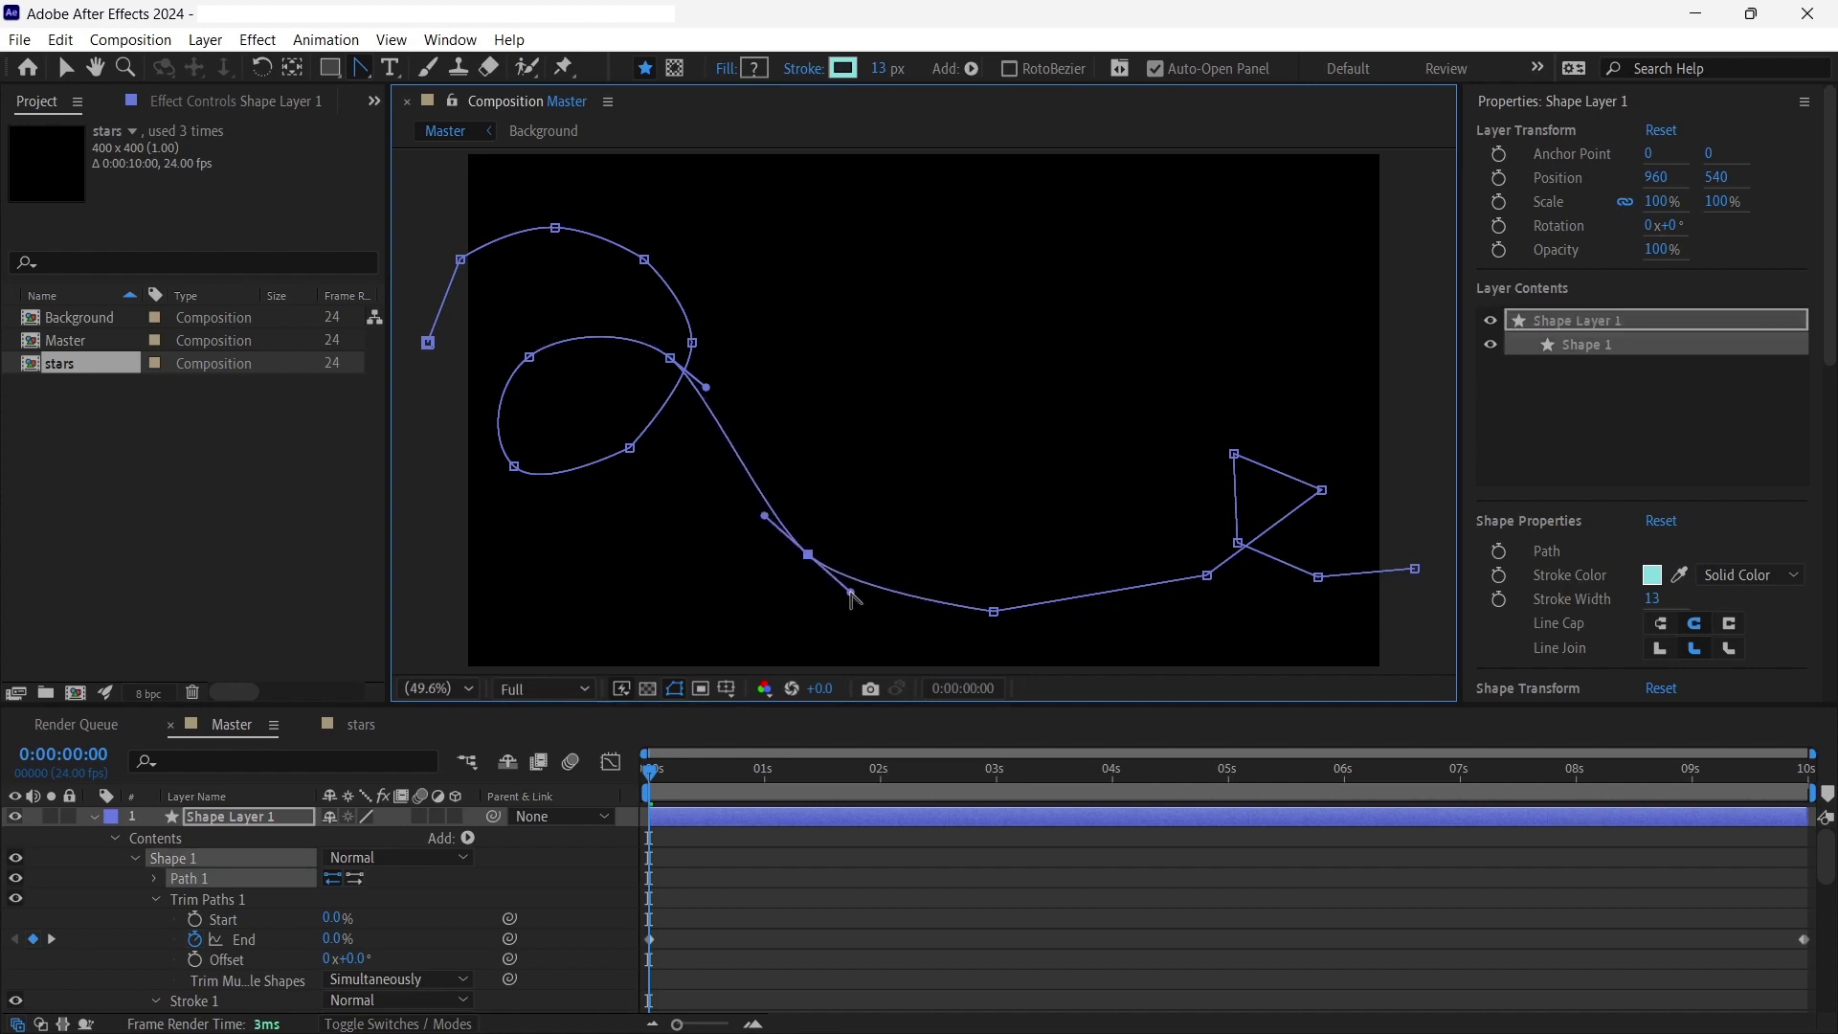
left_click_drag(992, 614, 1053, 613)
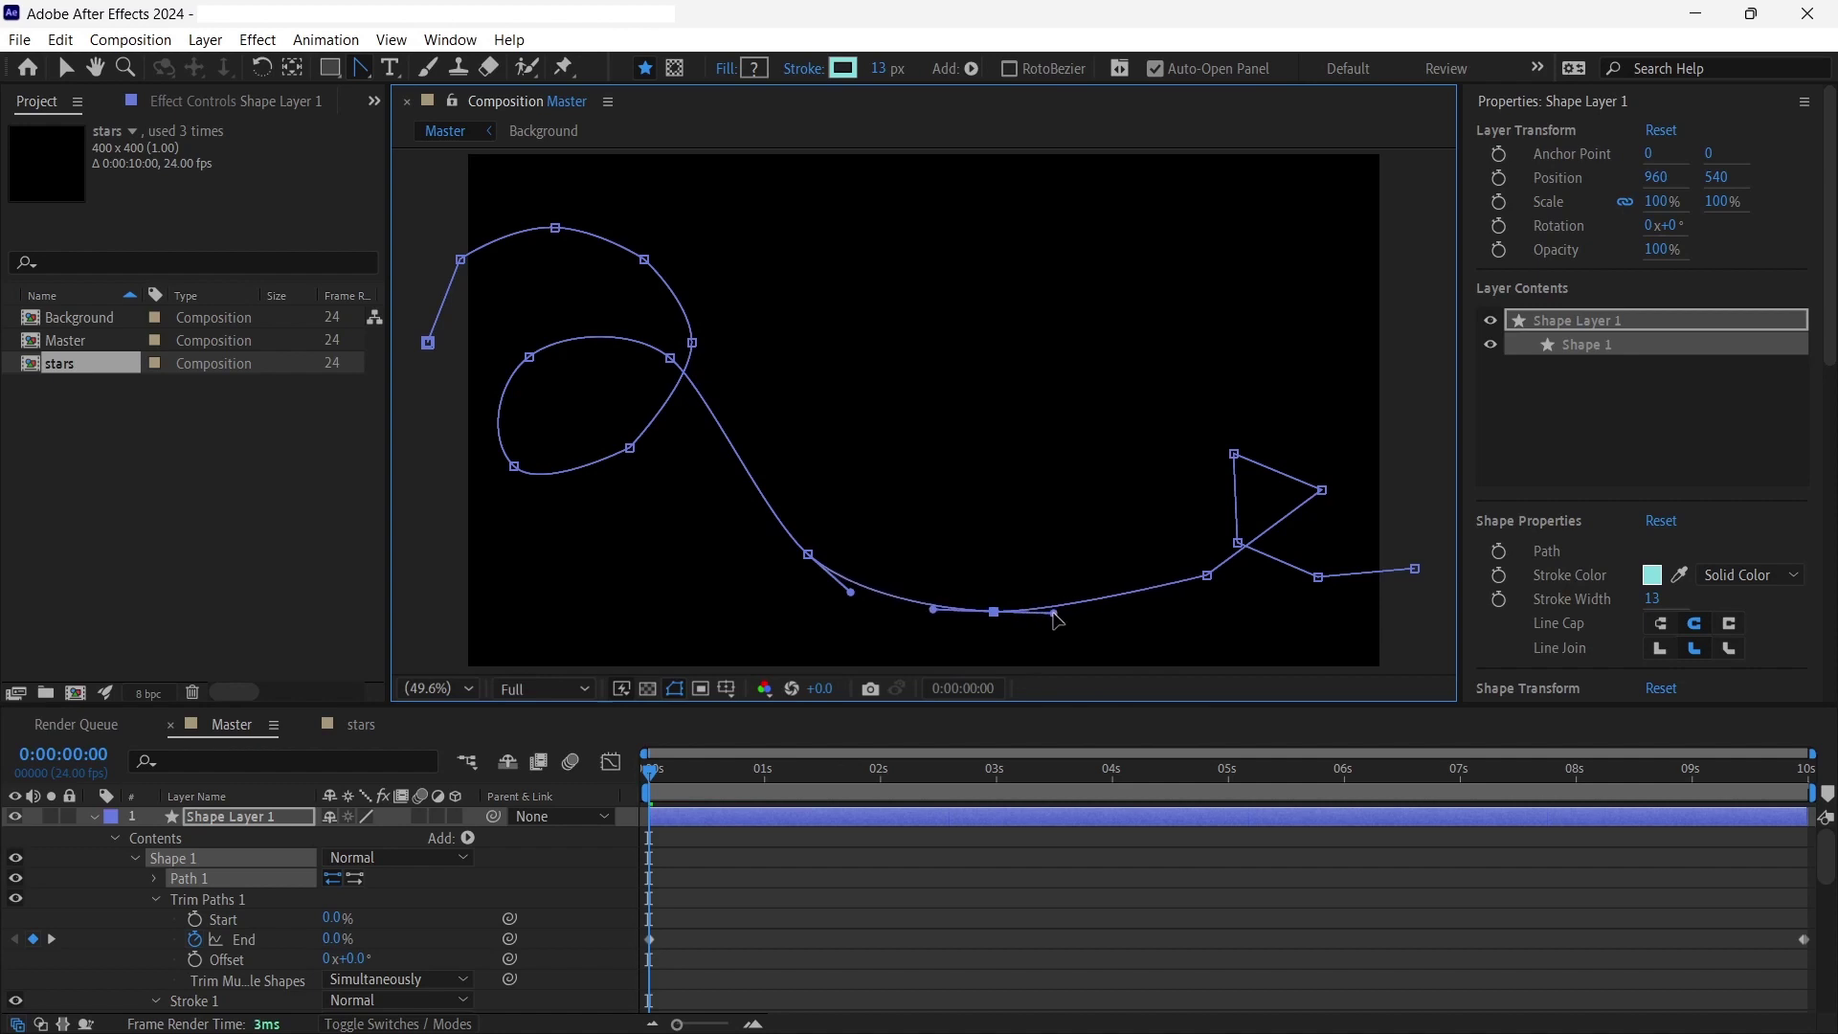
left_click_drag(1209, 577, 1240, 563)
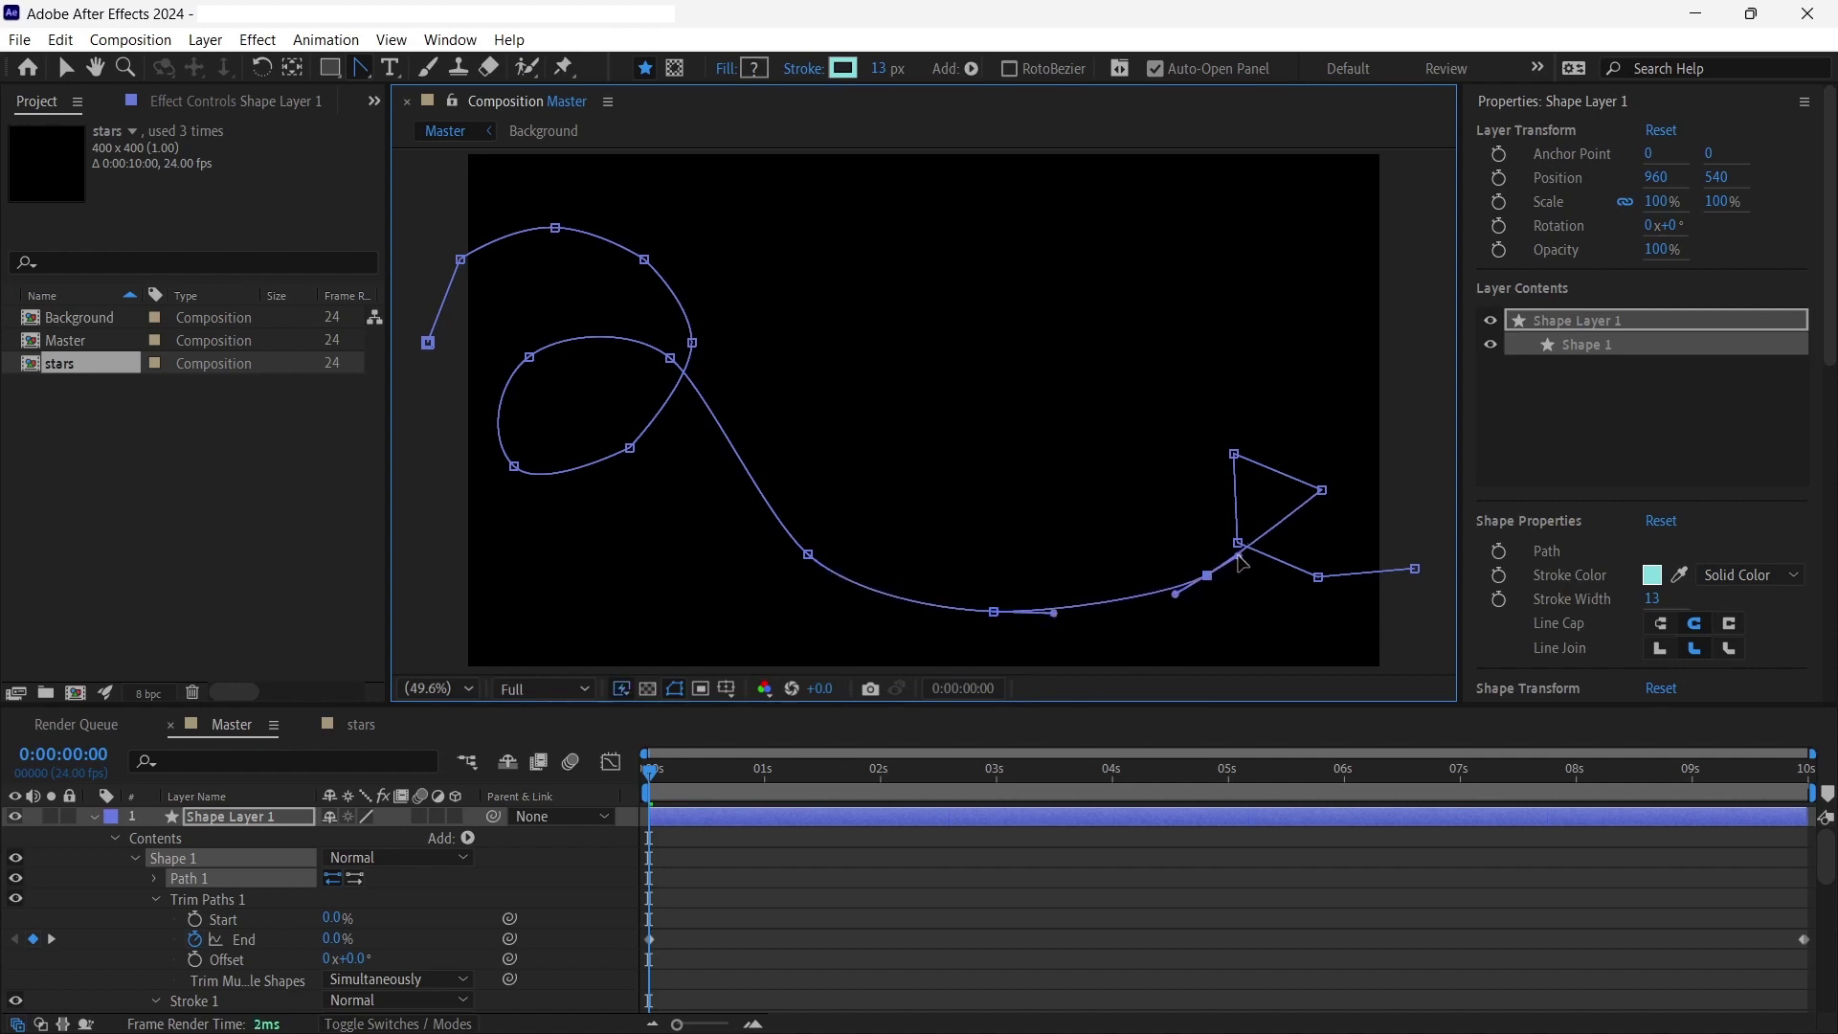
left_click_drag(1322, 491, 1256, 568)
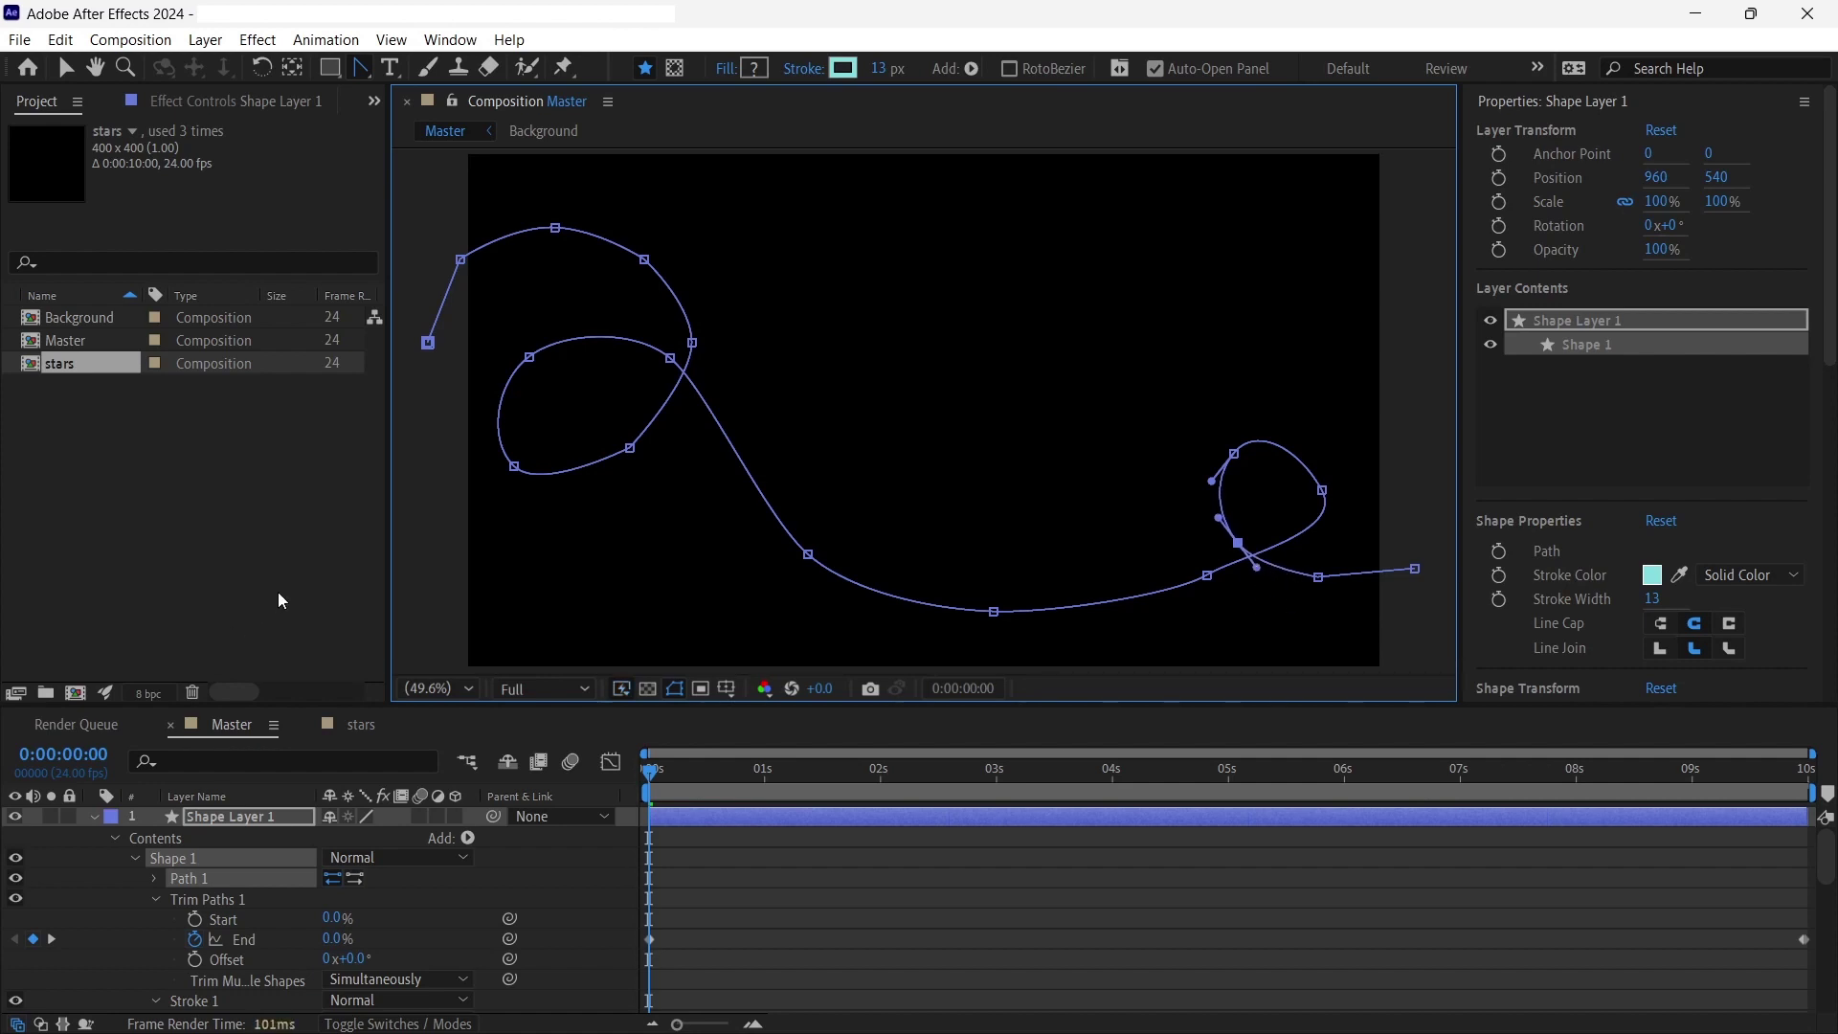
- Keyframe the Trim Paths Start at 0% at 0:00:02:00
left_click(69, 65)
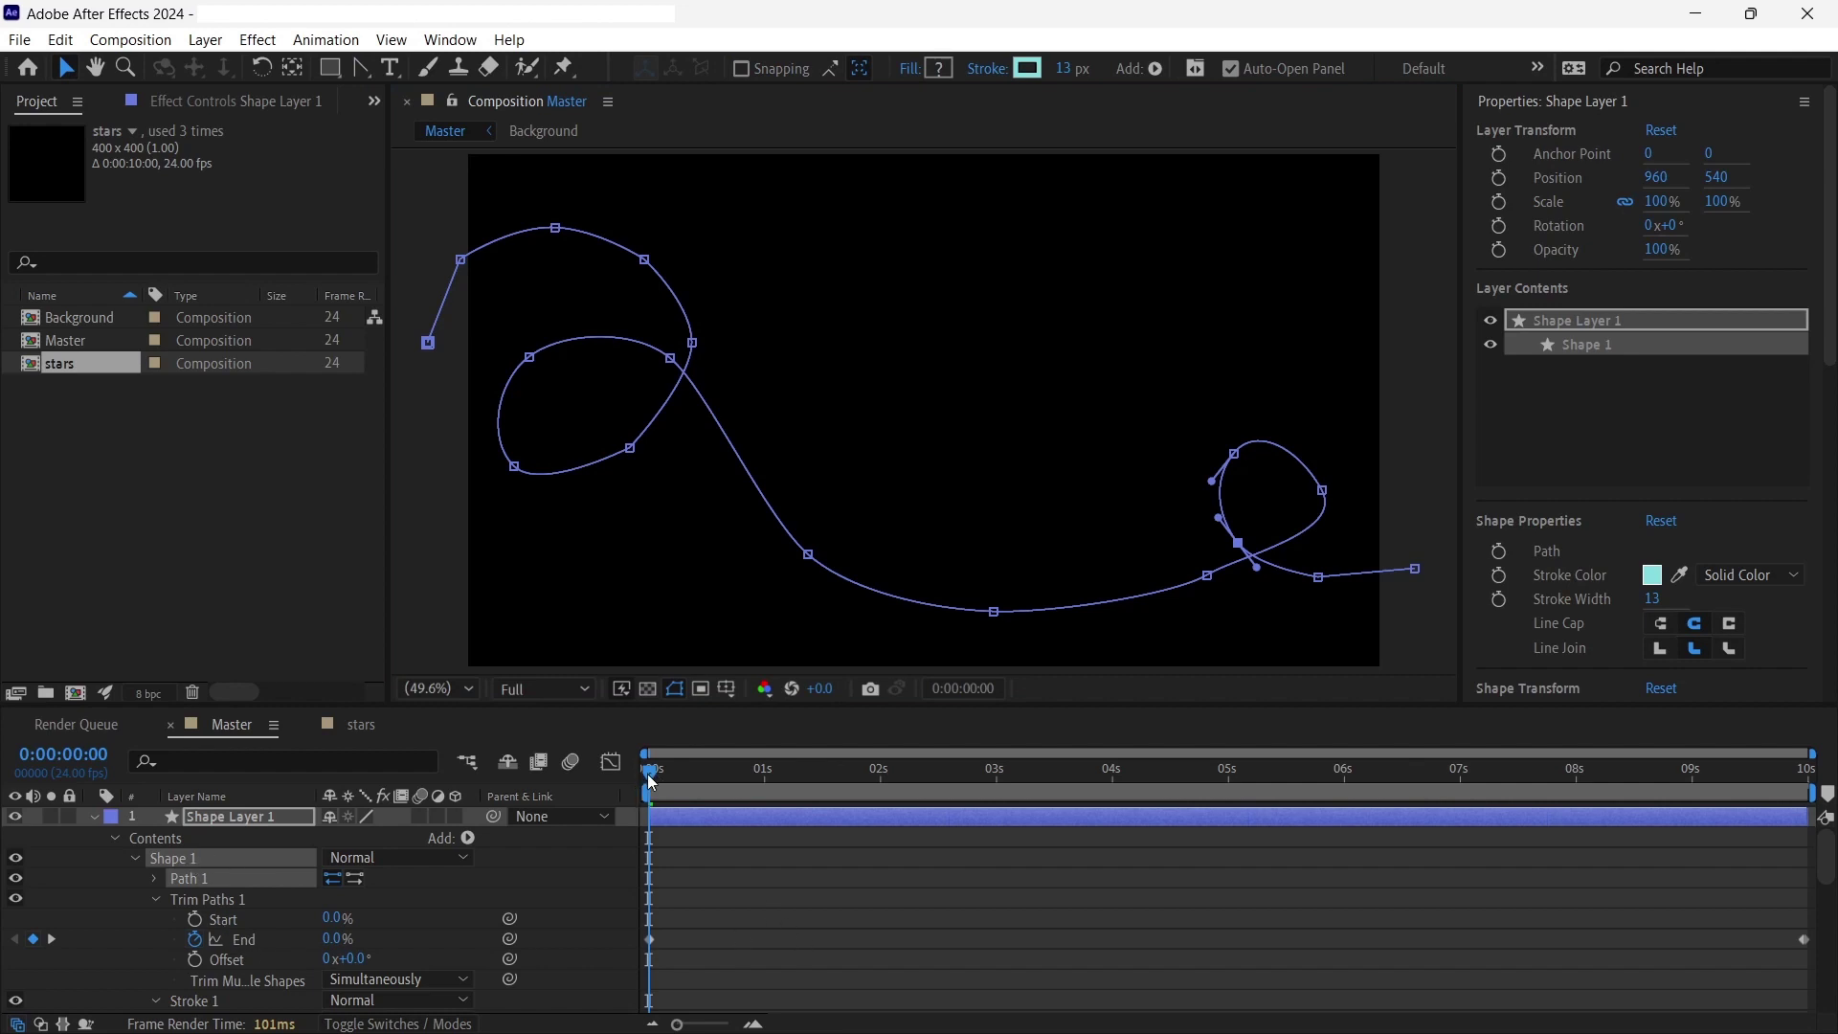
left_click_drag(650, 780, 881, 789)
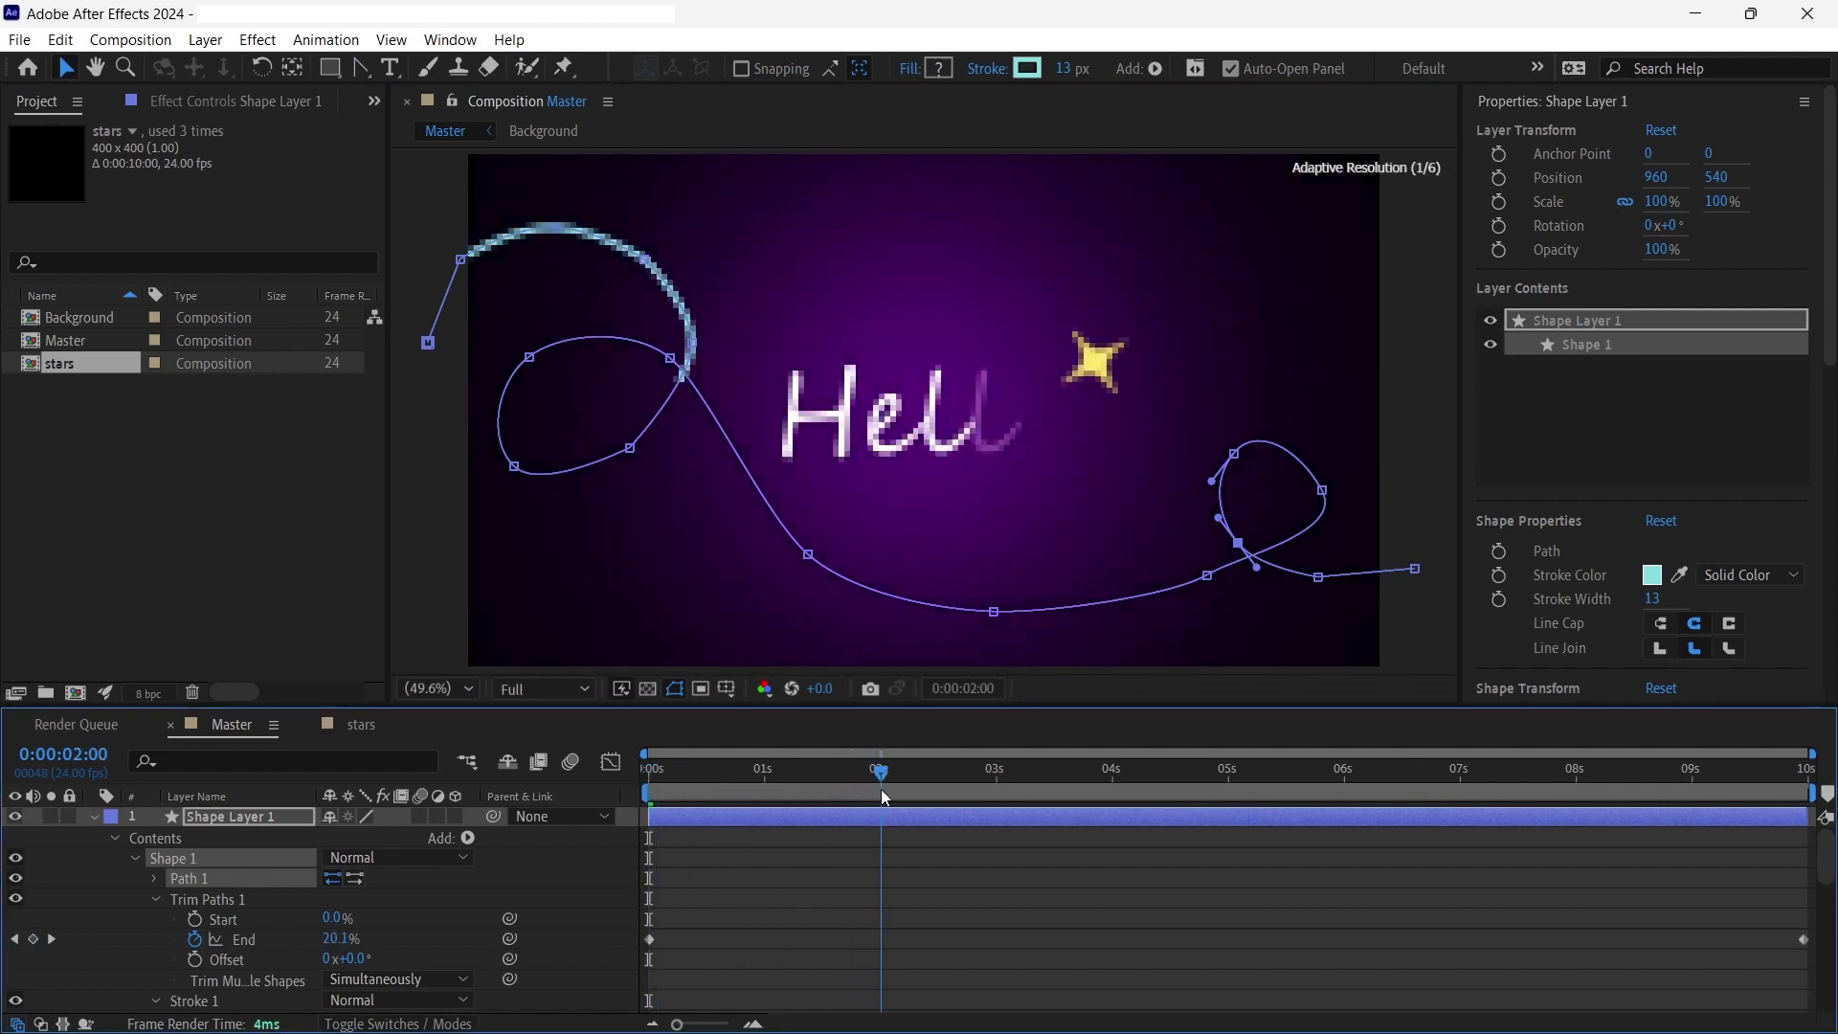
left_click(195, 920)
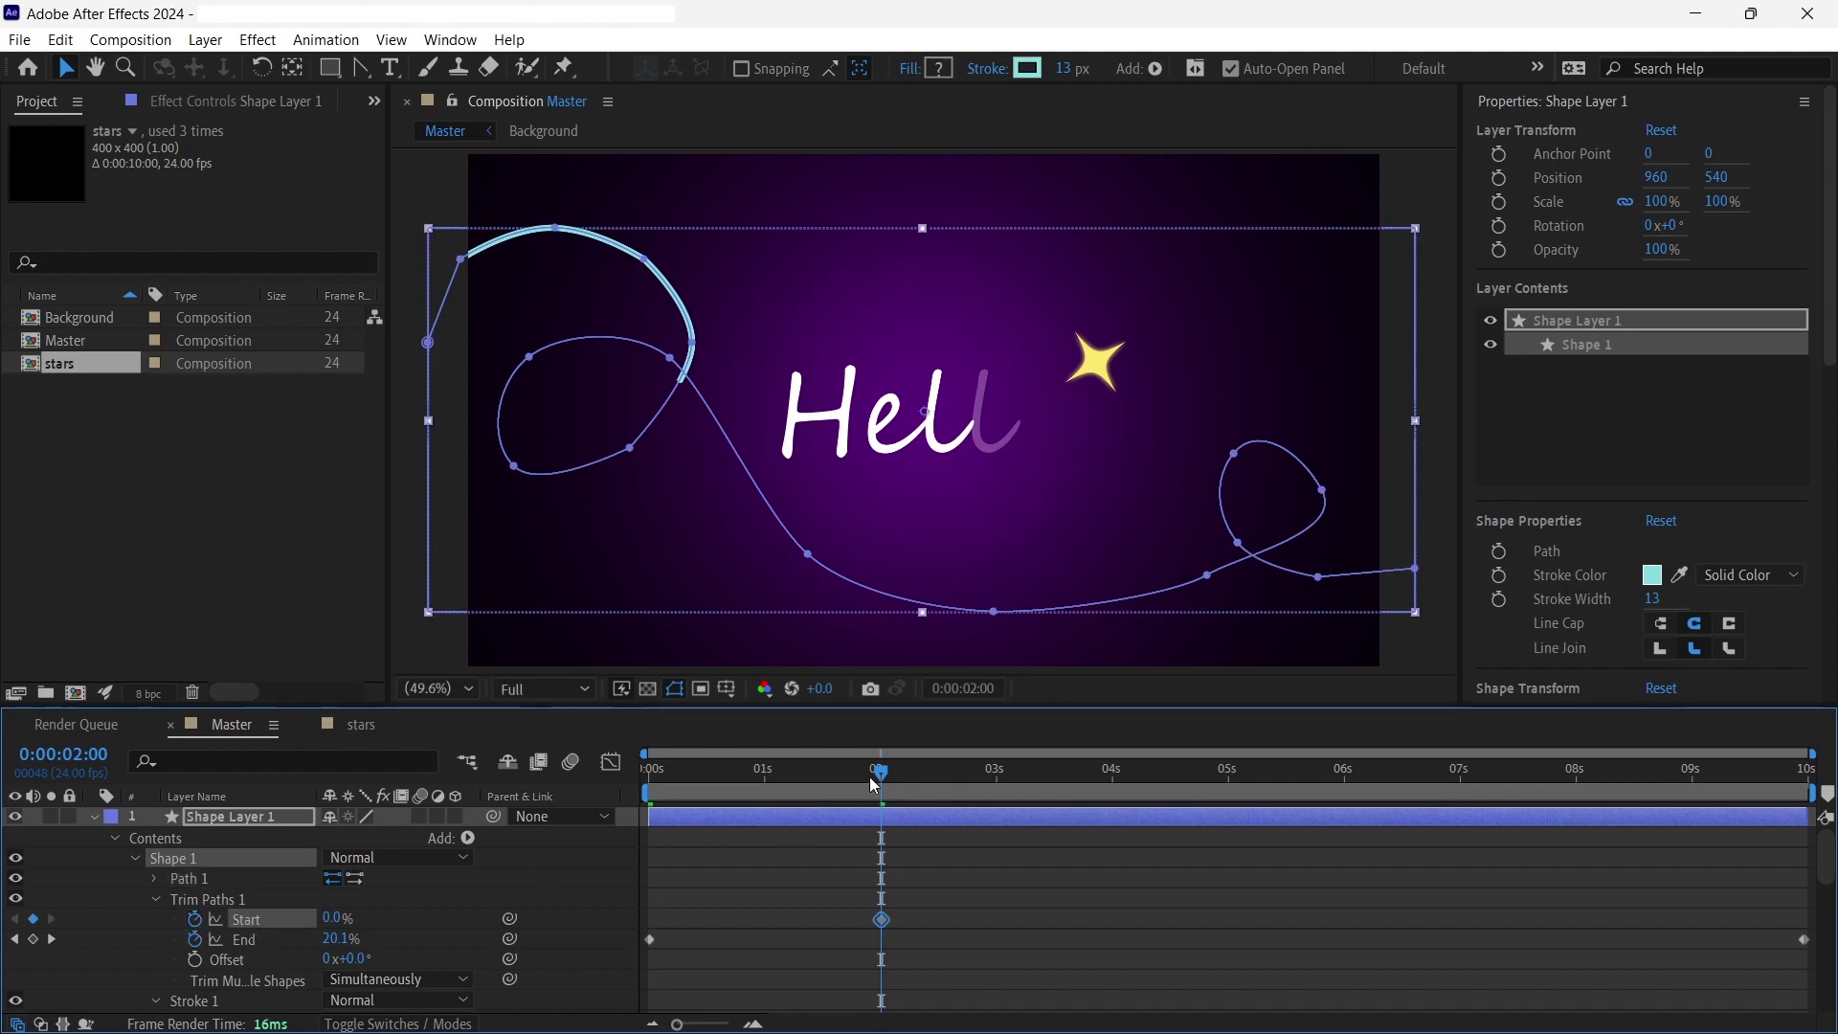
- Set the Trim Paths Start to 100% at 0:00:09:23
mouse_move(885, 780)
left_mouse_down()
mouse_move(1261, 772)
mouse_move(1805, 812)
left_mouse_up()
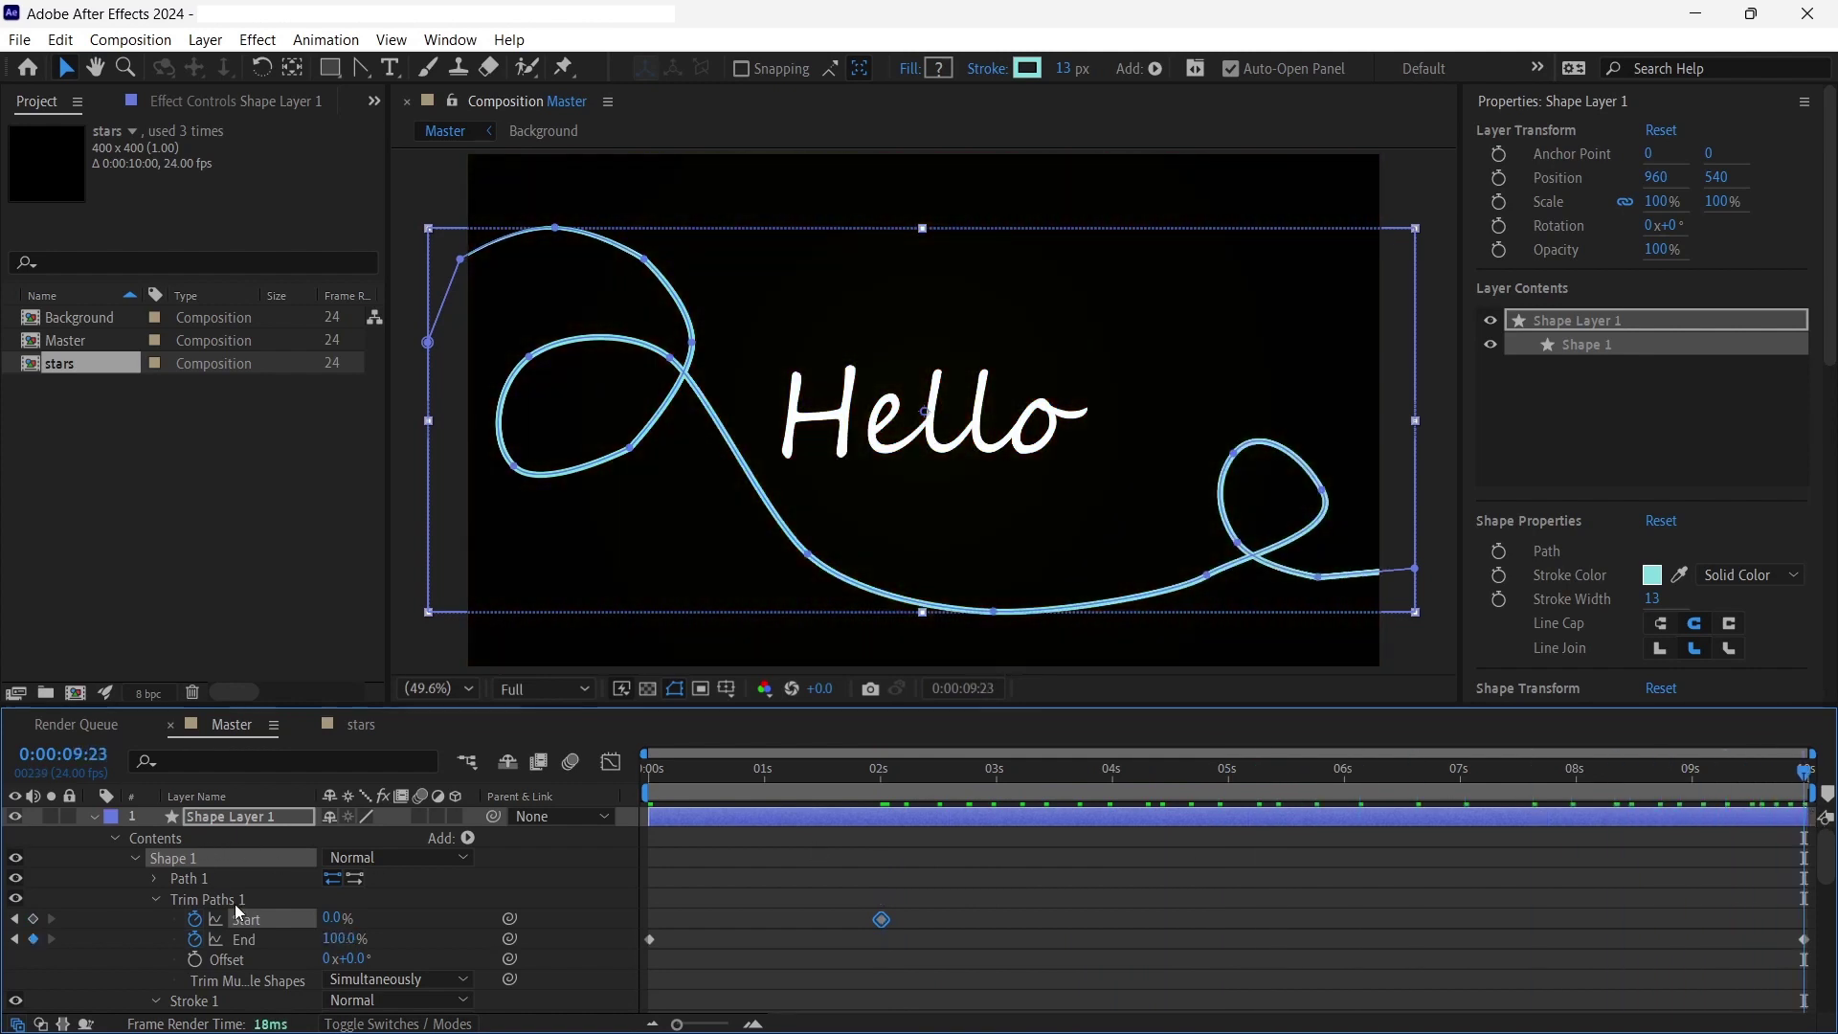
left_click(334, 919)
type("100")
key("Return")
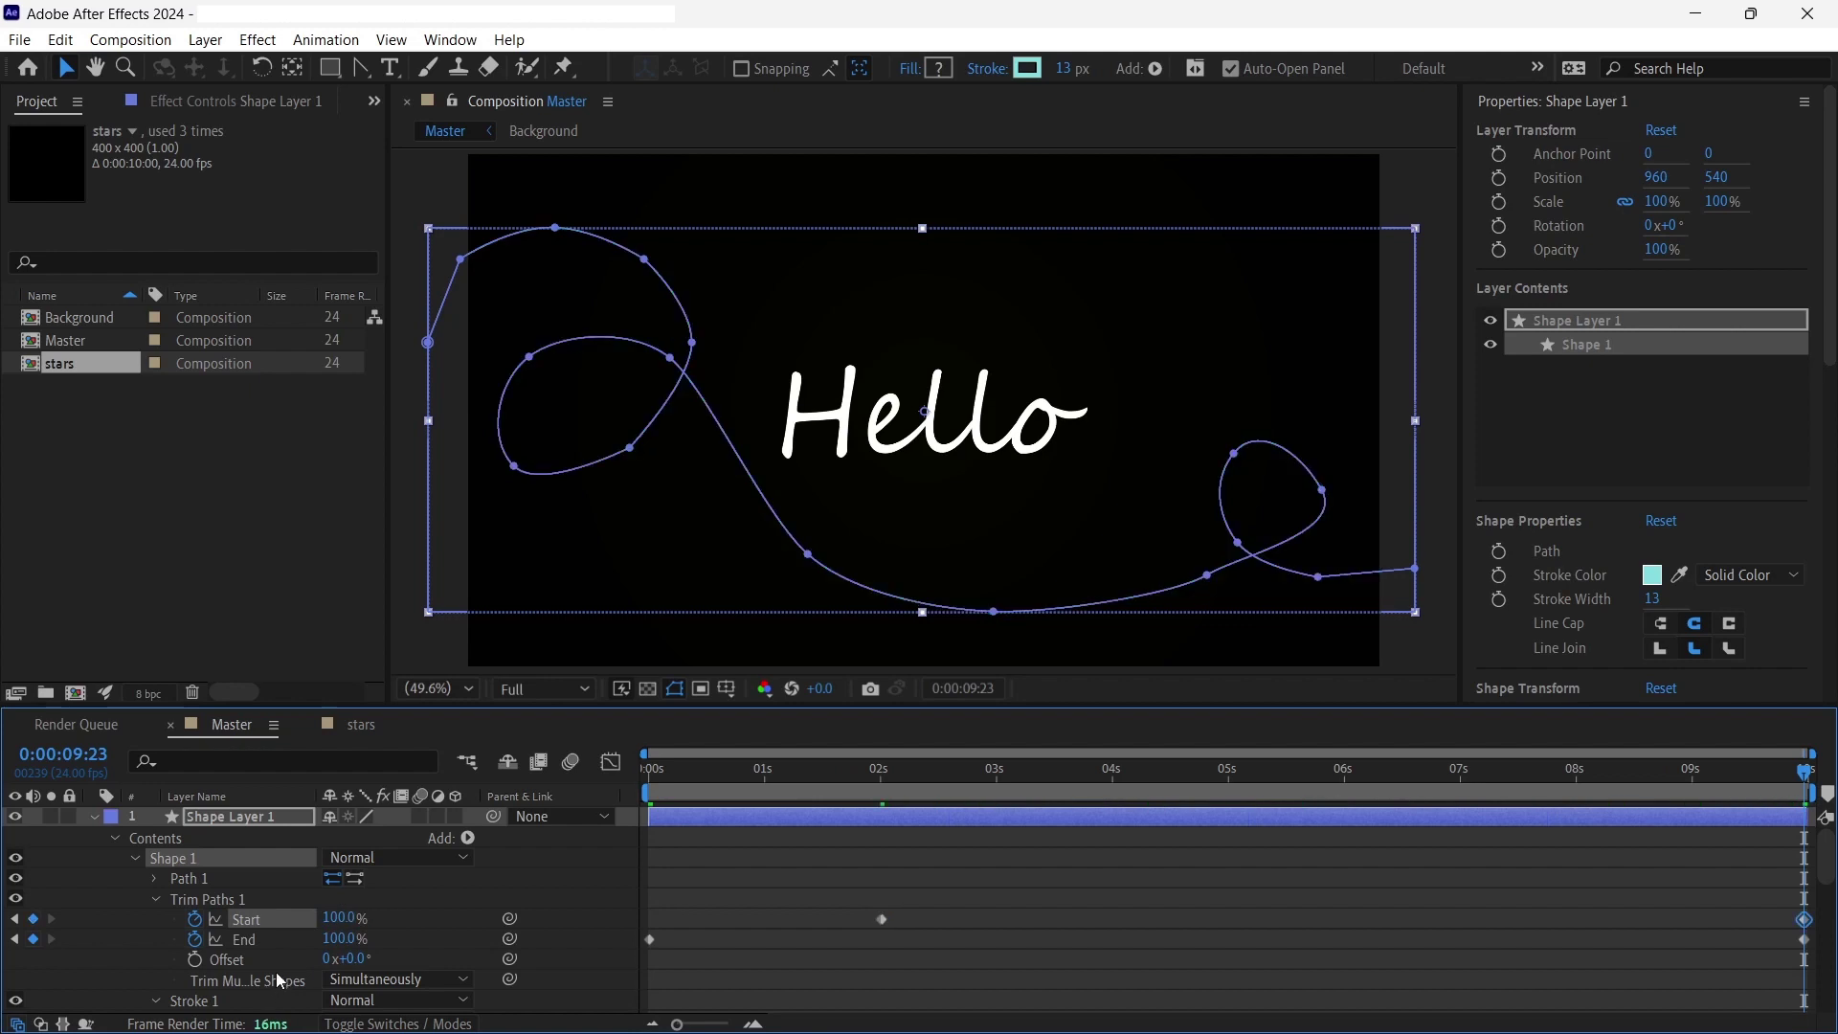
- Preview the line drawing on and trimming off from the first frame, and park the playhead at 0:00:00:20
left_click(638, 777)
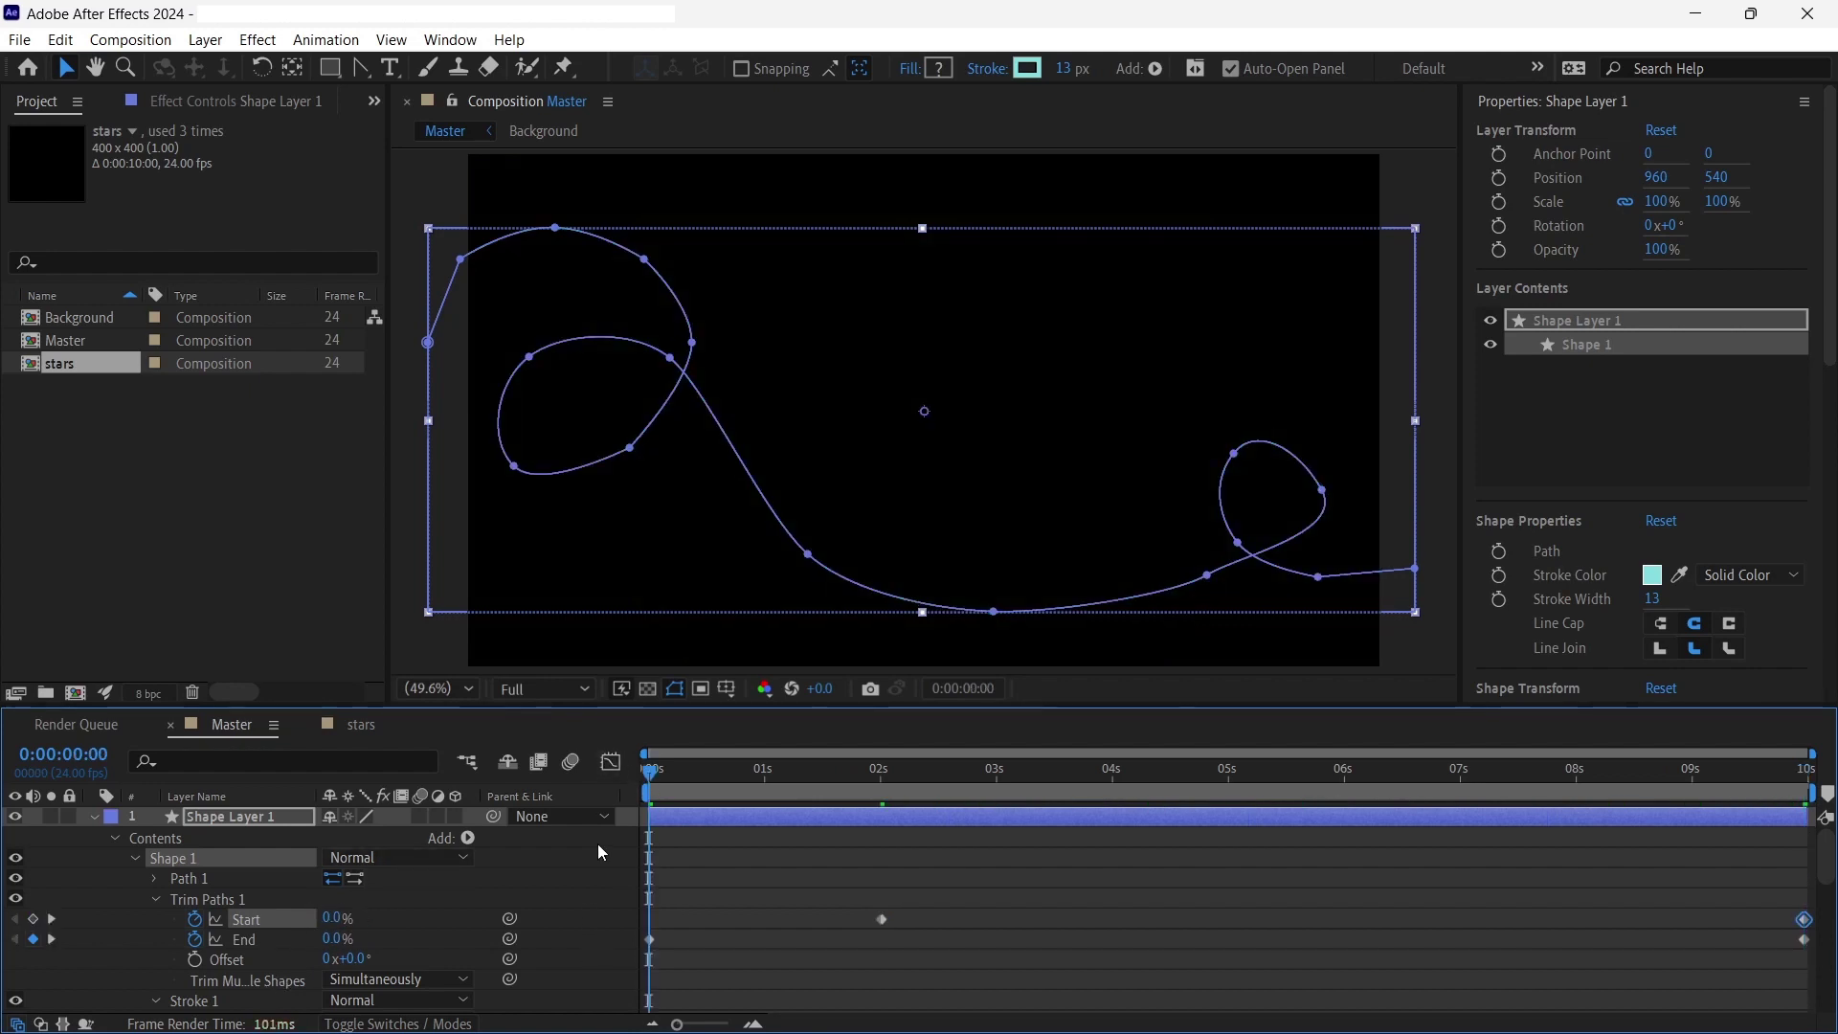
key("space")
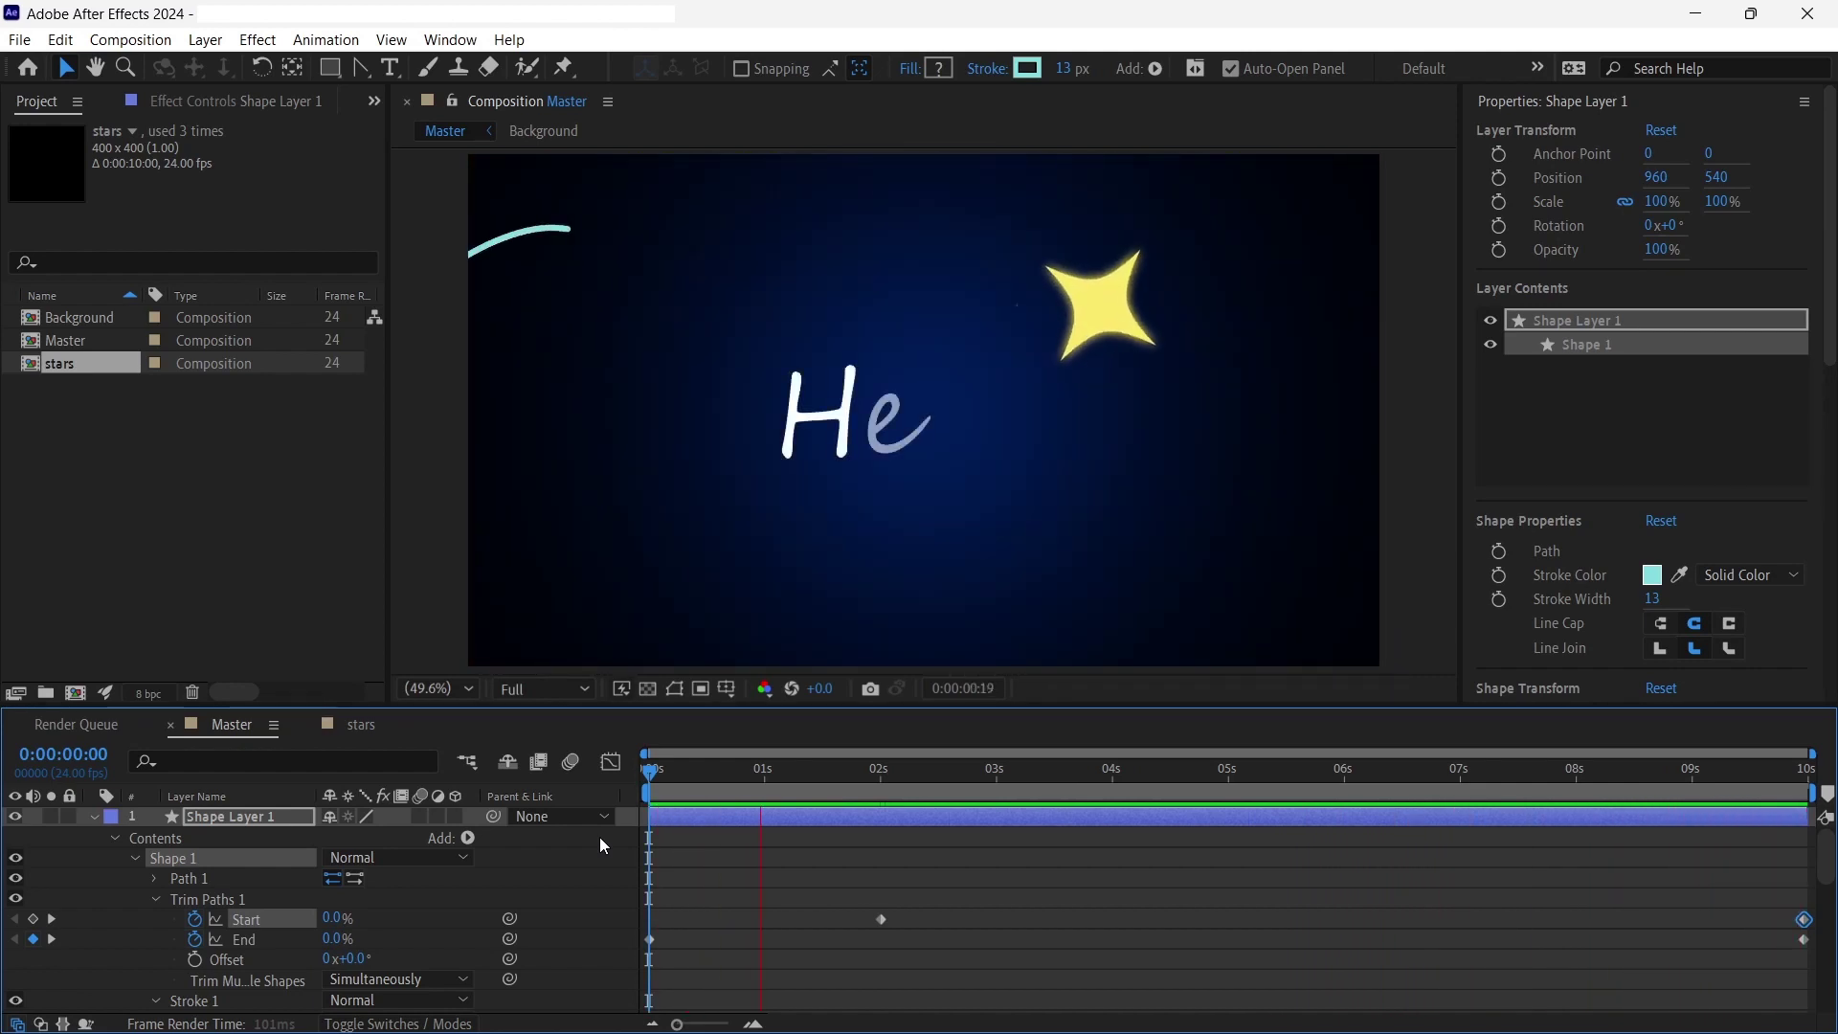
key("space")
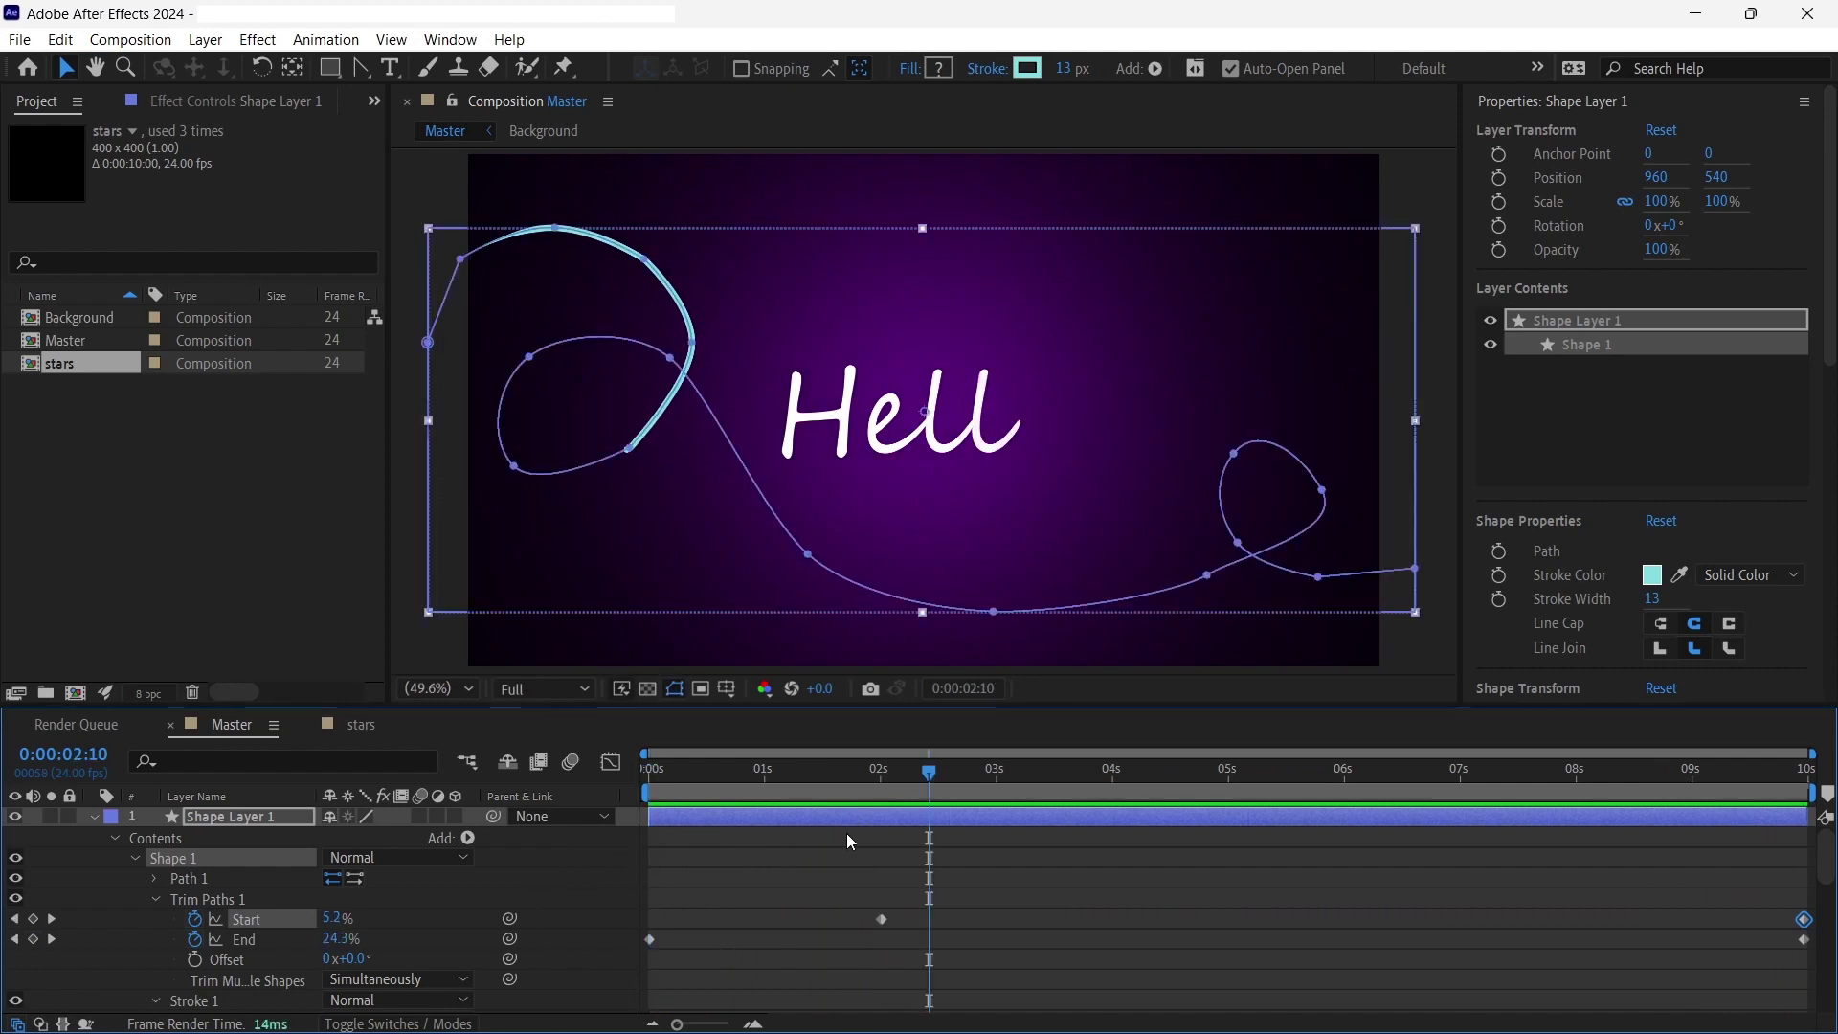
left_click_drag(929, 772, 746, 773)
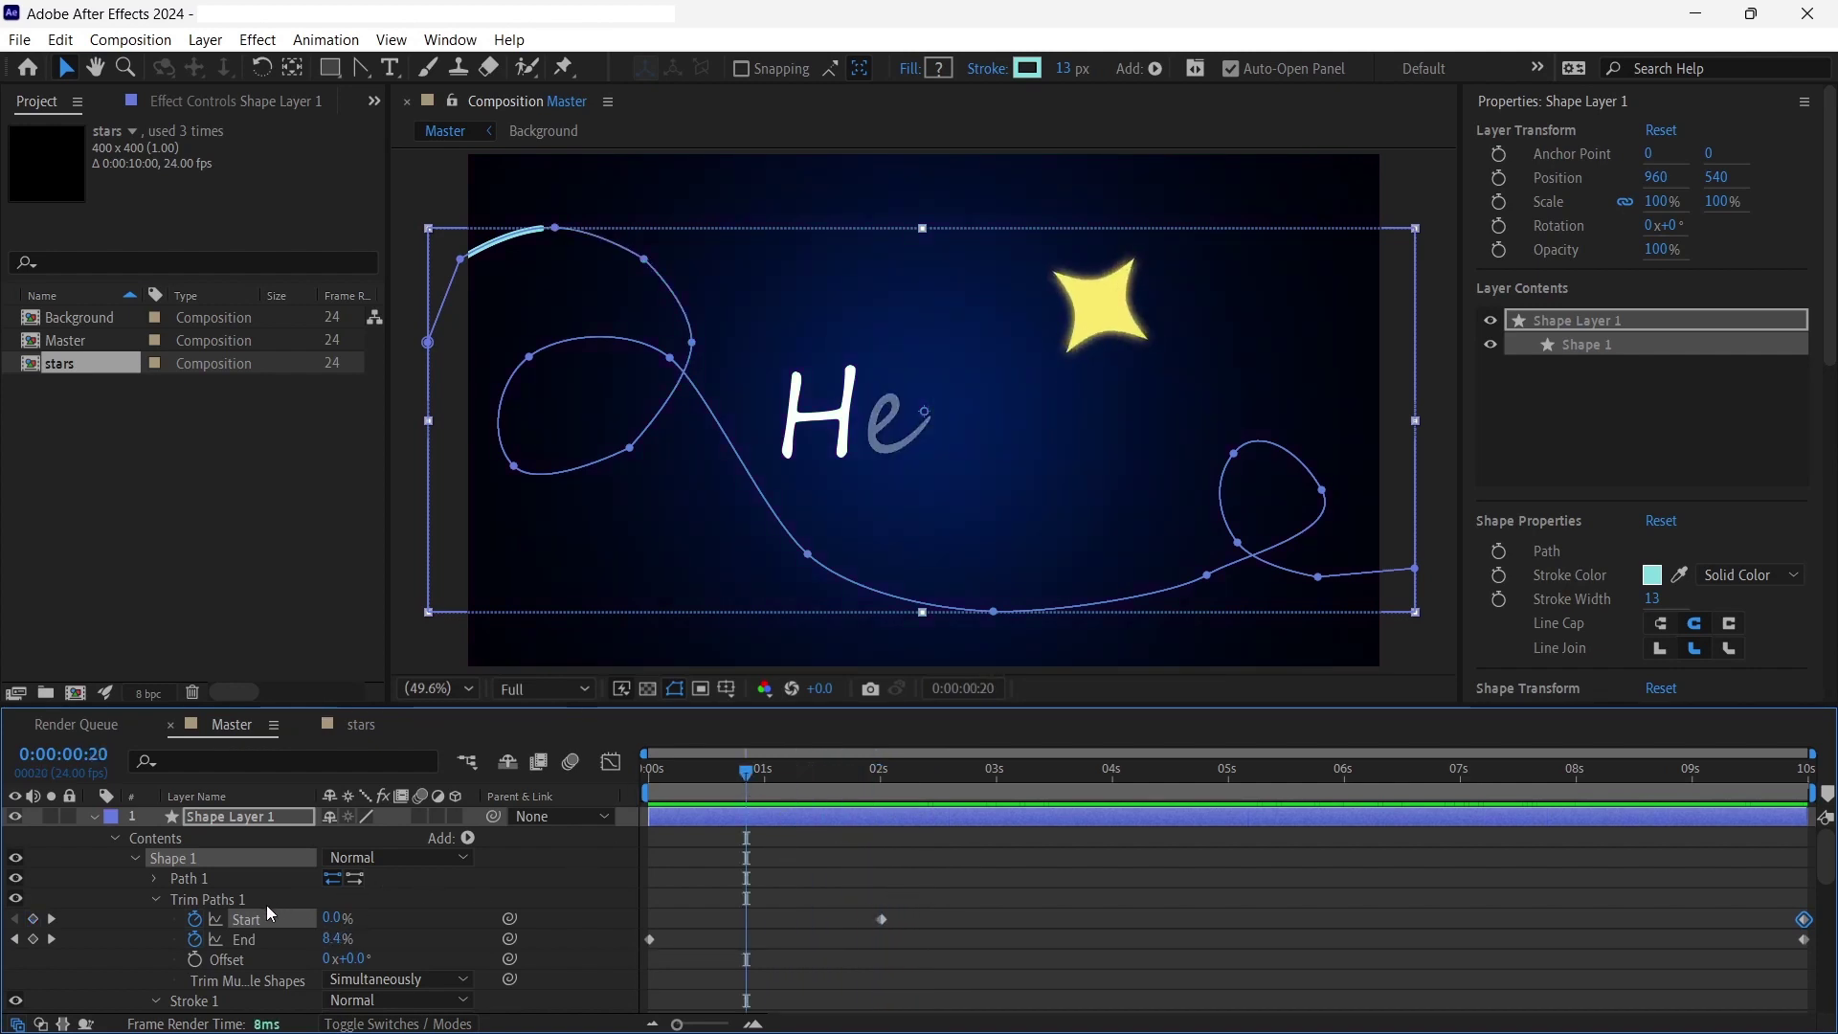
- Expand the Wave settings of Stroke 1, set Amount to about 27%, and preview from the first frame
scroll(166, 921, "down", 3)
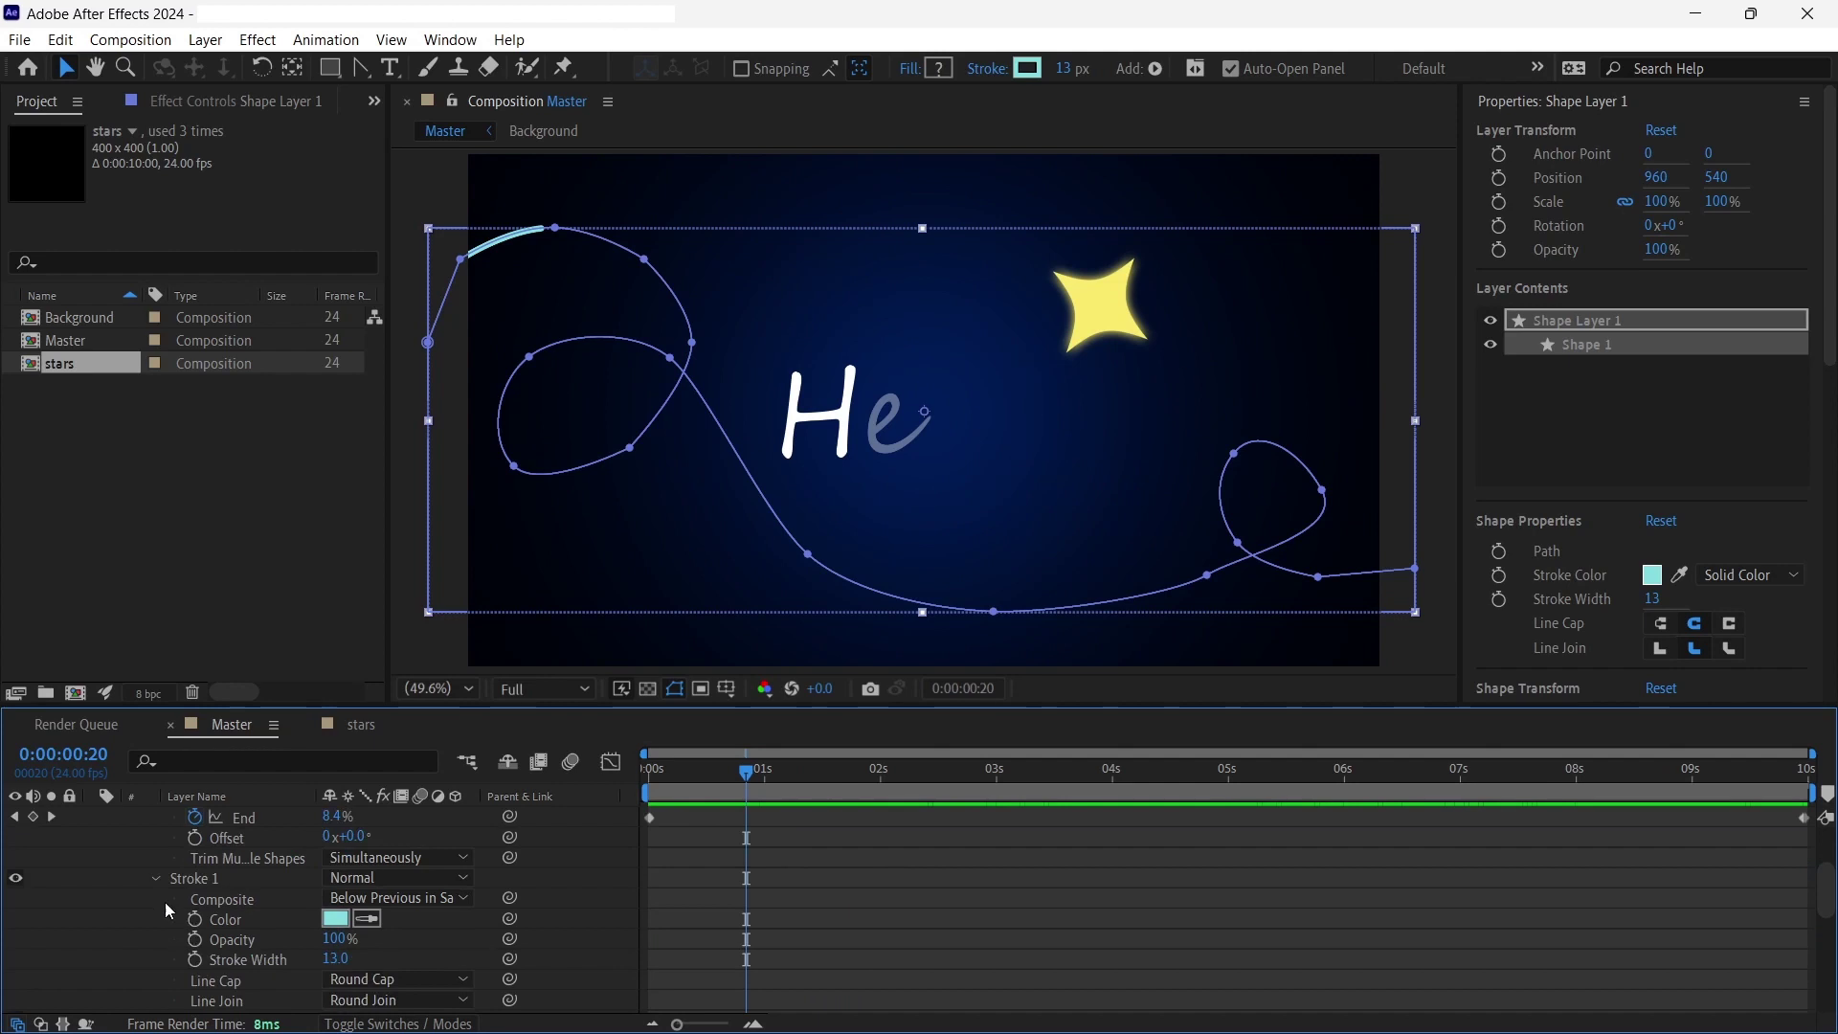
scroll(188, 923, "down", 6)
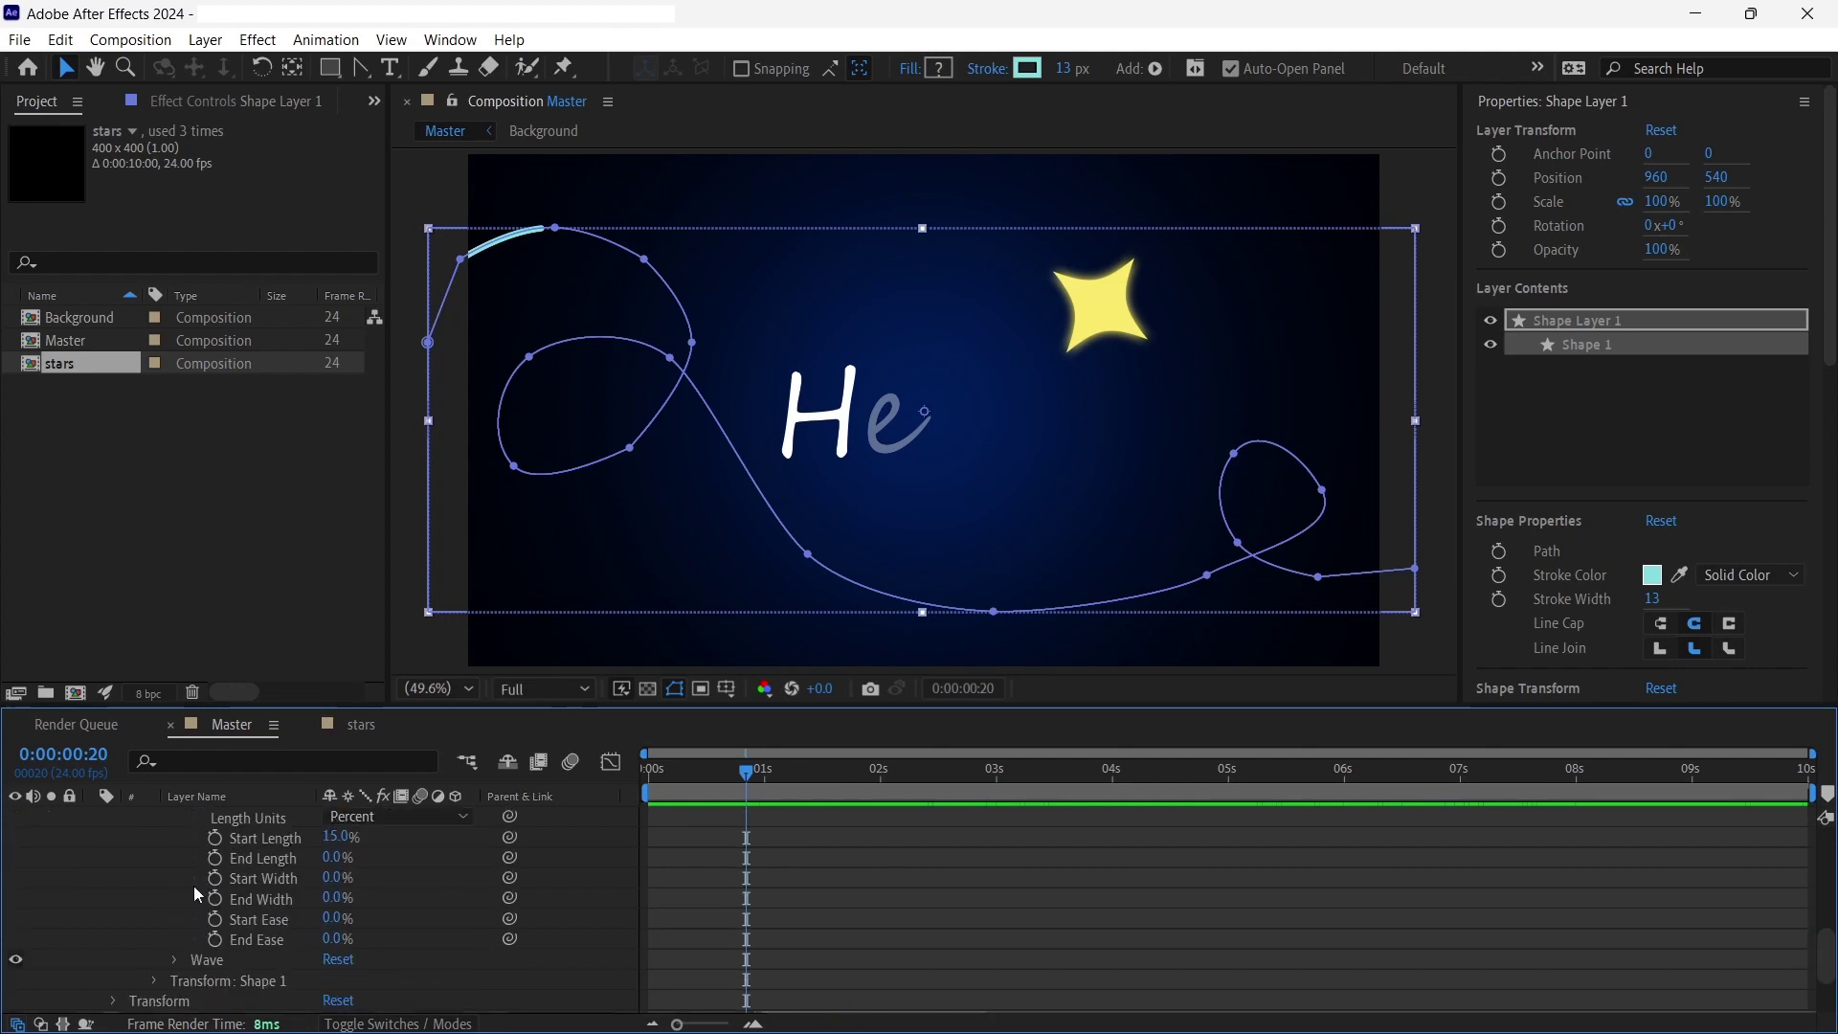
scroll(182, 890, "down", 2)
left_click(174, 898)
scroll(173, 894, "down", 2)
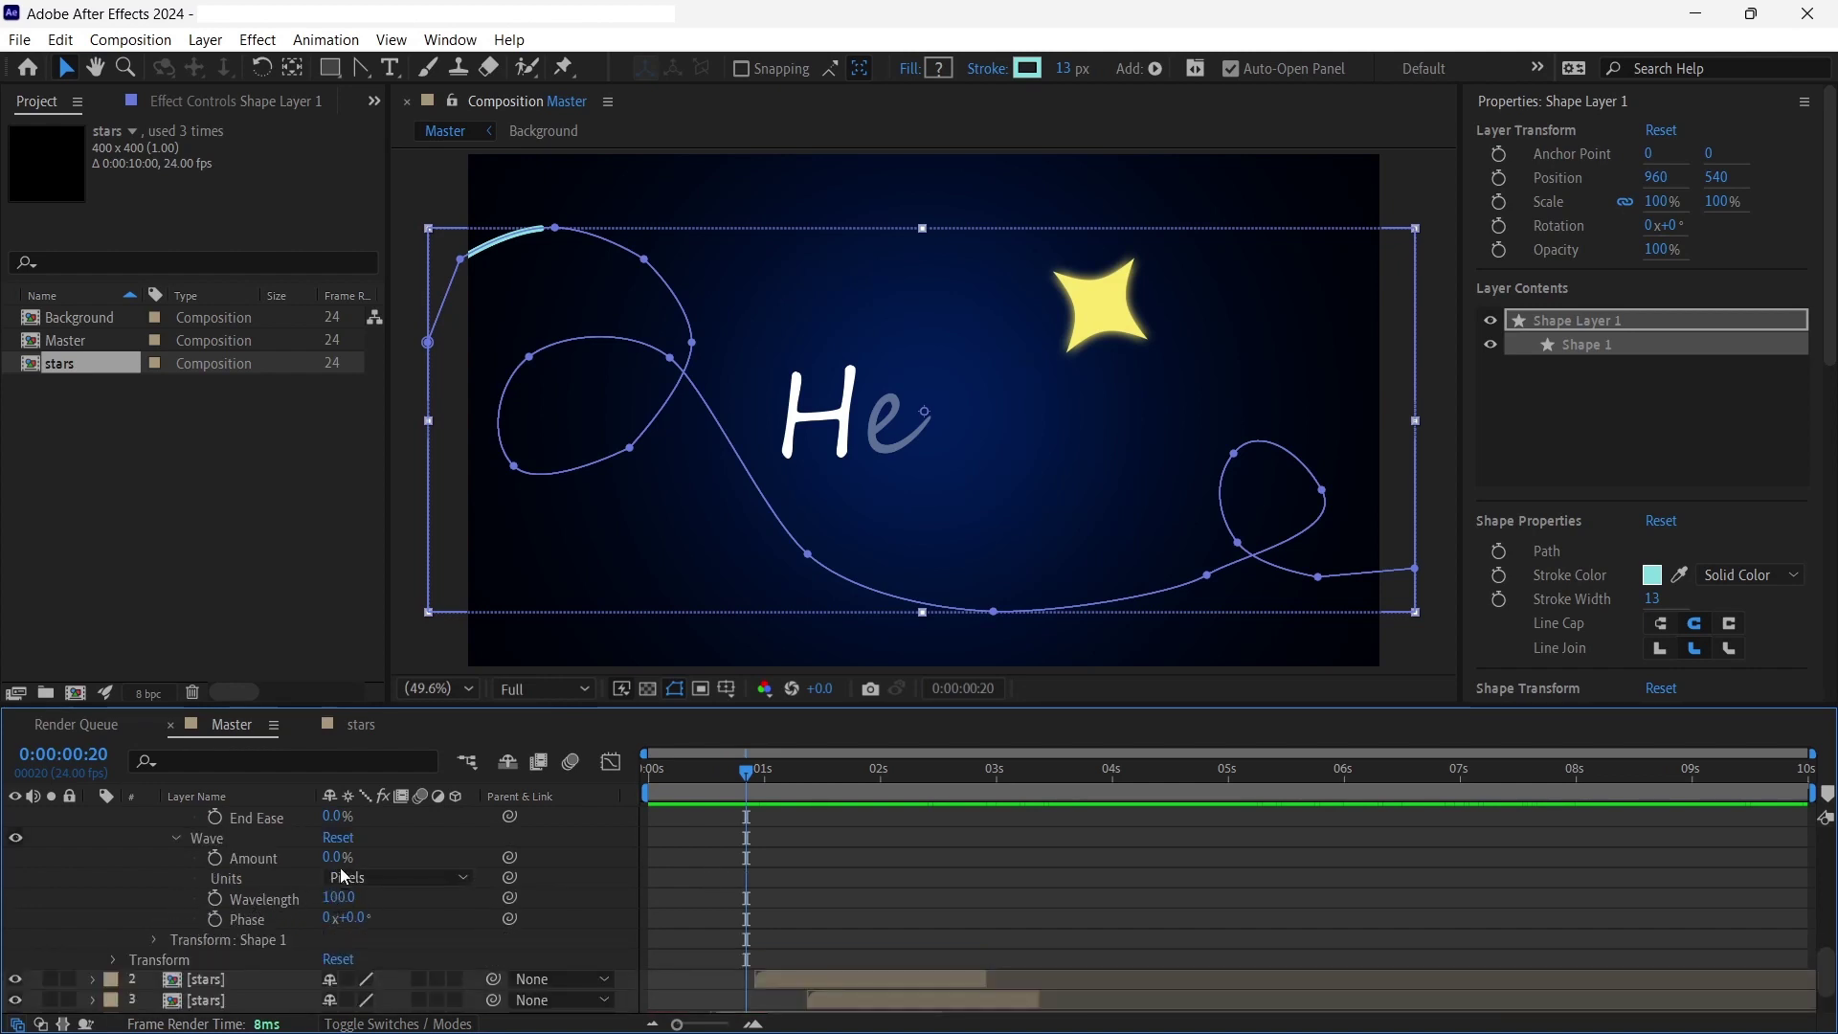
left_click_drag(337, 858, 377, 863)
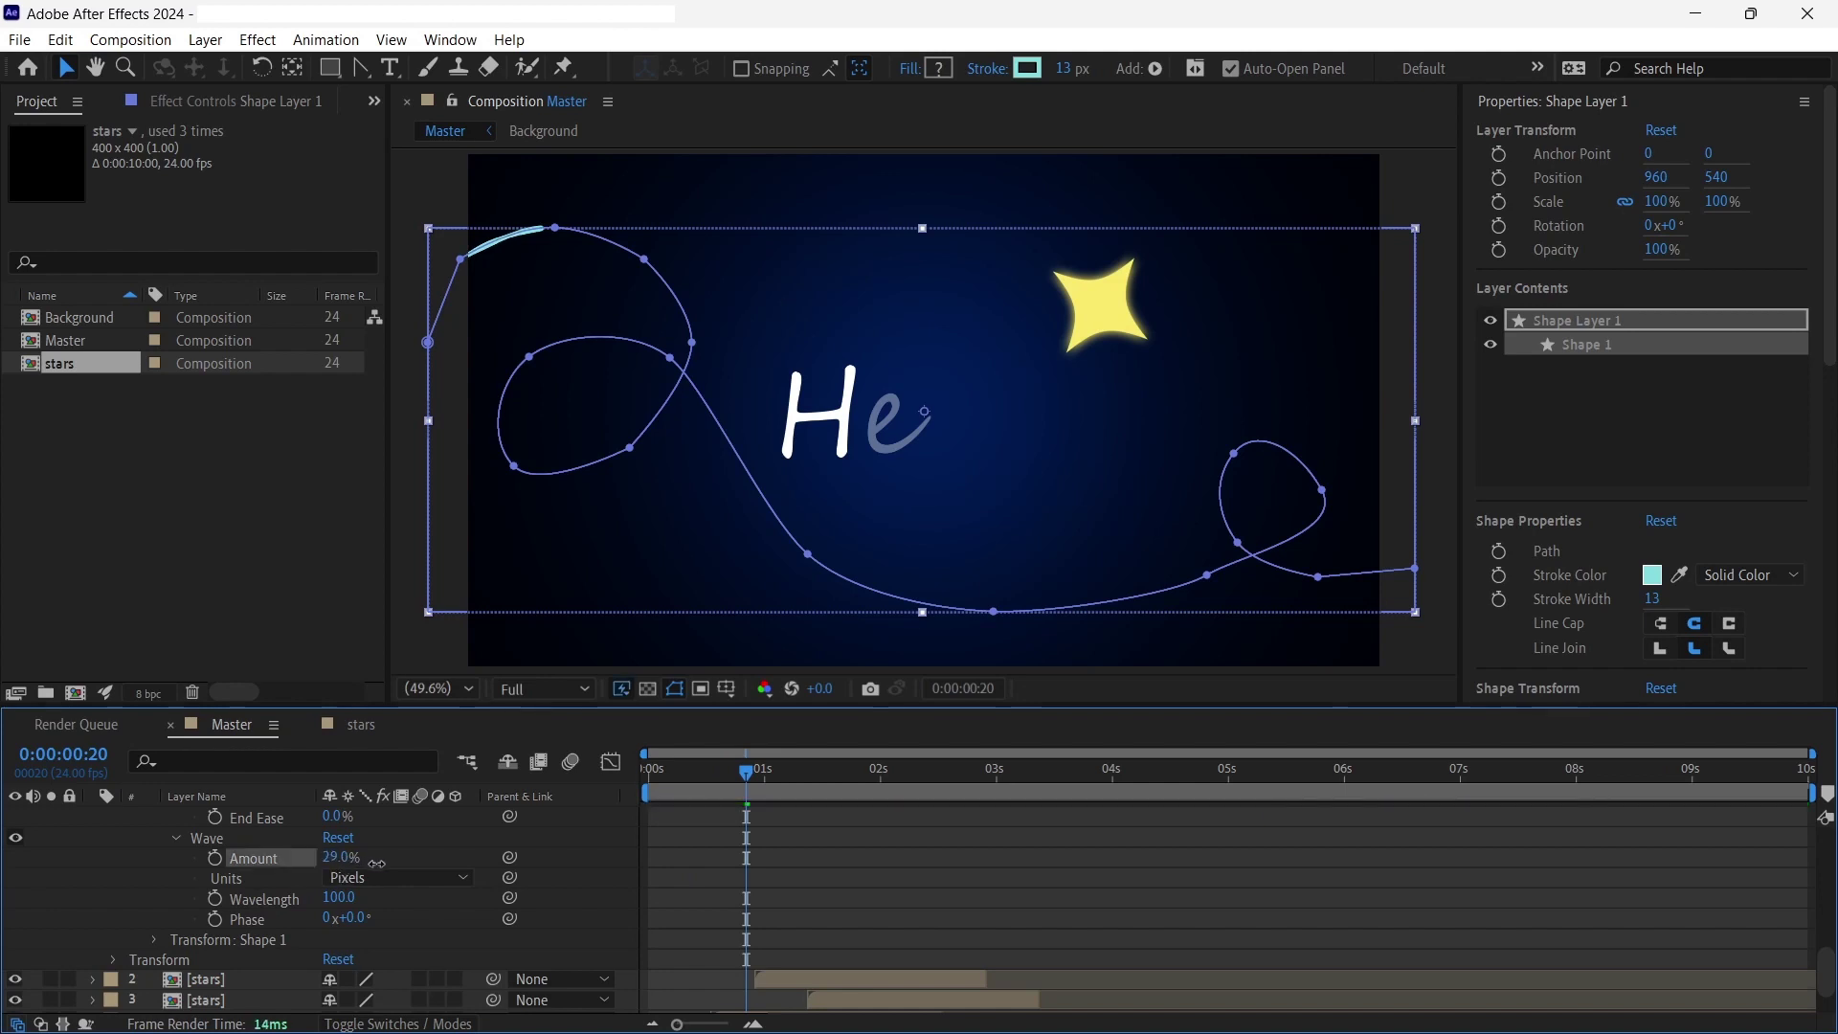
left_click(652, 772)
key("space")
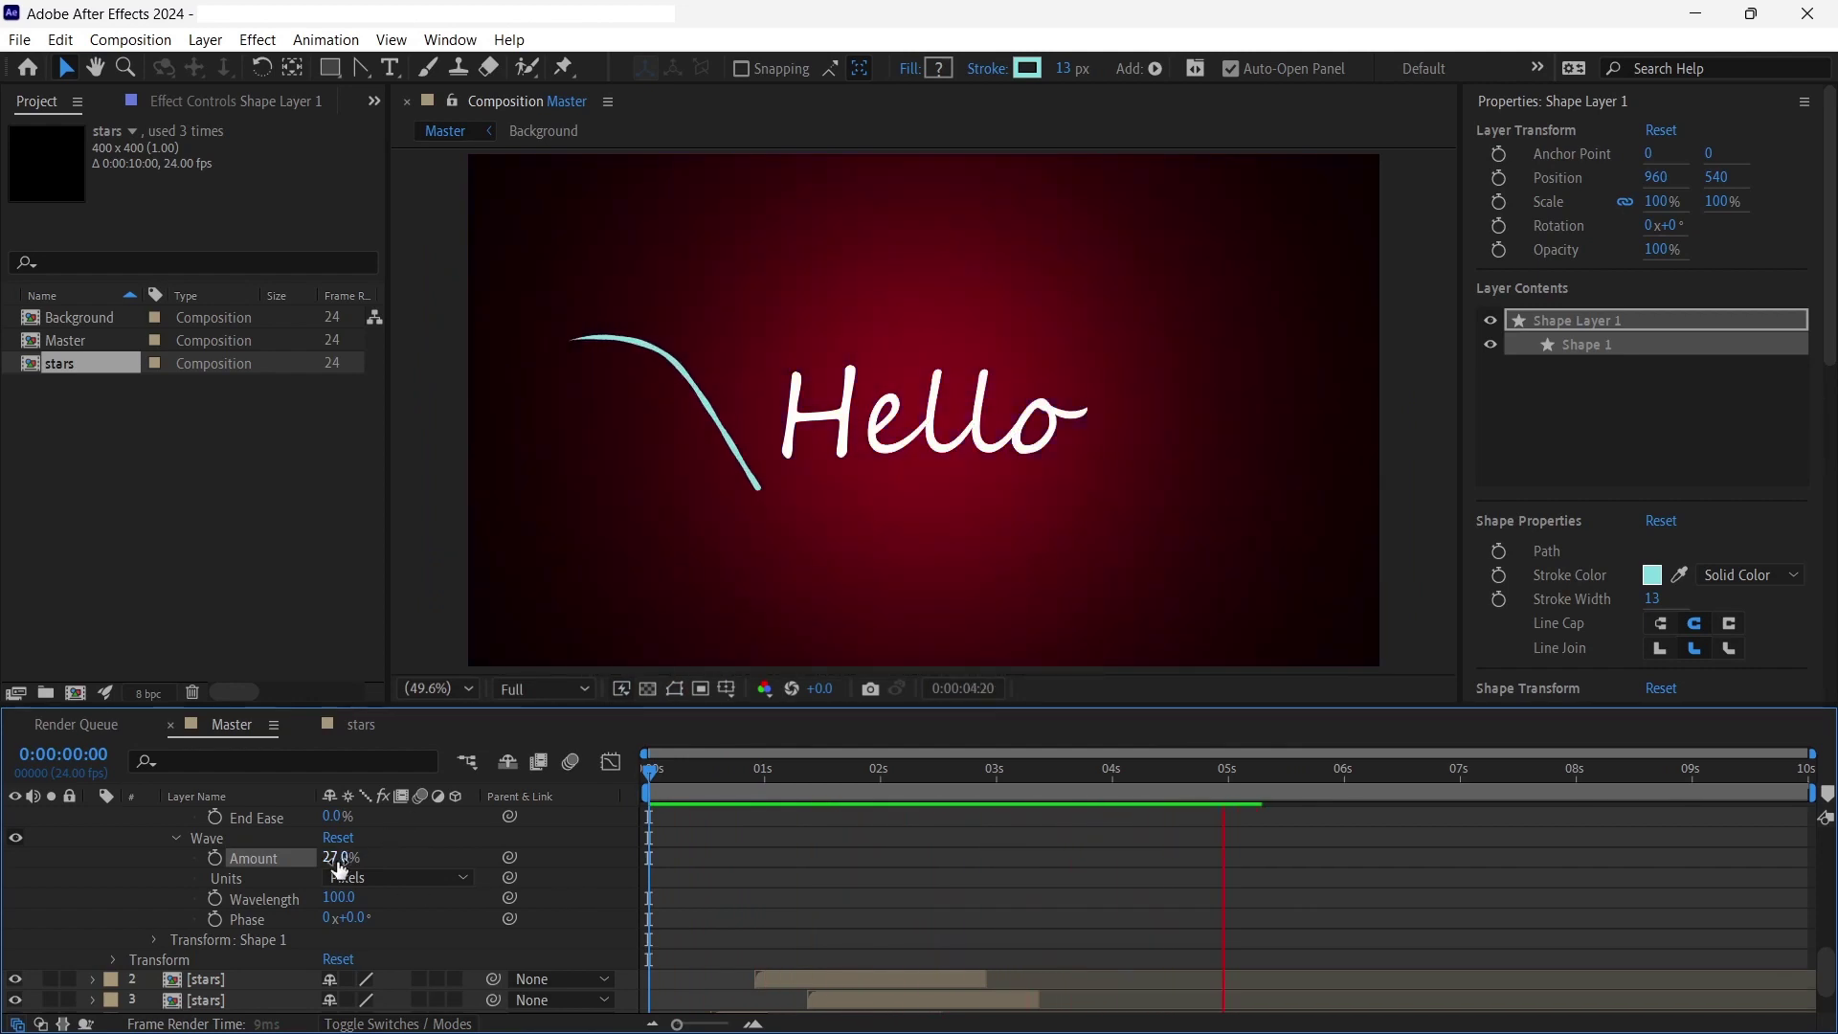
- Set the stroke's Wave Amount to 57% and replay the animation from the first frame
left_click_drag(340, 868, 369, 858)
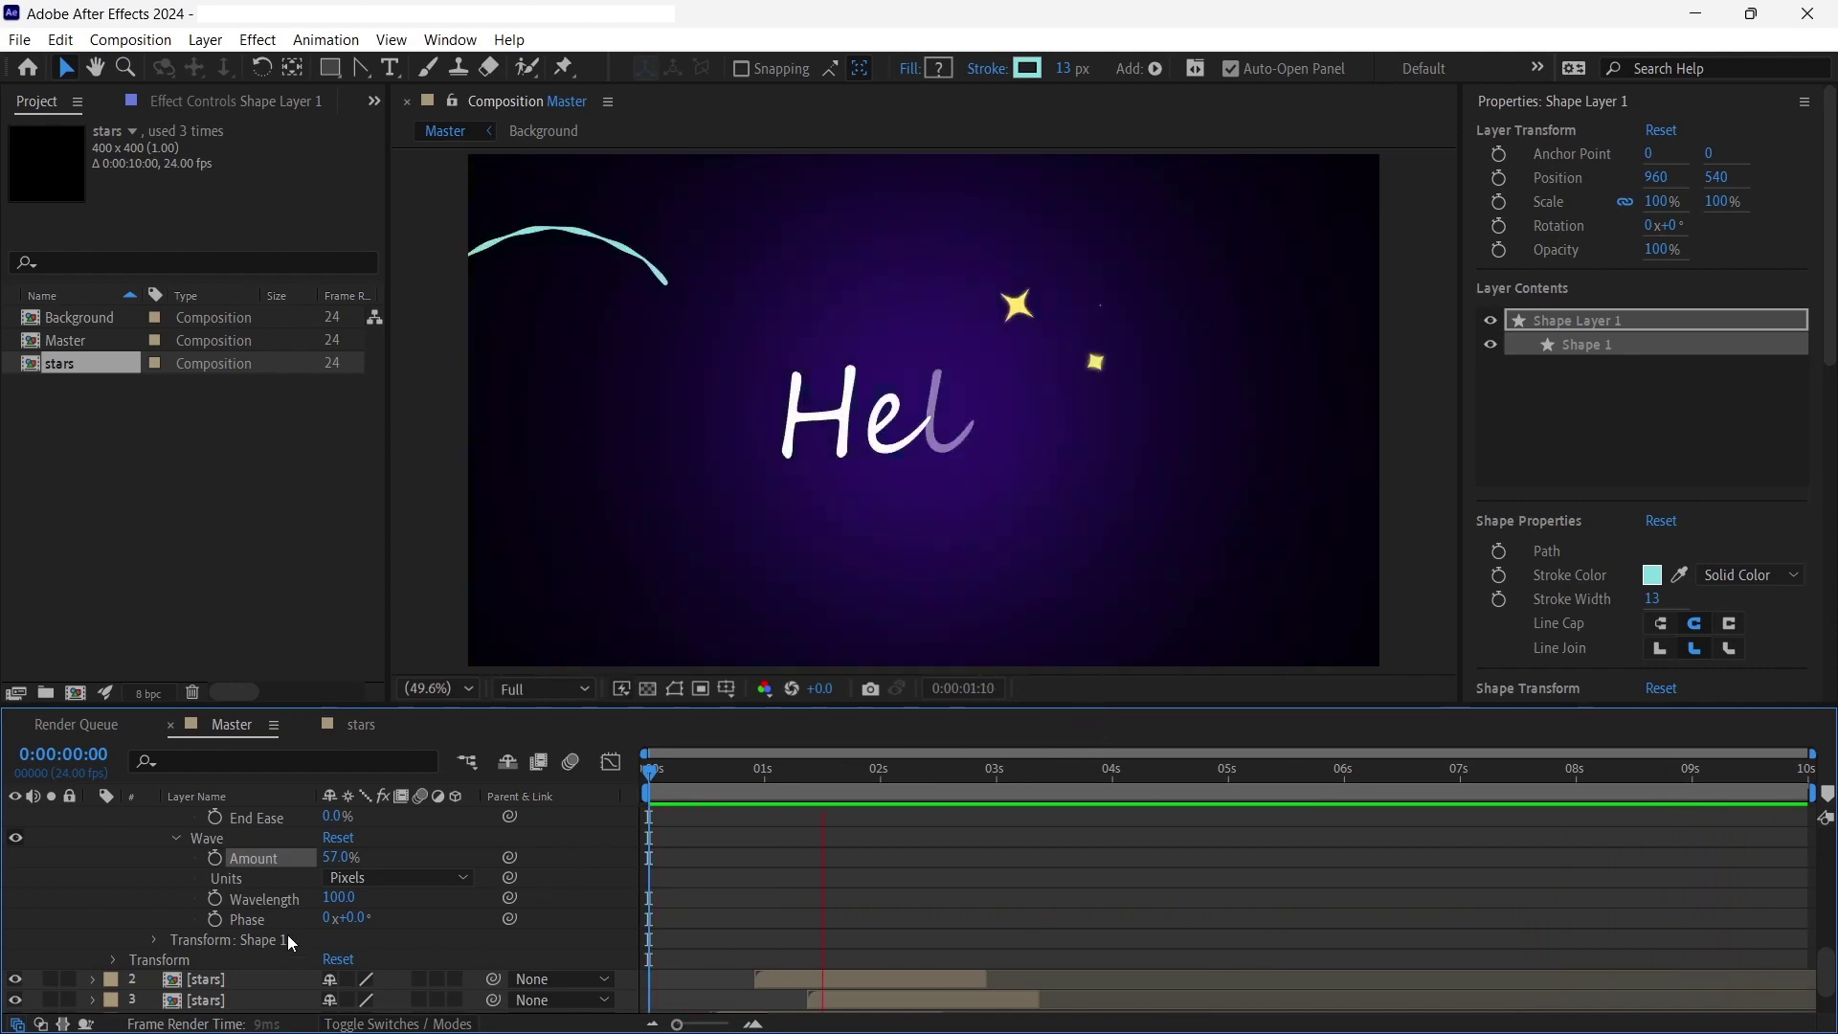
key("space")
left_click_drag(840, 772, 641, 777)
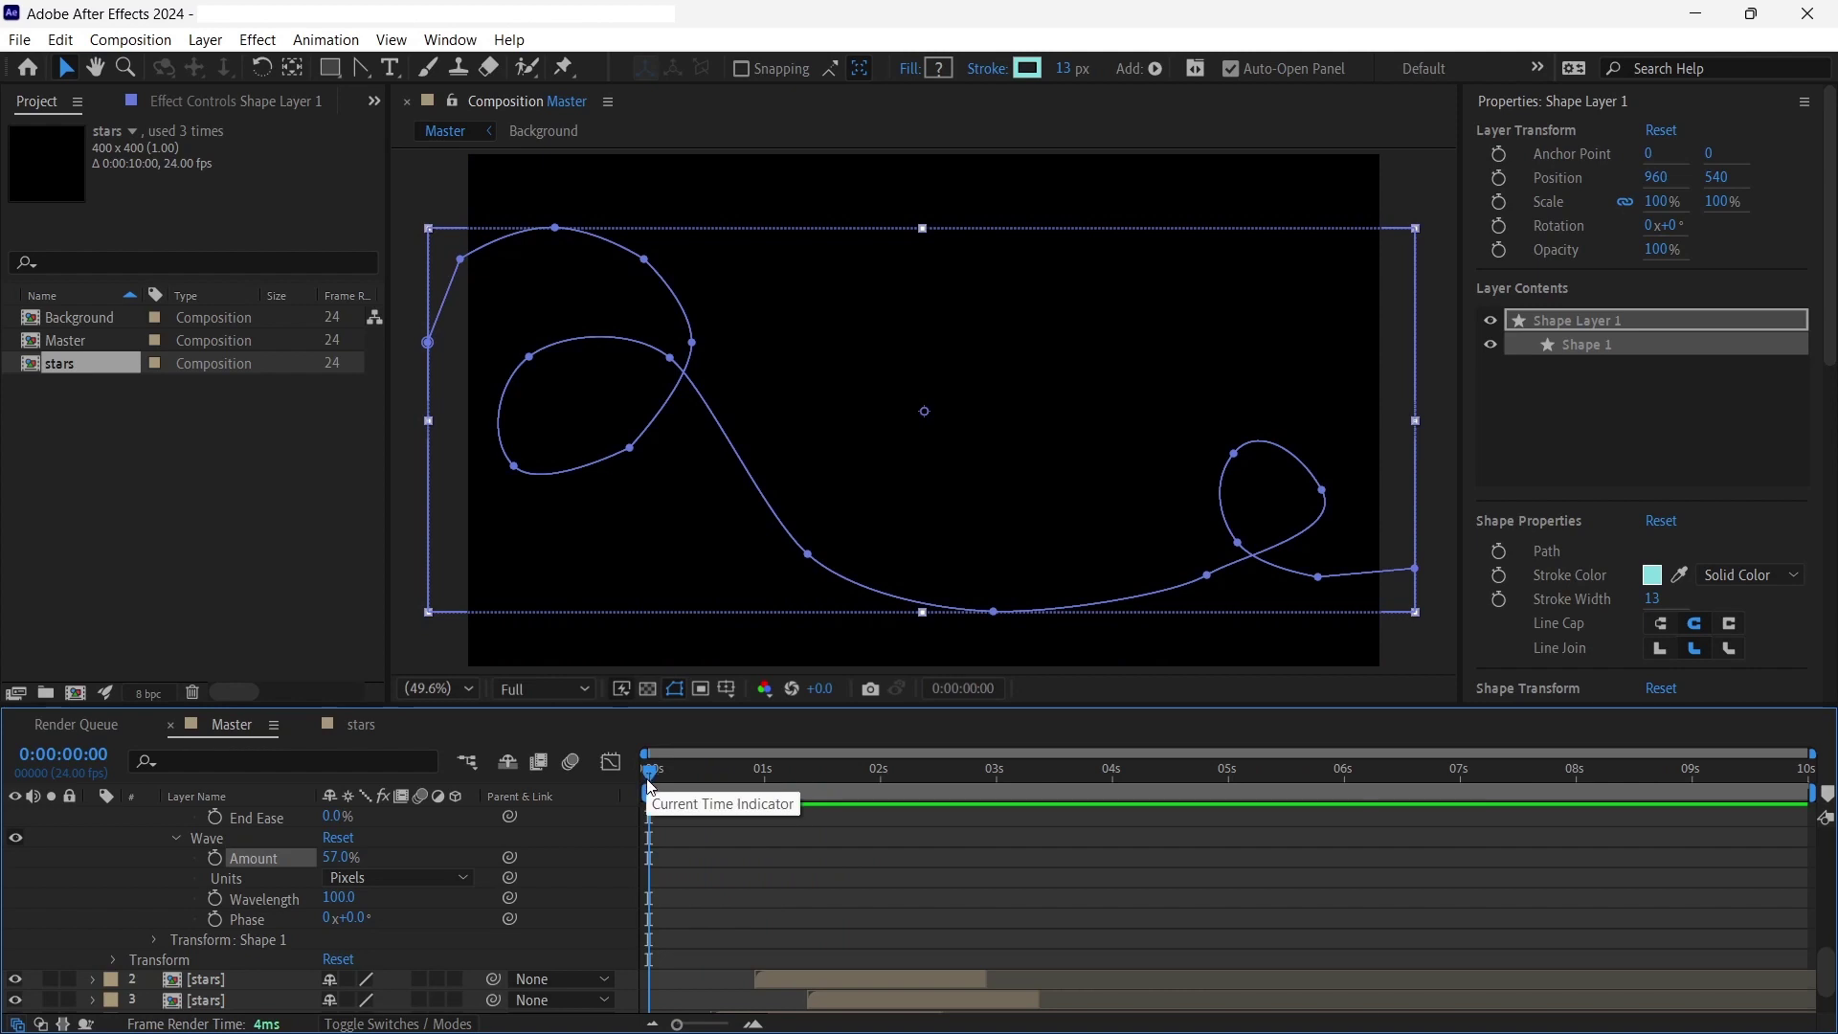
key("space")
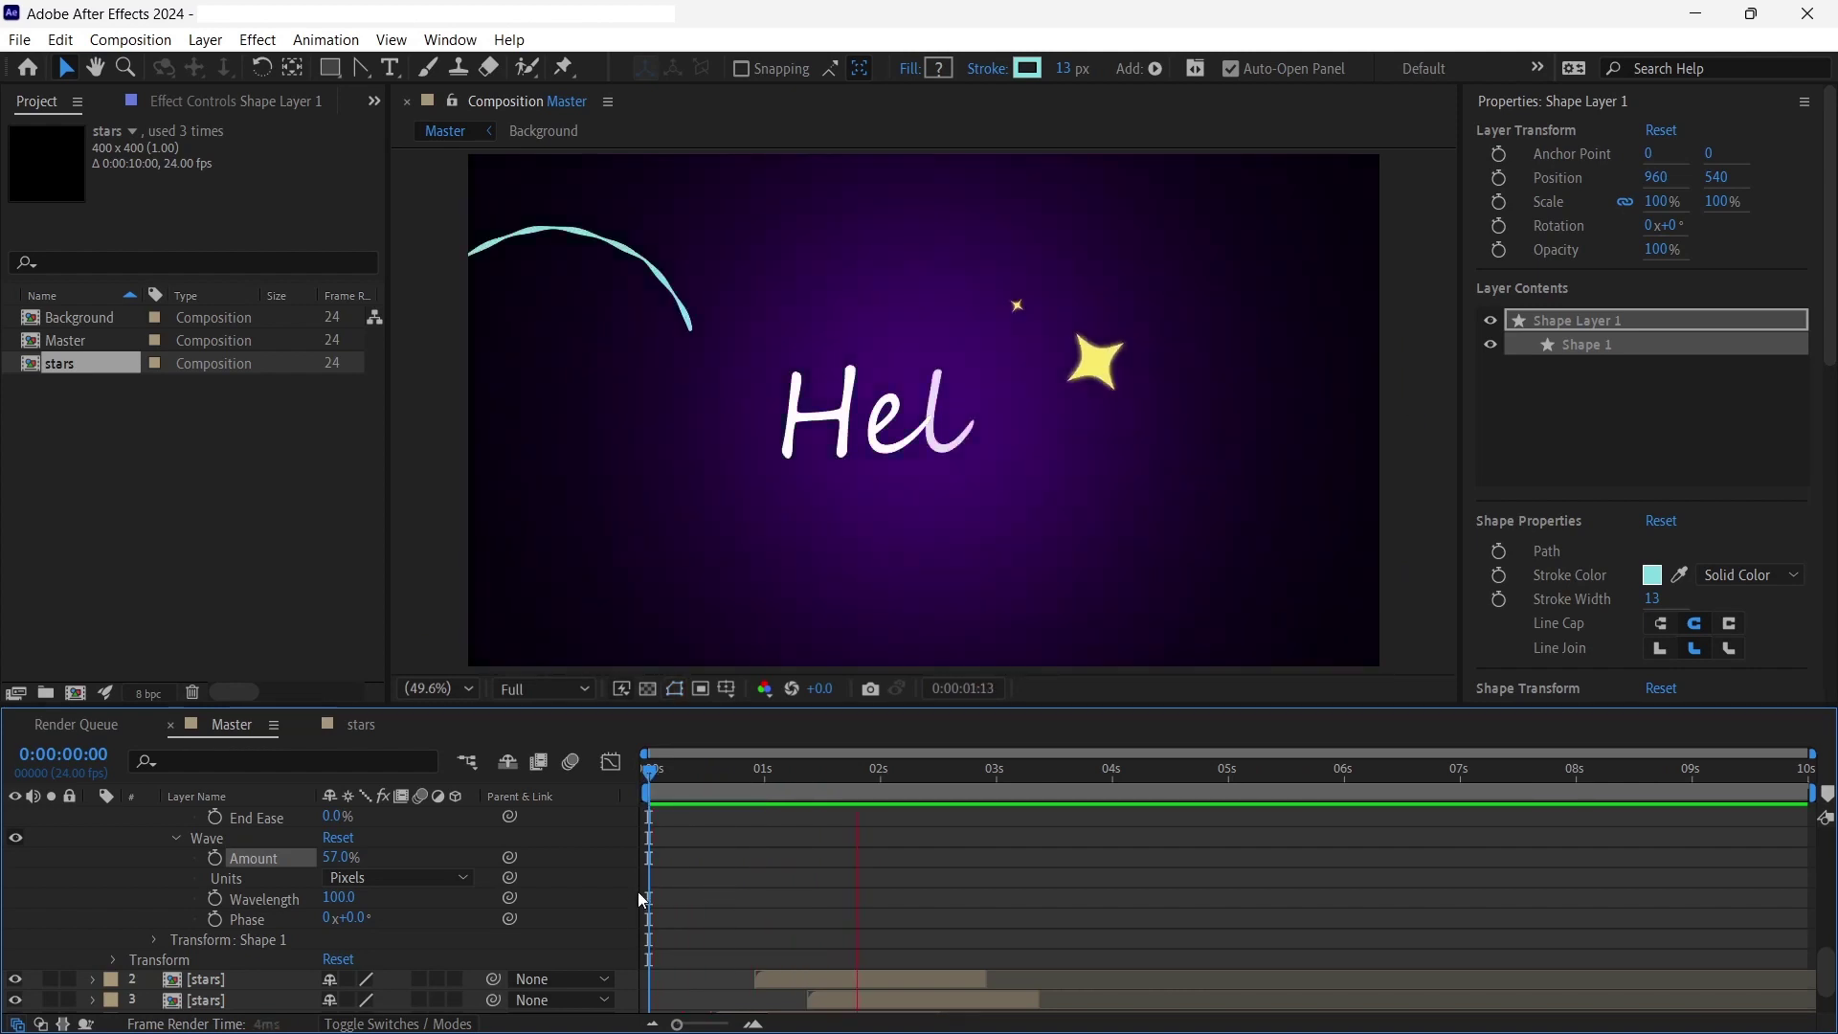